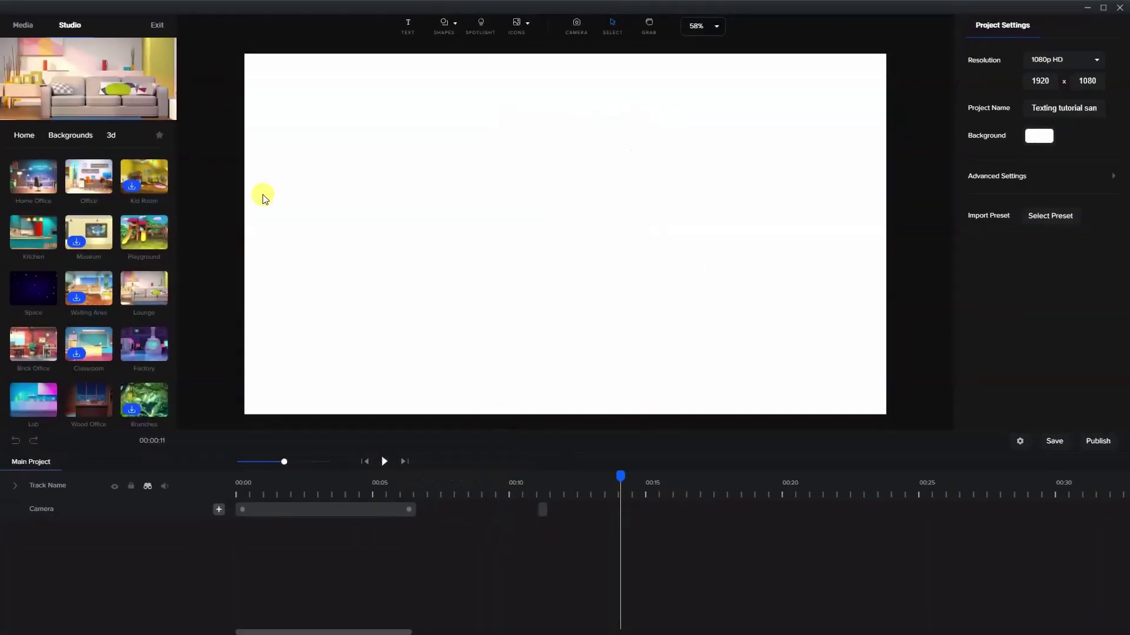
Add the Circus music from Project Media to the timeline, starting around 14 seconds
{"action": "left_click", "coordinate": [24, 147]}
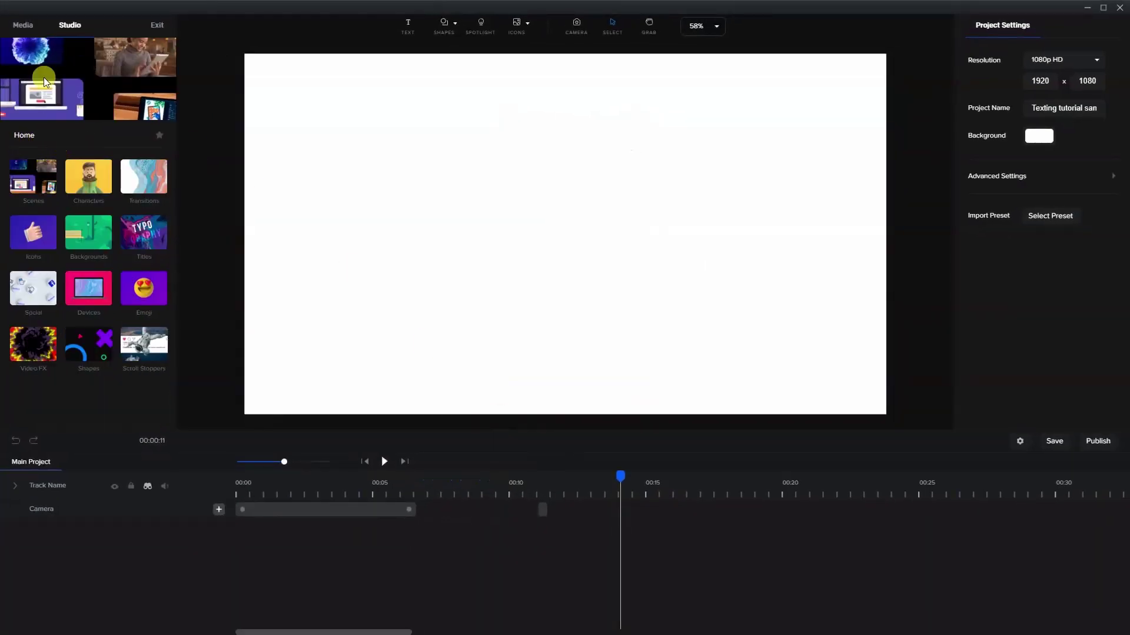
{"action": "left_click", "coordinate": [41, 30]}
{"action": "left_click_drag", "start_coordinate": [50, 271], "coordinate": [619, 275]}
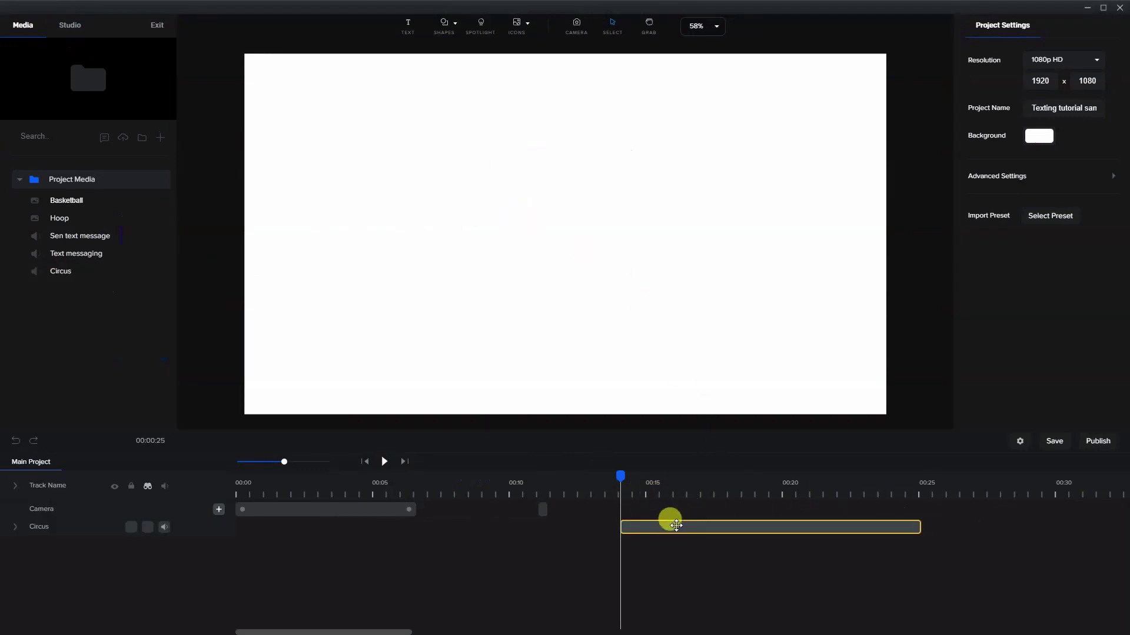
{"action": "left_click", "coordinate": [122, 137]}
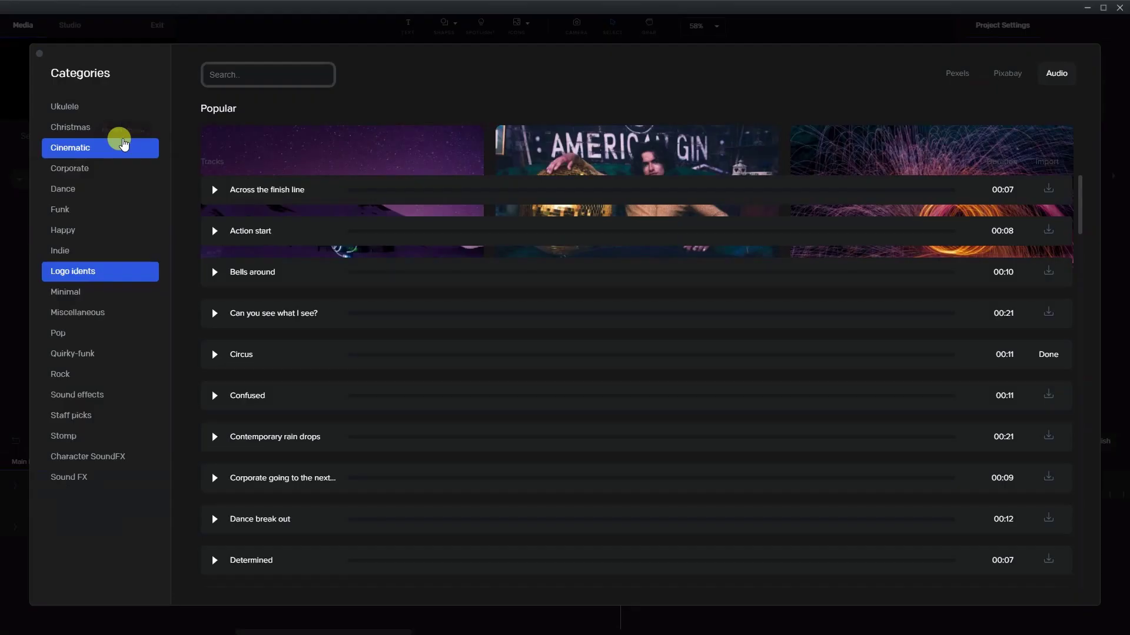
{"action": "left_click", "coordinate": [17, 318]}
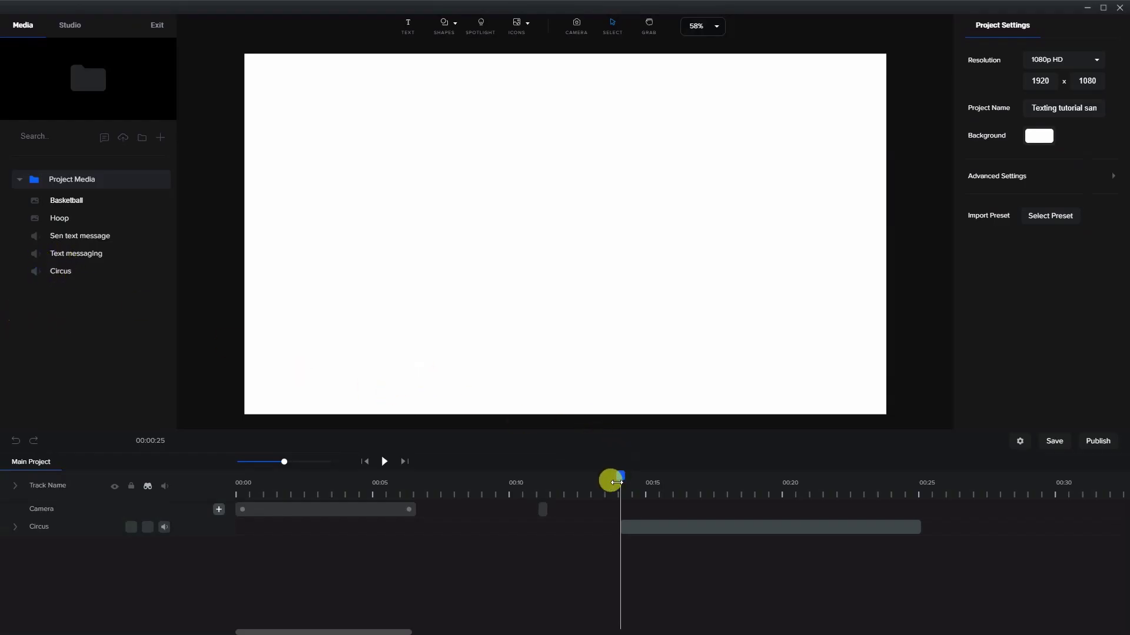
{"action": "left_click_drag", "start_coordinate": [628, 482], "coordinate": [626, 480]}
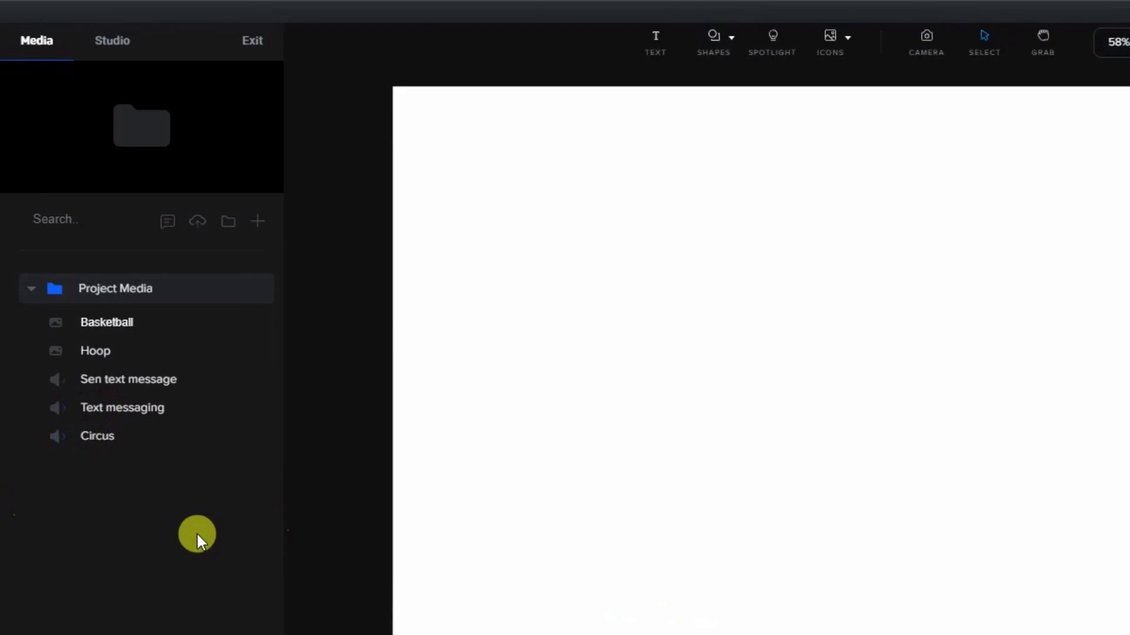
Set the Lounge 3D room as the scene background
{"action": "left_click", "coordinate": [121, 46]}
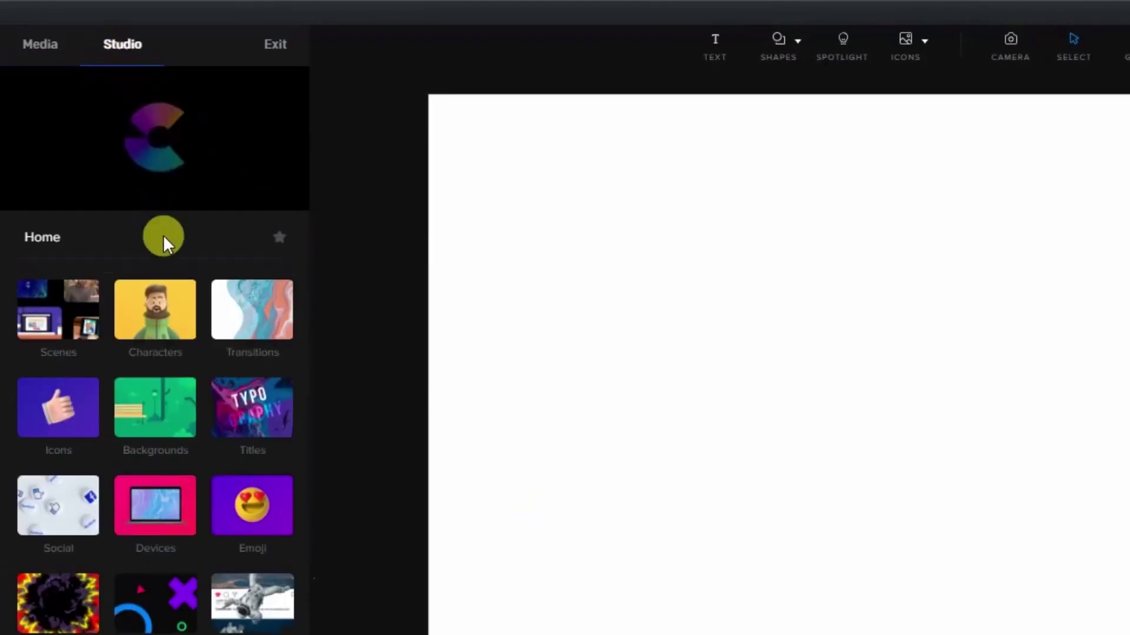
{"action": "left_click", "coordinate": [152, 397]}
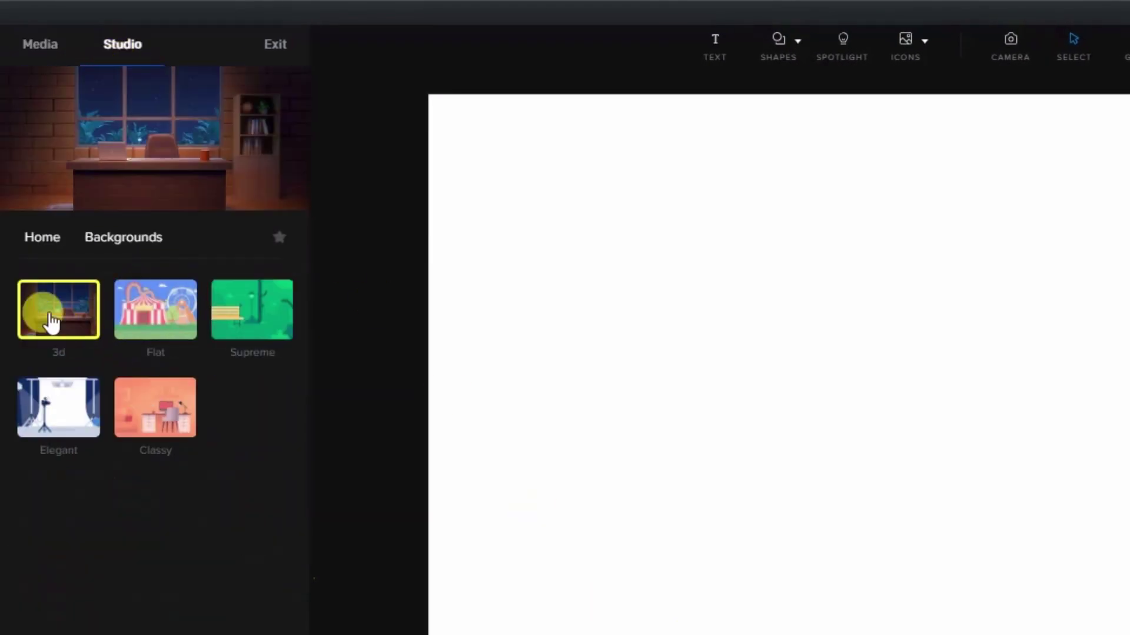
{"action": "left_click", "coordinate": [50, 320]}
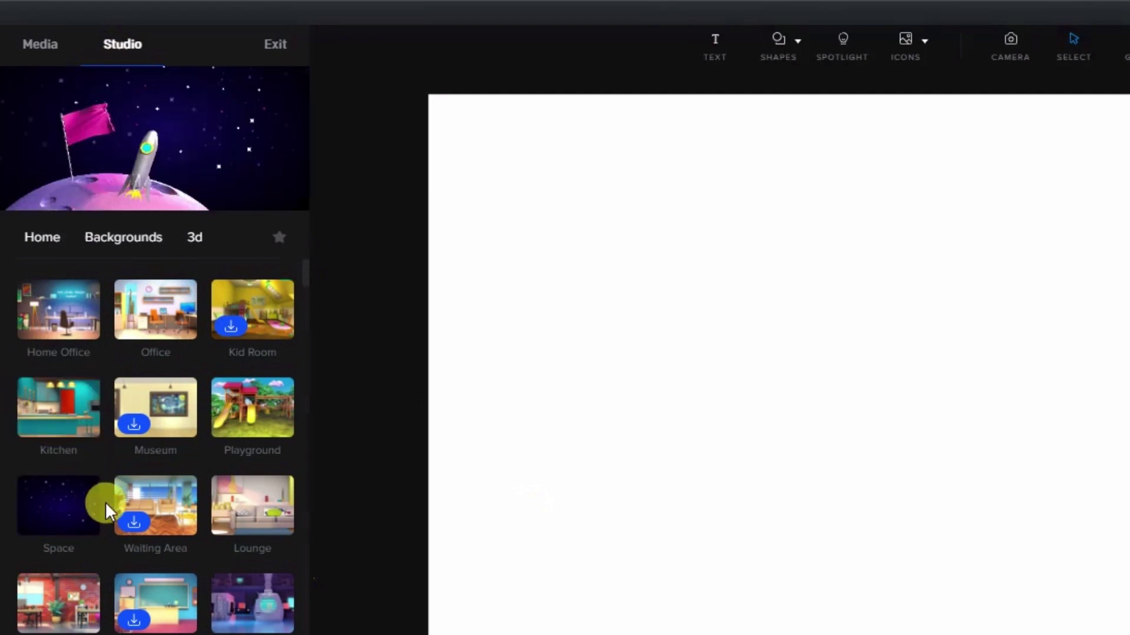
{"action": "left_click_drag", "start_coordinate": [253, 515], "coordinate": [659, 365]}
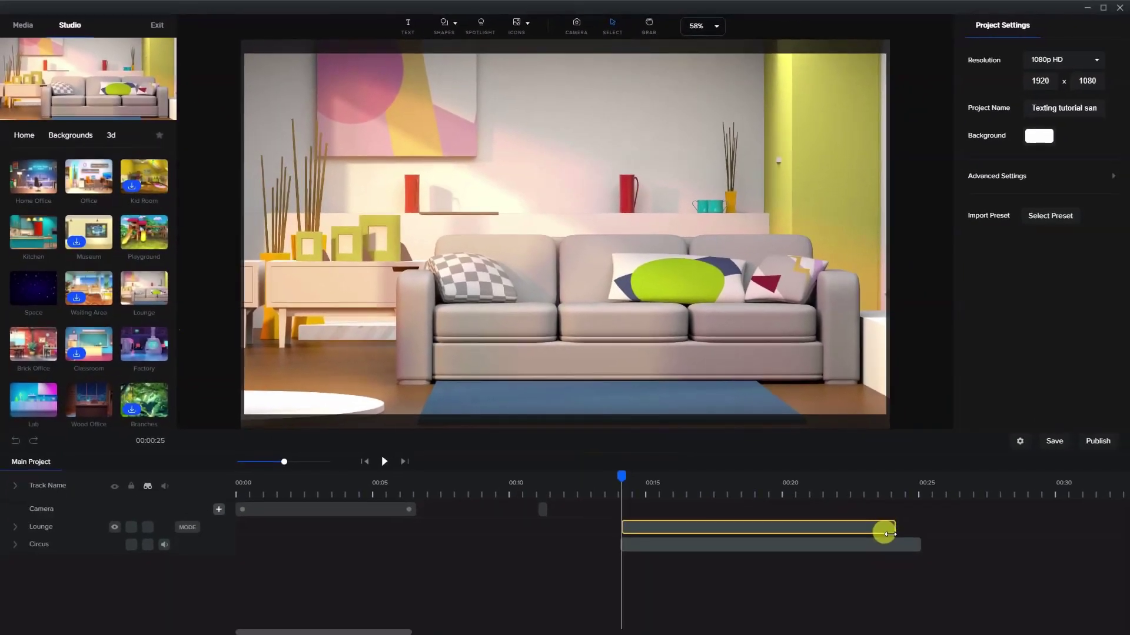
Trim the Circus music clip so it ends together with the Lounge clip
{"action": "left_click", "coordinate": [911, 543]}
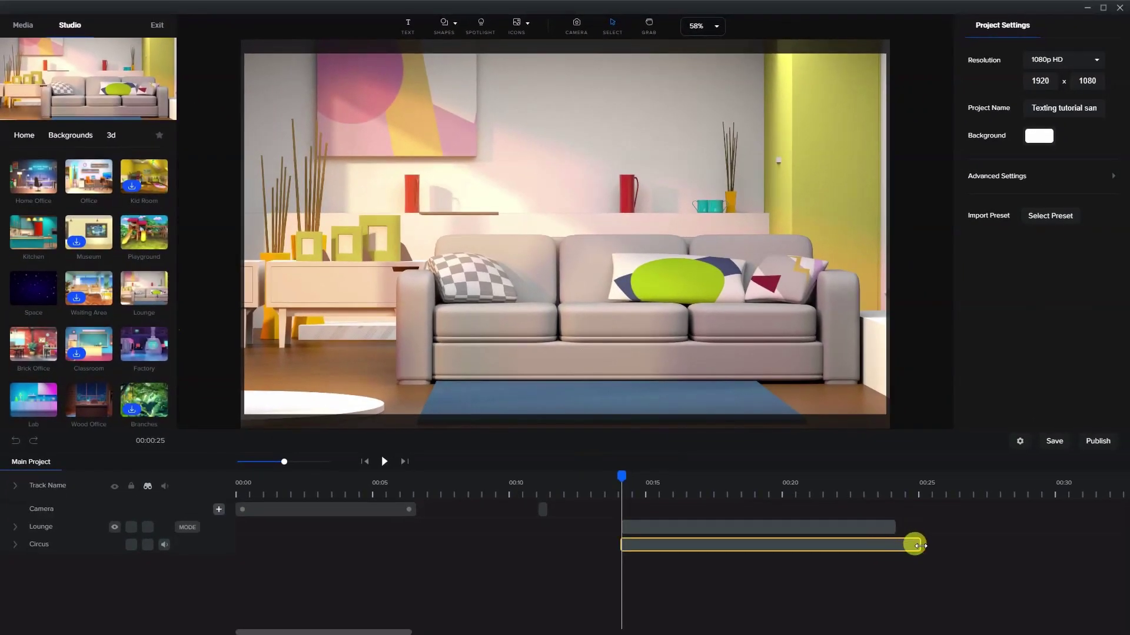
{"action": "left_click_drag", "start_coordinate": [919, 546], "coordinate": [895, 544]}
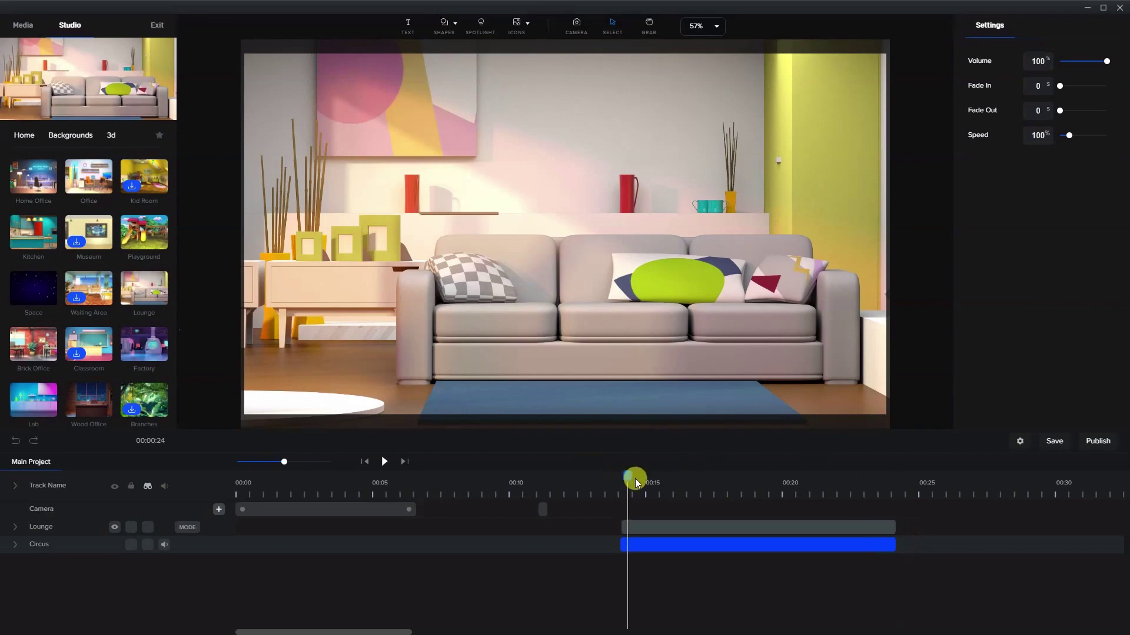
{"action": "left_click", "coordinate": [660, 535]}
{"action": "left_click", "coordinate": [660, 535]}
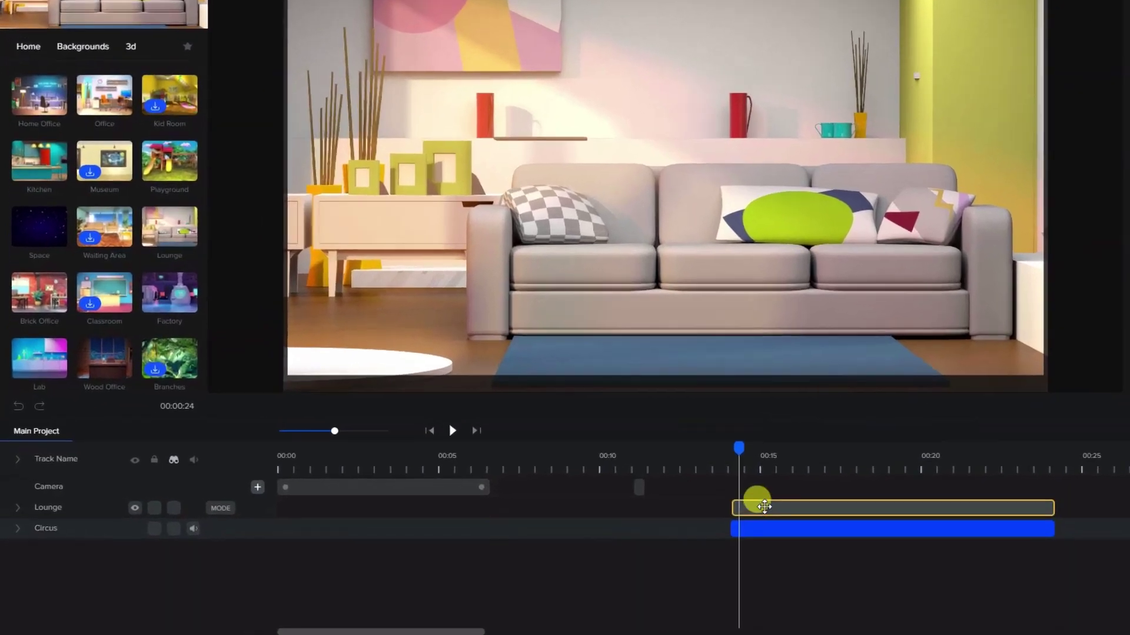
Lock the Lounge track and bring the playhead back to about 14 seconds
{"action": "left_click", "coordinate": [643, 522]}
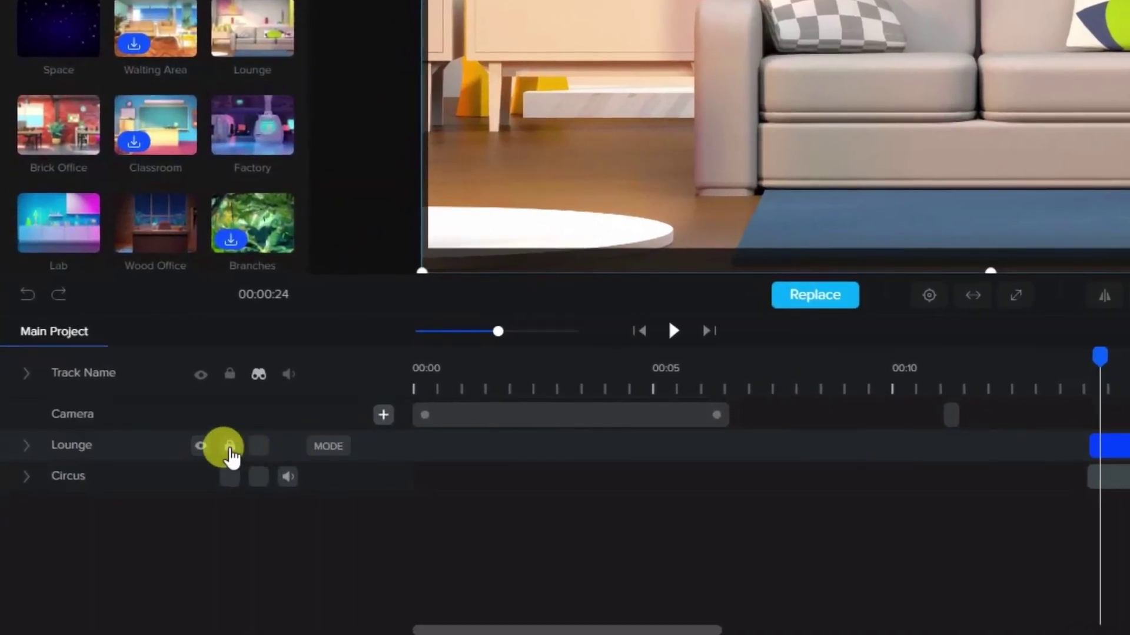
{"action": "left_click", "coordinate": [229, 447]}
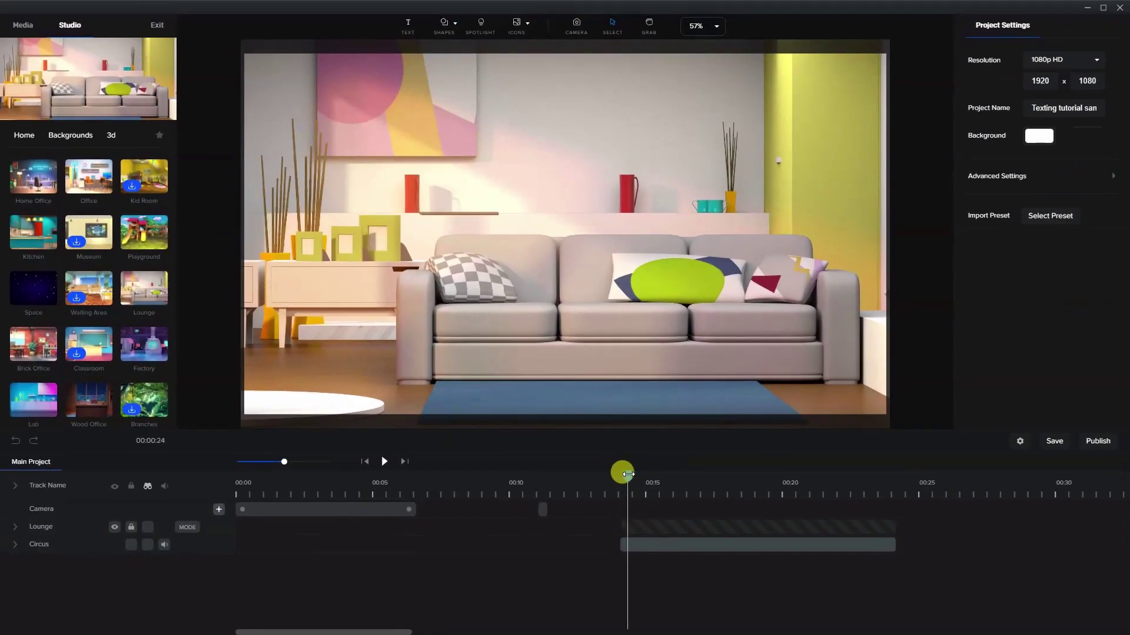
{"action": "left_click_drag", "start_coordinate": [1067, 362], "coordinate": [1092, 361]}
{"action": "left_click_drag", "start_coordinate": [639, 475], "coordinate": [625, 479]}
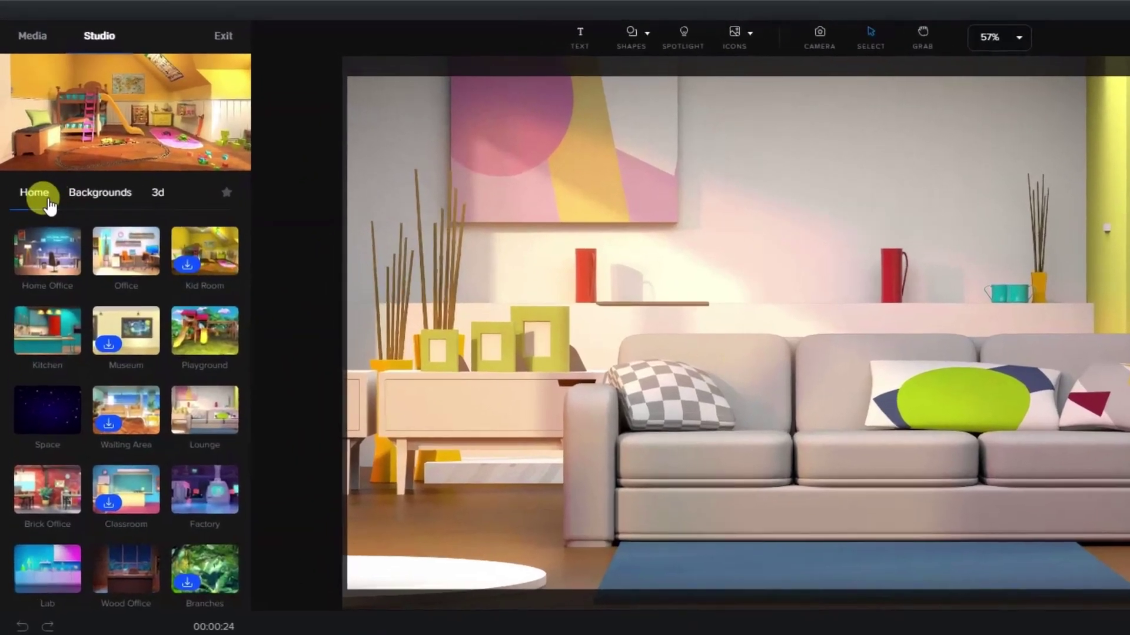
Add the Hand with iPhone character from Characters > Devices to the lounge scene
{"action": "left_click", "coordinate": [24, 135]}
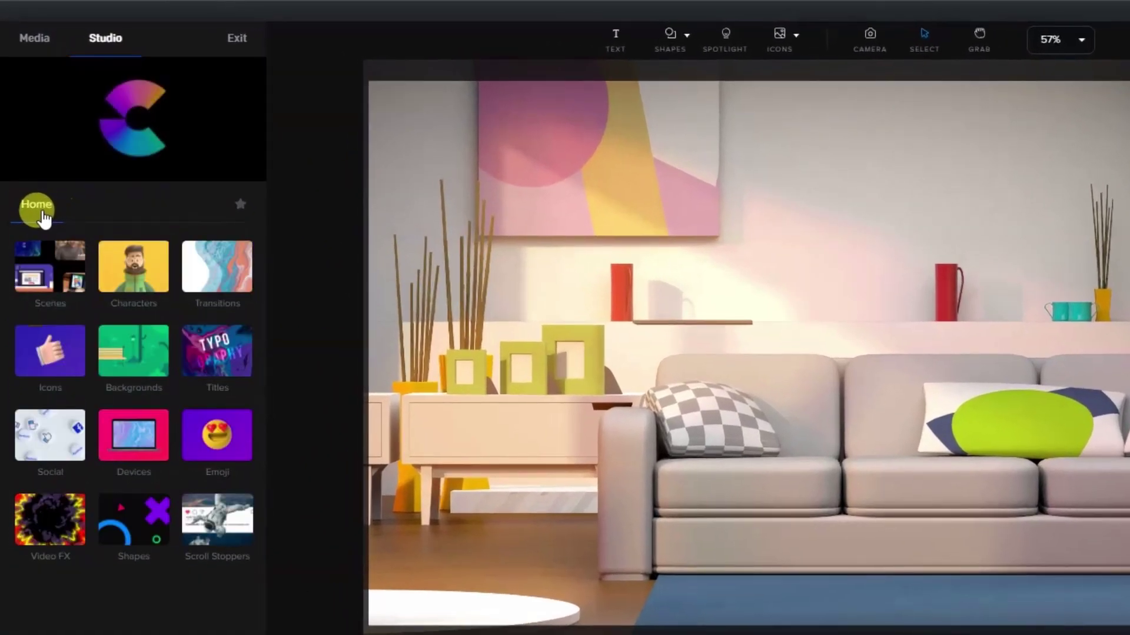
{"action": "left_click", "coordinate": [133, 266]}
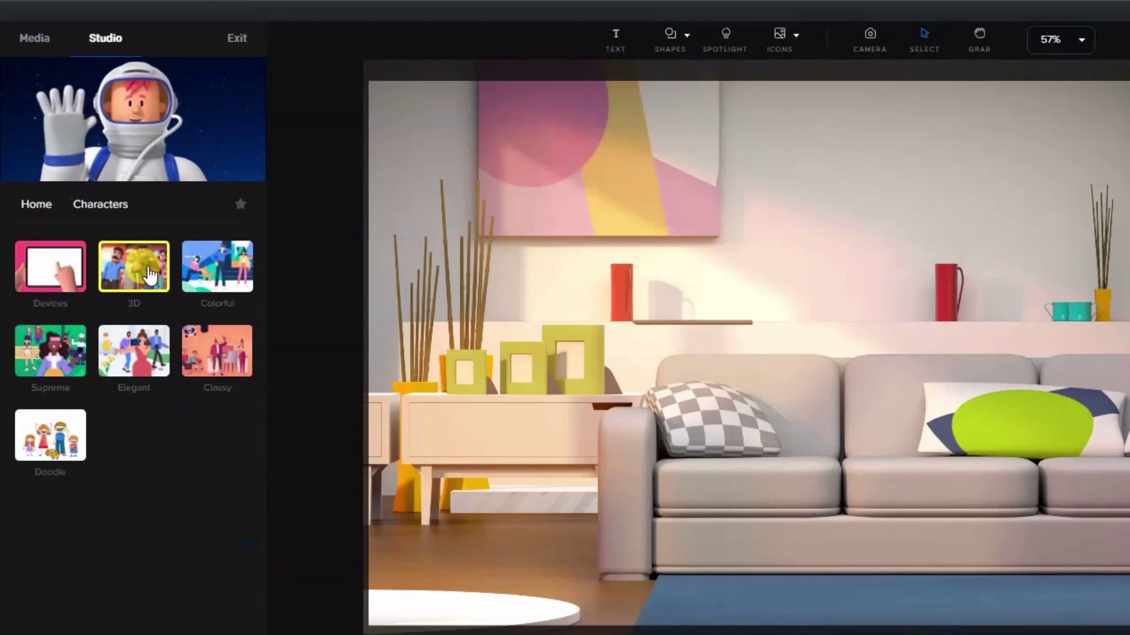
{"action": "left_click", "coordinate": [50, 279]}
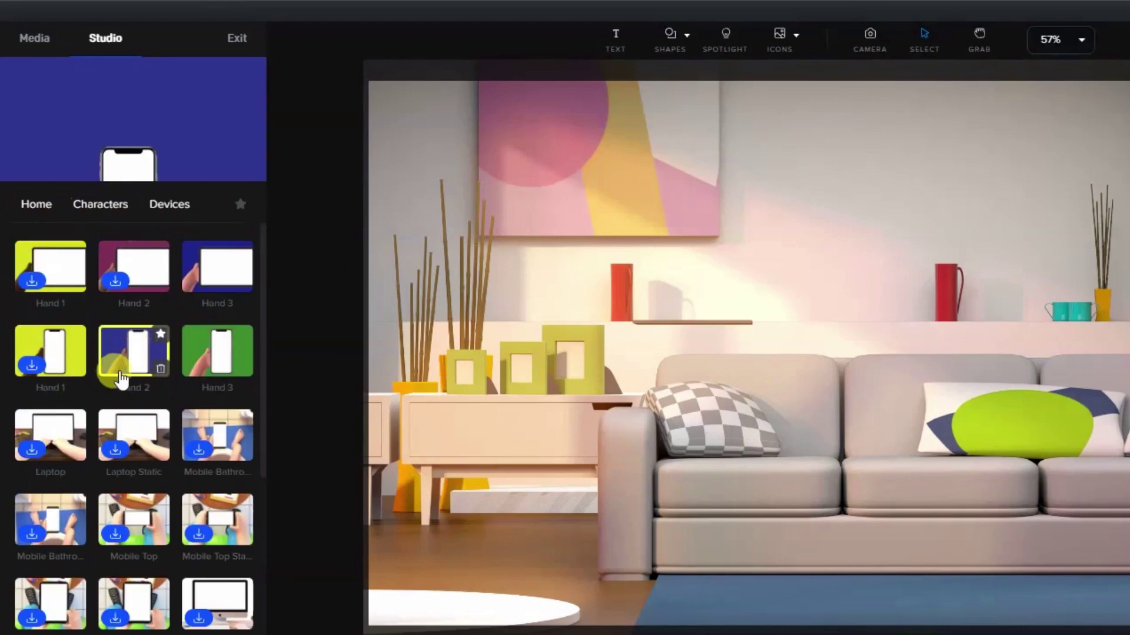
{"action": "left_click_drag", "start_coordinate": [121, 380], "coordinate": [594, 203]}
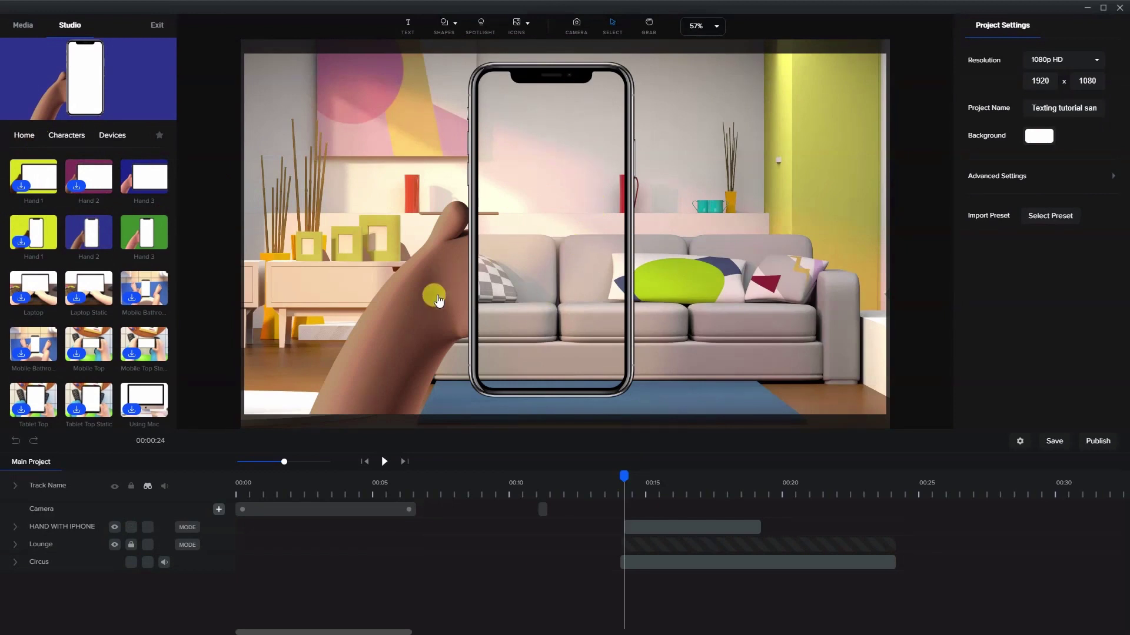
Shift the hand slightly right to x 1006 and extend its clip to end with Lounge
{"action": "left_click_drag", "start_coordinate": [438, 301], "coordinate": [425, 299]}
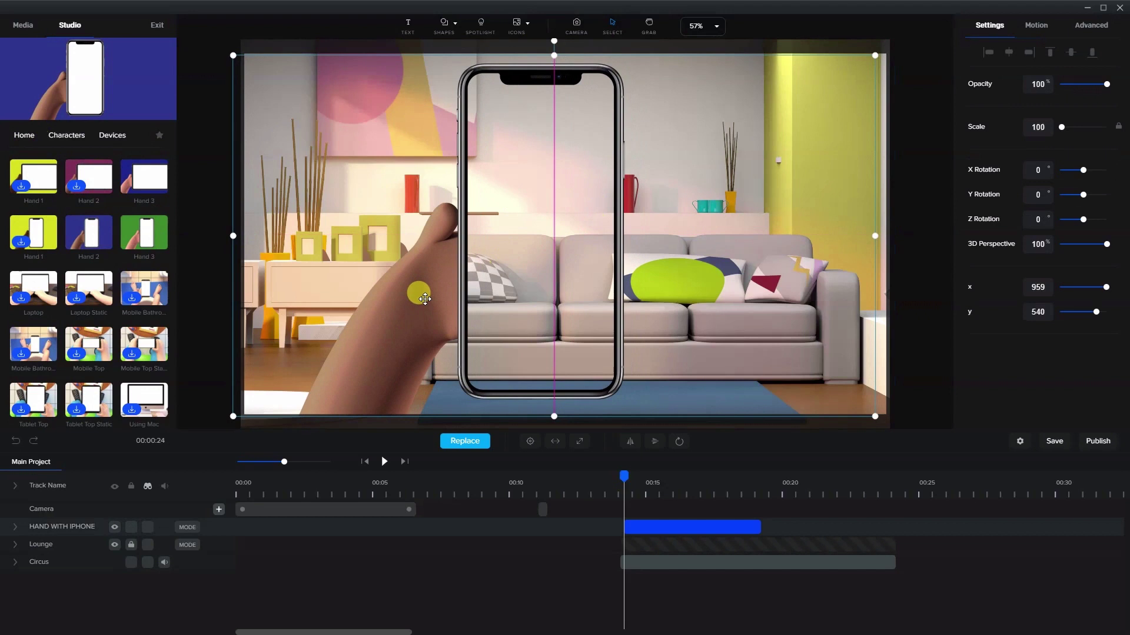
{"action": "left_click_drag", "start_coordinate": [425, 299], "coordinate": [414, 301]}
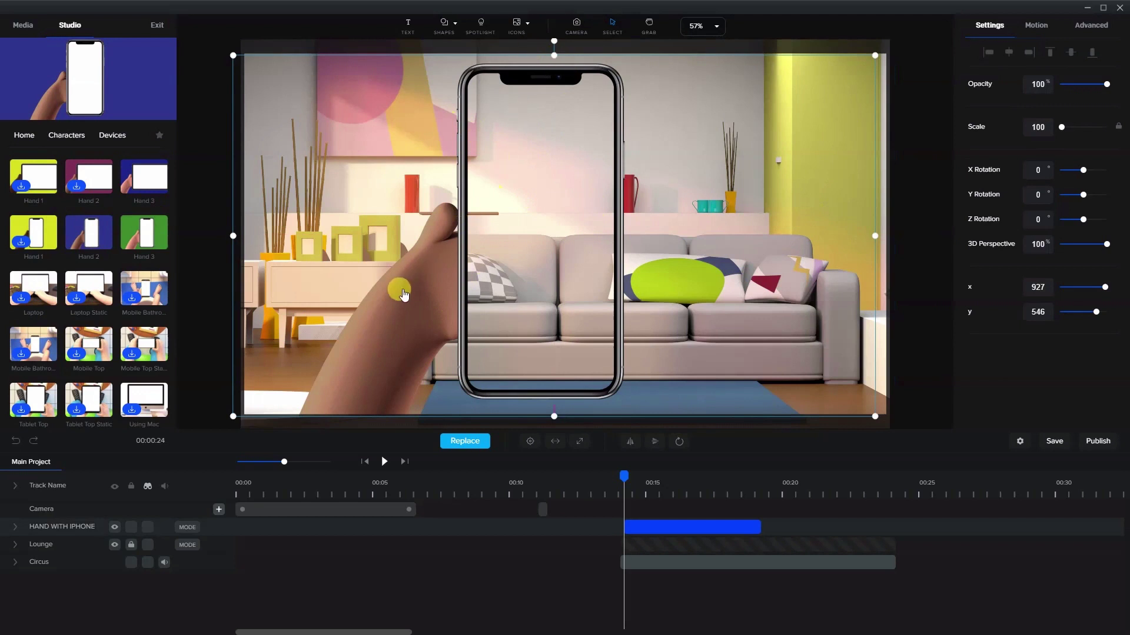
{"action": "left_click_drag", "start_coordinate": [404, 295], "coordinate": [428, 288]}
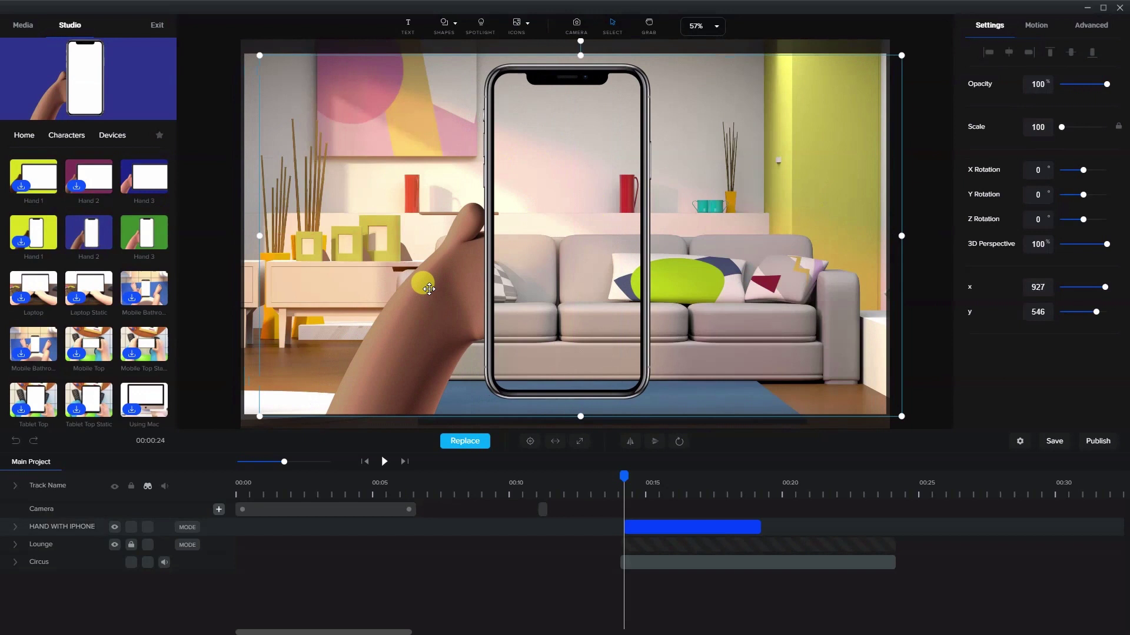
{"action": "left_click_drag", "start_coordinate": [710, 527], "coordinate": [892, 526]}
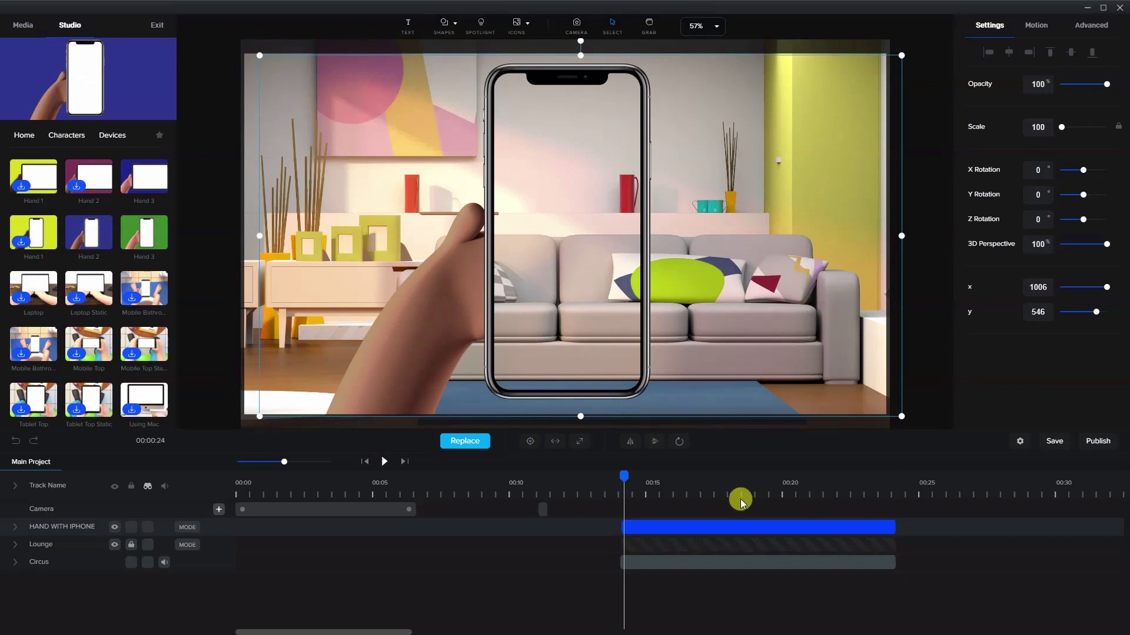
{"action": "left_click_drag", "start_coordinate": [623, 475], "coordinate": [649, 478]}
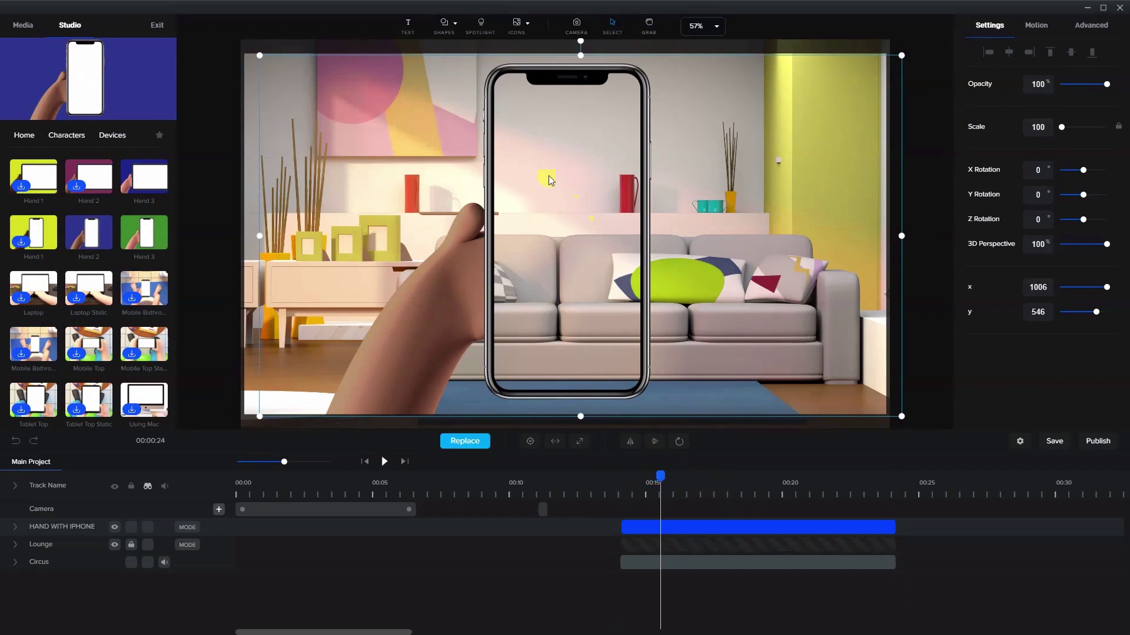
Add a white rectangle sized to fill the phone screen, with border radius 63
{"action": "left_click", "coordinate": [445, 27]}
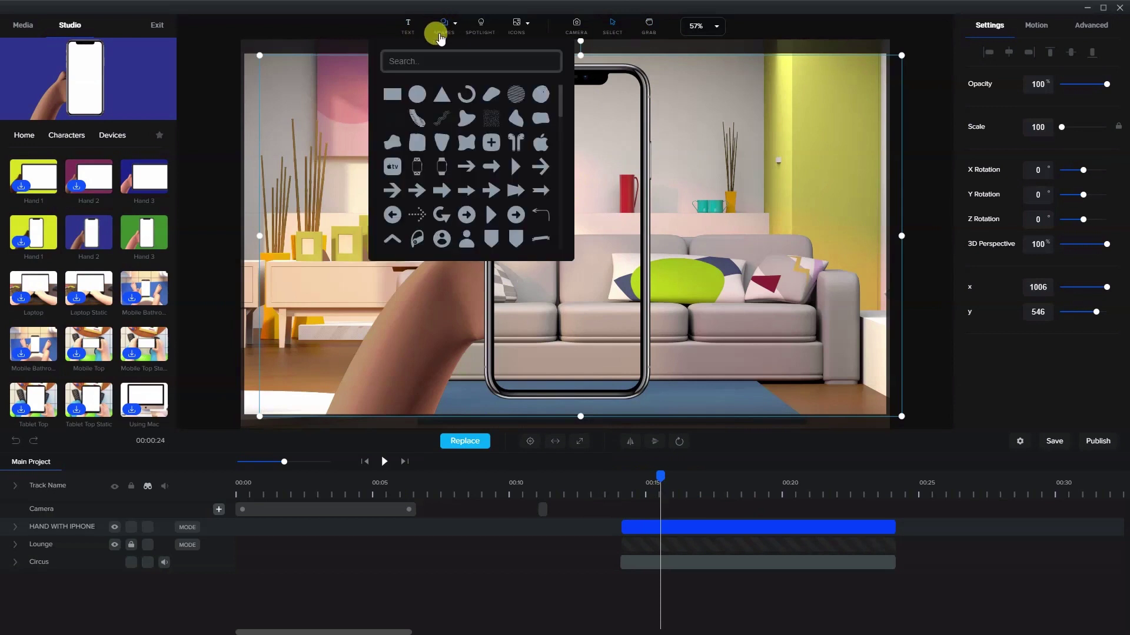
{"action": "left_click", "coordinate": [392, 96]}
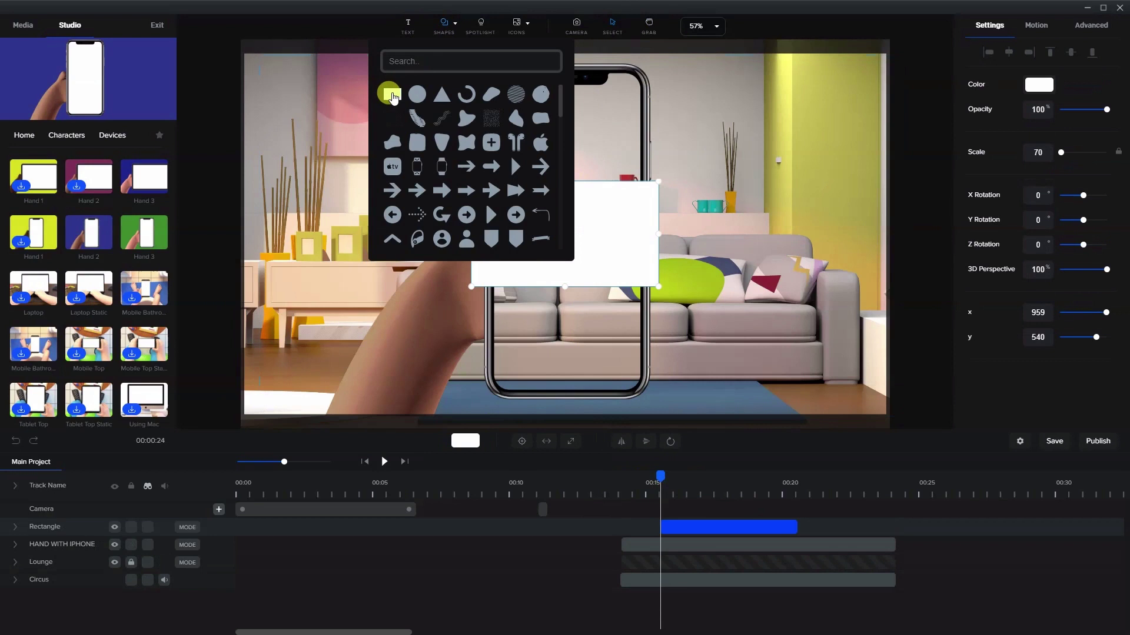
{"action": "left_click", "coordinate": [600, 252]}
{"action": "left_click_drag", "start_coordinate": [553, 227], "coordinate": [570, 157]}
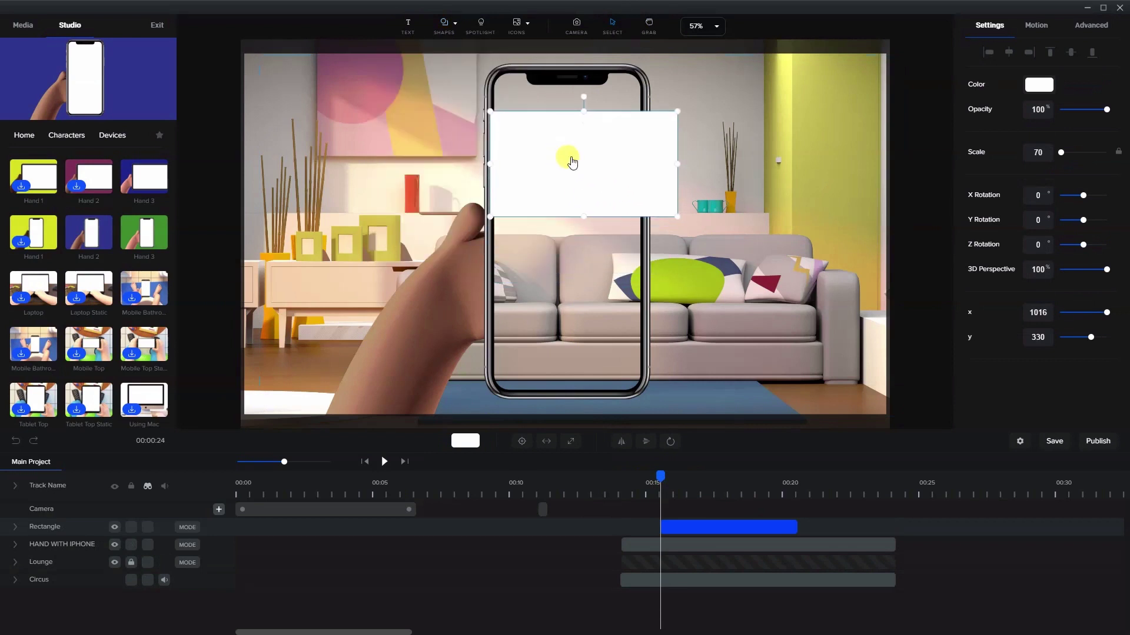
{"action": "left_click_drag", "start_coordinate": [679, 164], "coordinate": [648, 165]}
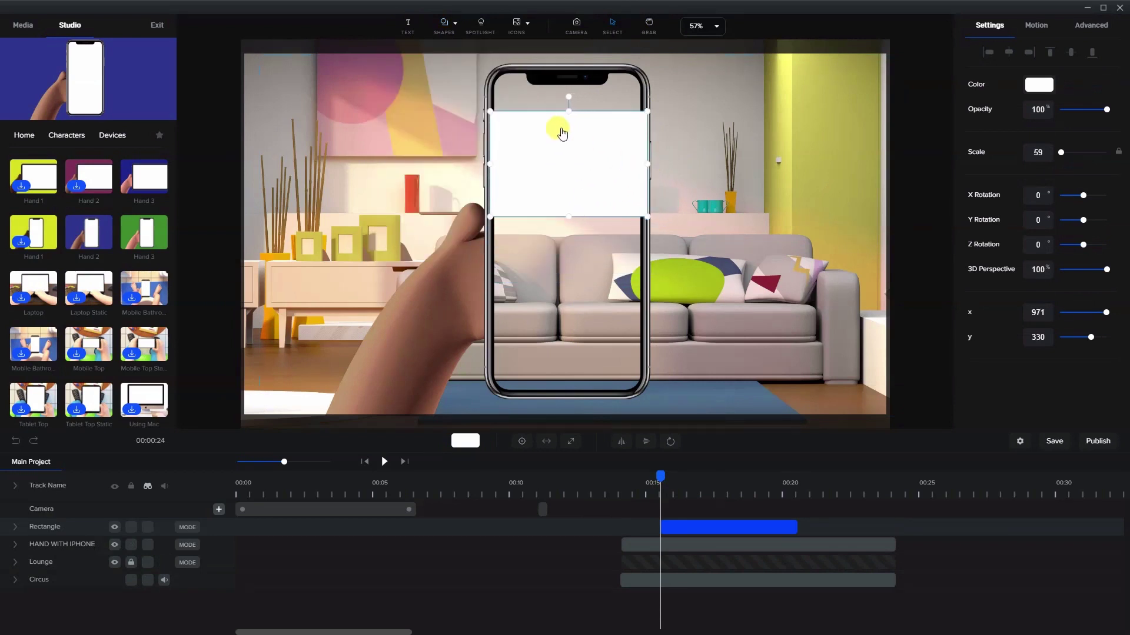
{"action": "left_click_drag", "start_coordinate": [566, 110], "coordinate": [566, 64]}
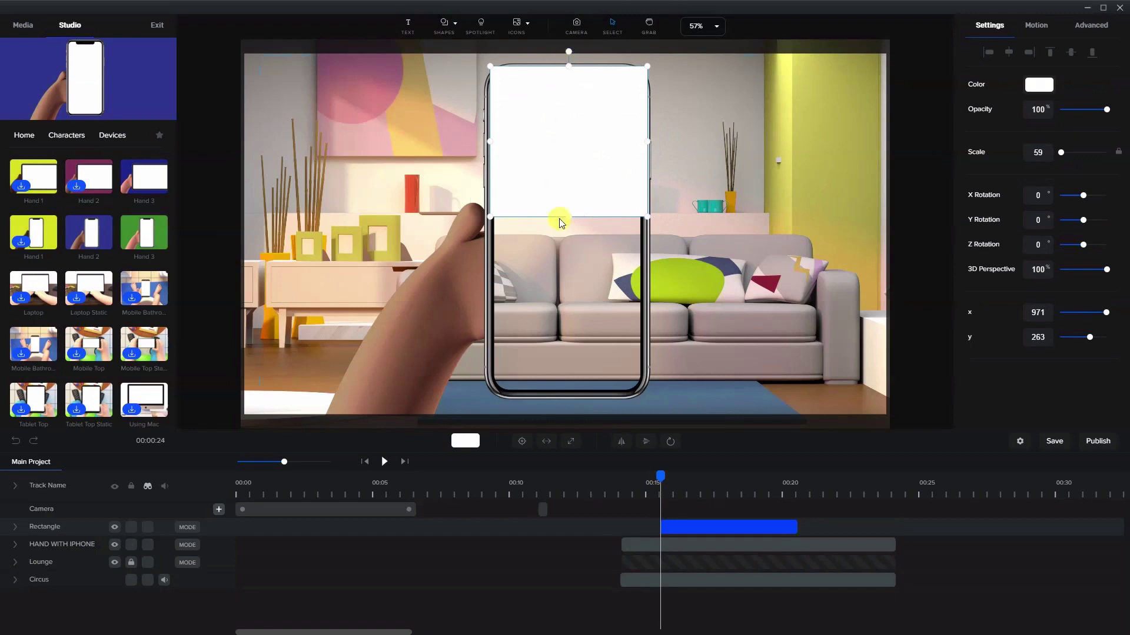
{"action": "left_click_drag", "start_coordinate": [567, 214], "coordinate": [560, 395]}
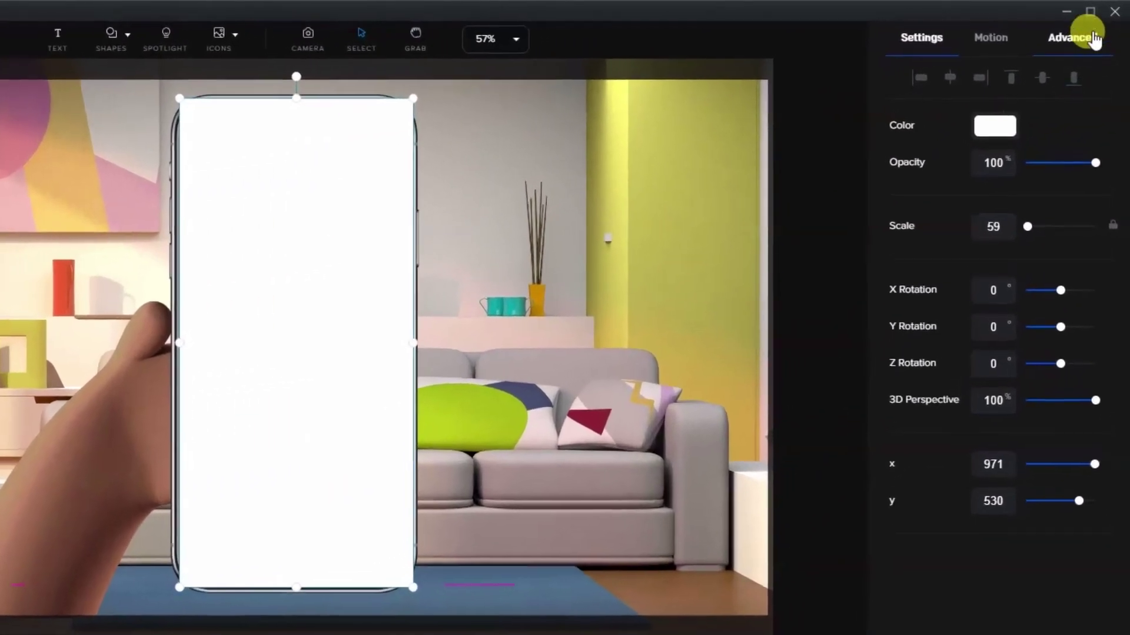
{"action": "left_click", "coordinate": [1096, 26]}
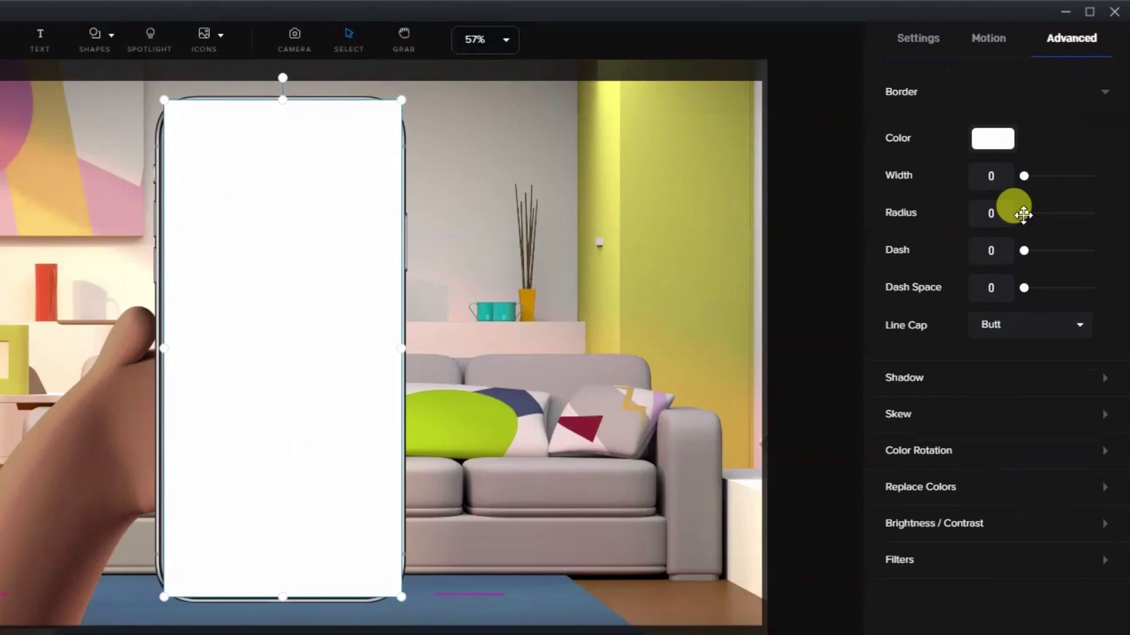
{"action": "left_click_drag", "start_coordinate": [1023, 214], "coordinate": [1047, 233]}
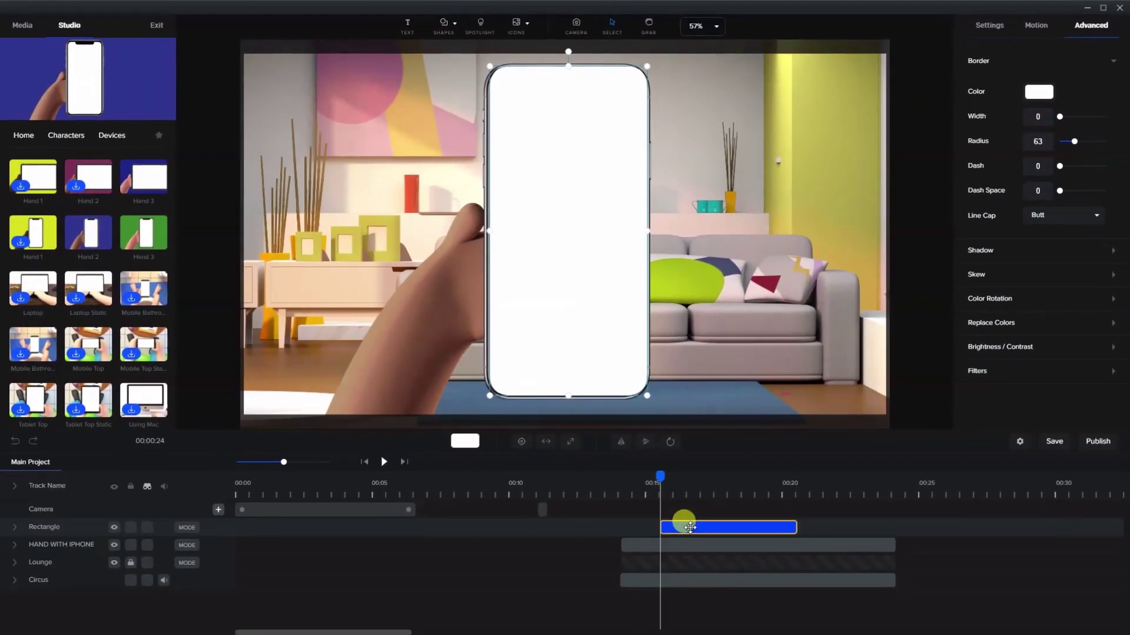
Match the Rectangle clip to the other tracks and layer it below HAND WITH IPHONE
{"action": "left_click_drag", "start_coordinate": [690, 527], "coordinate": [653, 530]}
{"action": "left_click_drag", "start_coordinate": [768, 530], "coordinate": [897, 527]}
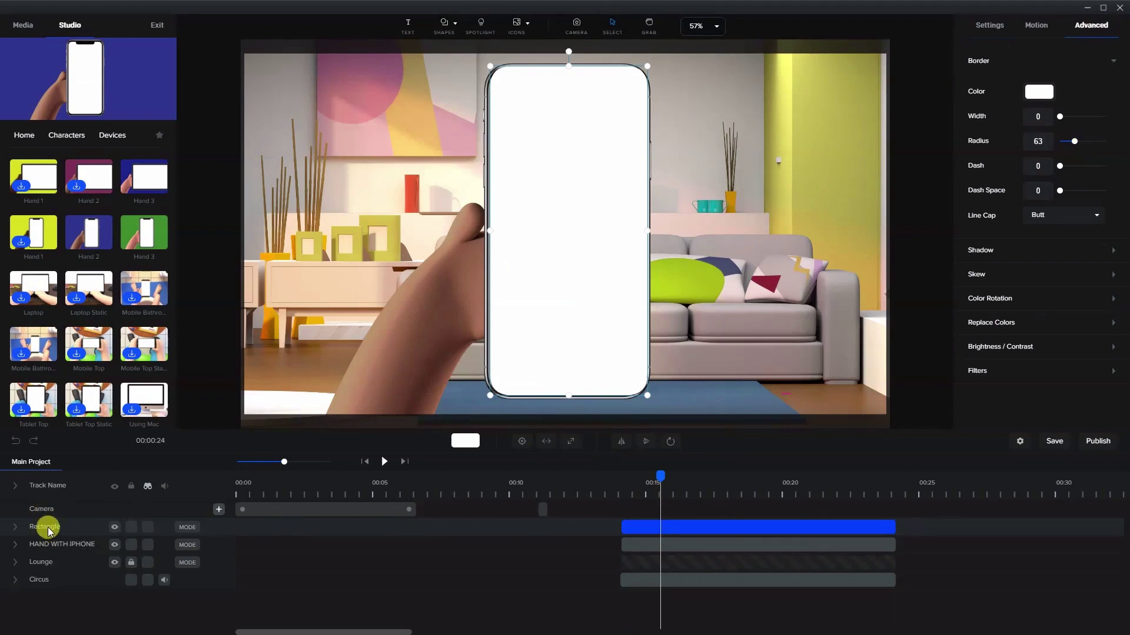
{"action": "left_click_drag", "start_coordinate": [48, 529], "coordinate": [55, 544]}
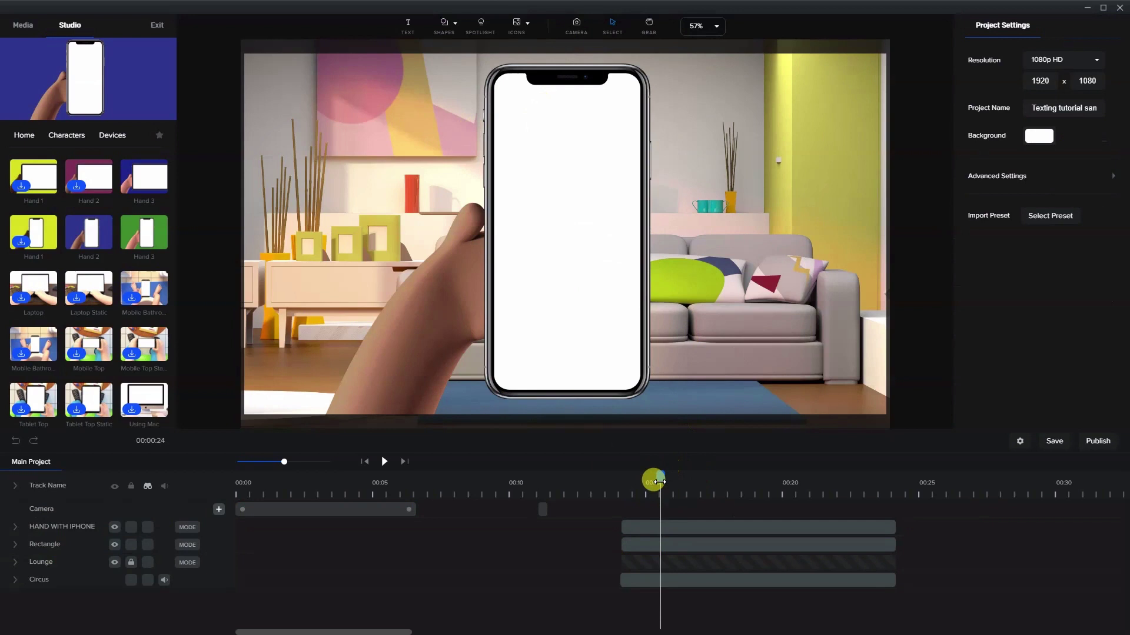
{"action": "left_click_drag", "start_coordinate": [659, 481], "coordinate": [627, 483]}
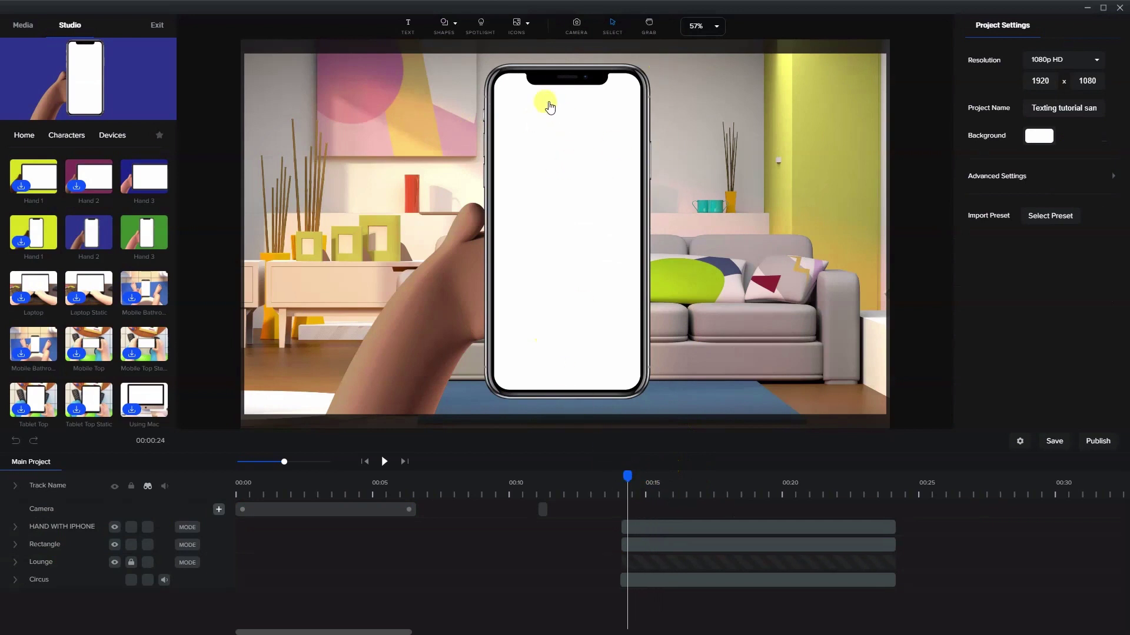
Add the rounded bar shape and colour it blue #2C7CF6
{"action": "left_click", "coordinate": [444, 23]}
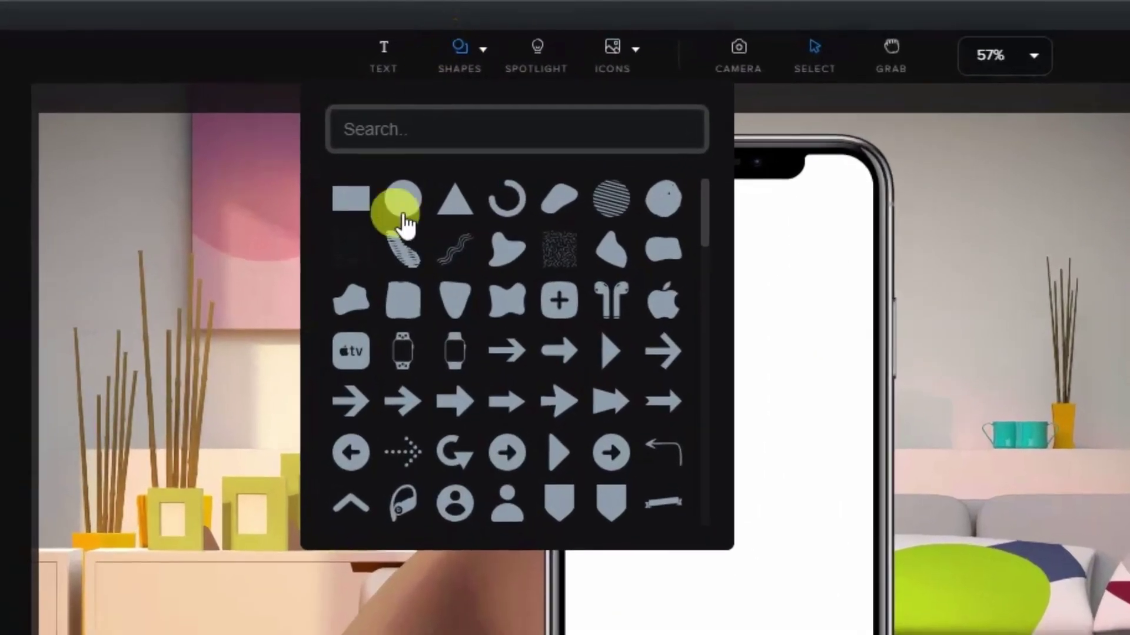
{"action": "scroll", "coordinate": [529, 377], "scroll_direction": "down", "scroll_amount": 5}
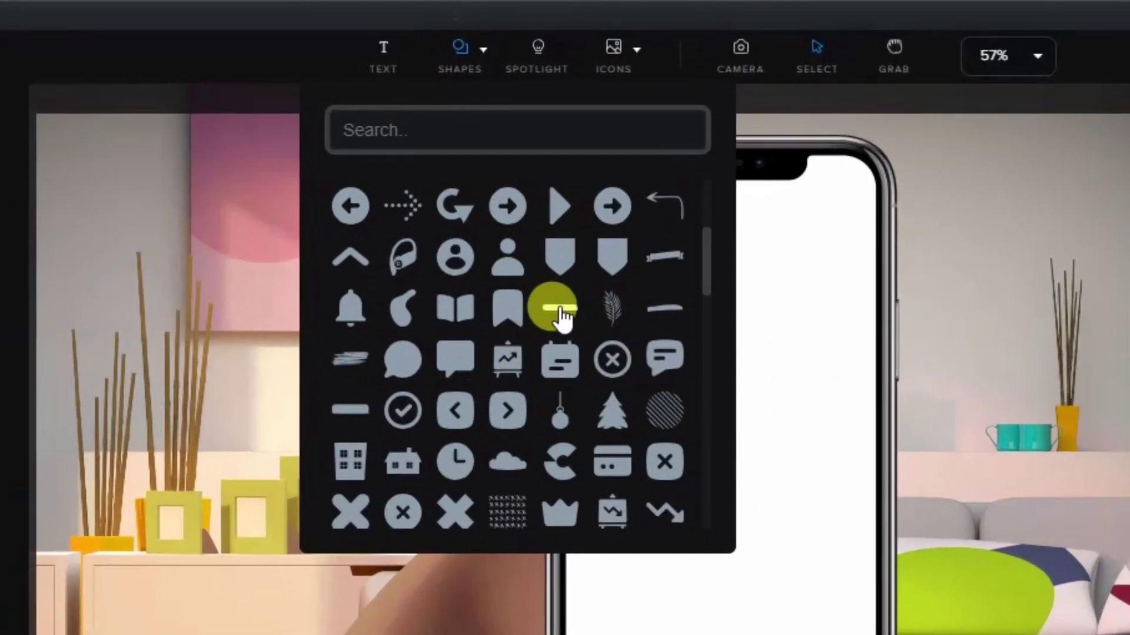
{"action": "left_click", "coordinate": [559, 312]}
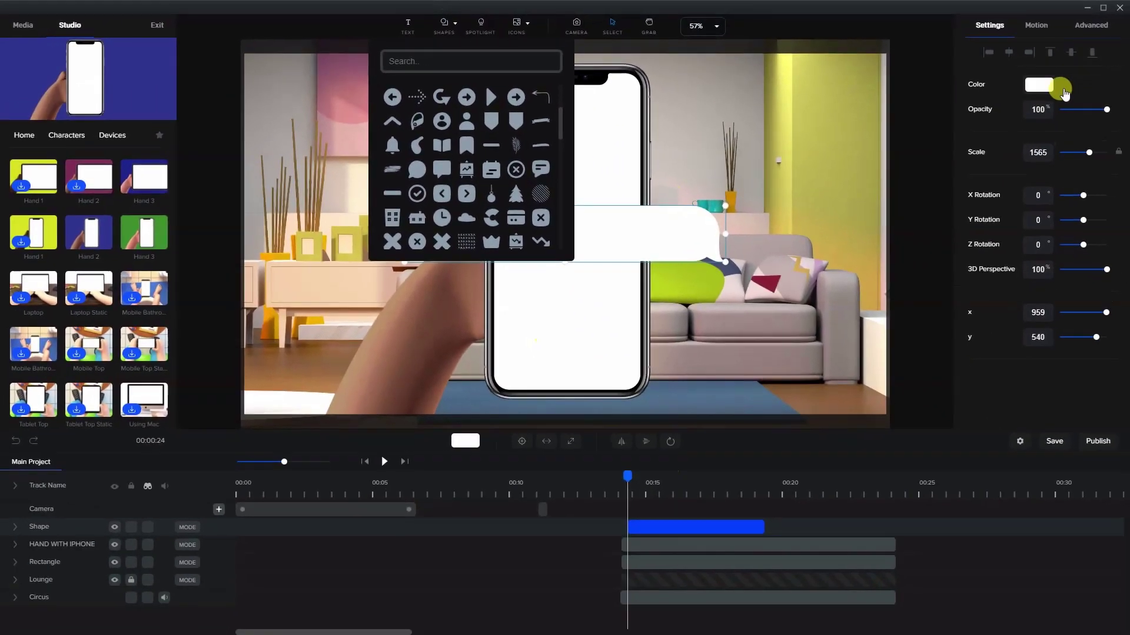
{"action": "left_click", "coordinate": [1036, 84]}
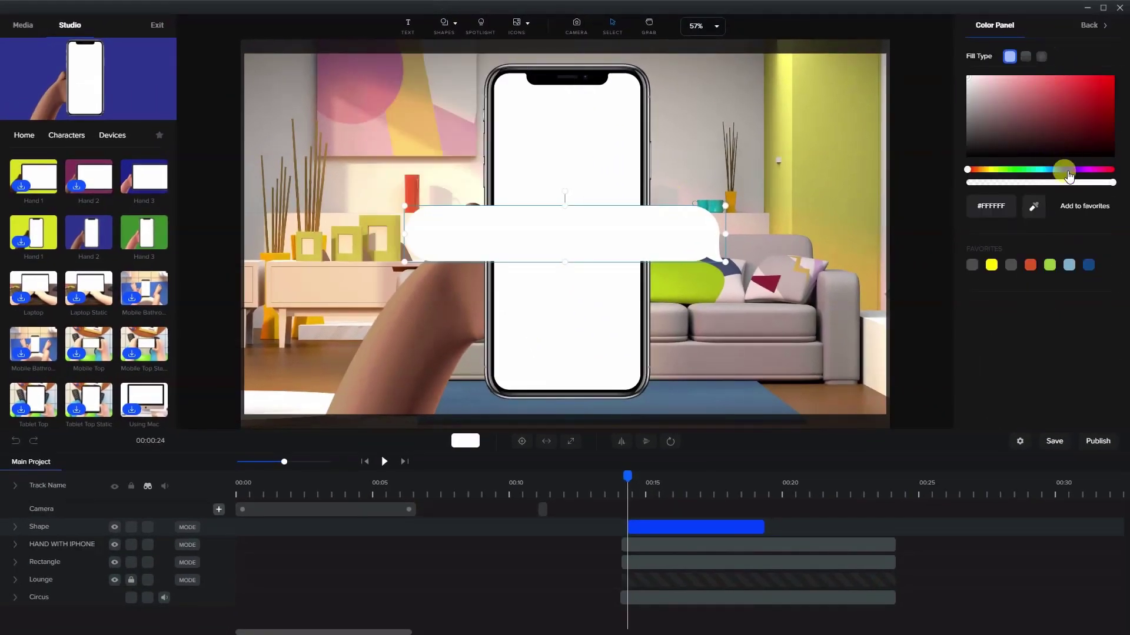
{"action": "left_click", "coordinate": [1055, 170]}
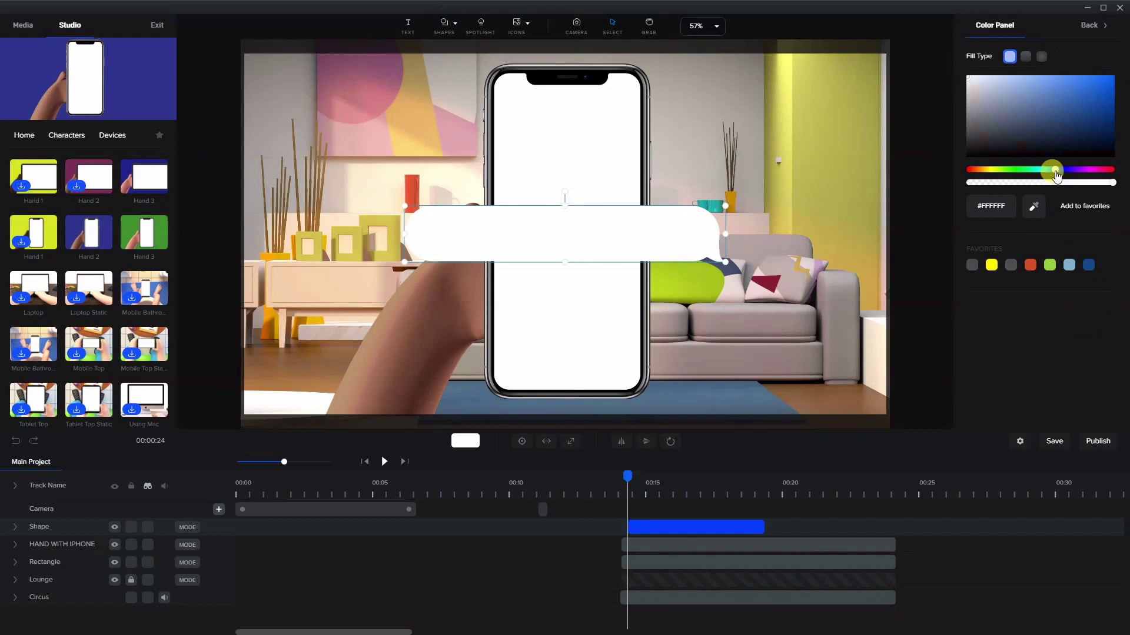
{"action": "left_click_drag", "start_coordinate": [1064, 94], "coordinate": [1088, 82]}
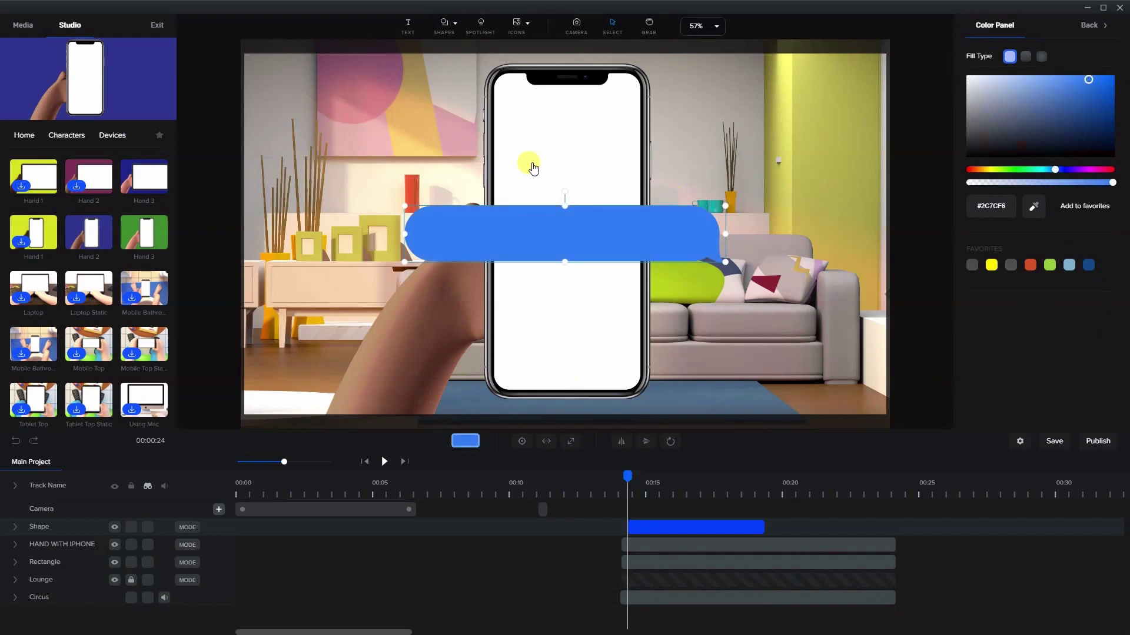
Shrink the blue bar to scale 629 and move it to the top of the phone screen
{"action": "left_click_drag", "start_coordinate": [402, 260], "coordinate": [477, 213]}
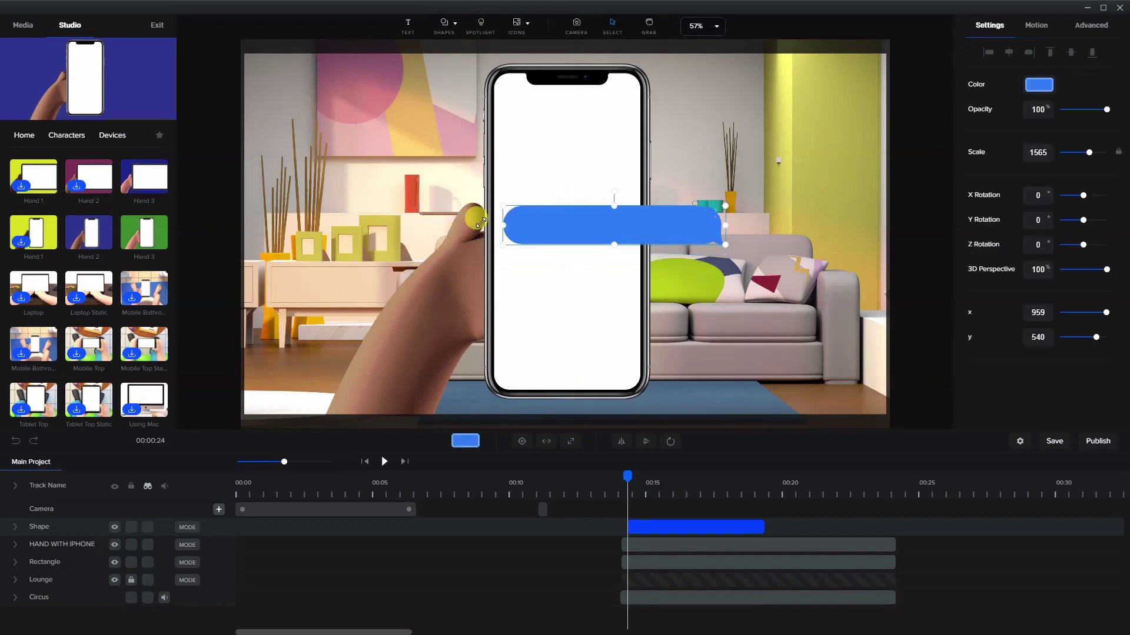
{"action": "left_click_drag", "start_coordinate": [725, 244], "coordinate": [633, 227]}
{"action": "left_click", "coordinate": [531, 230]}
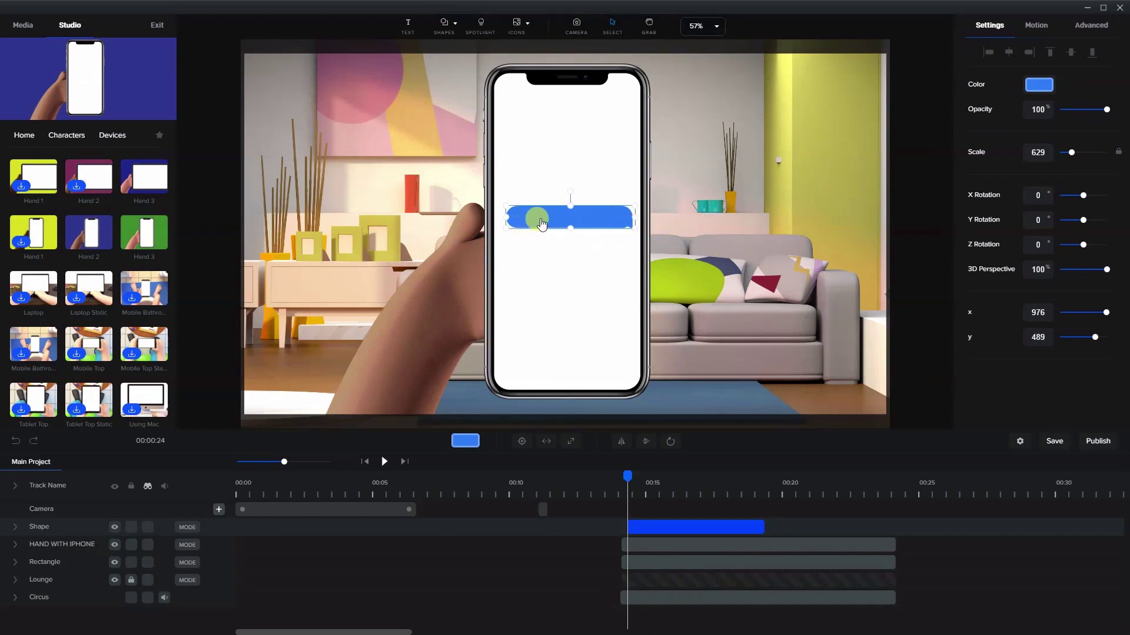
{"action": "left_click_drag", "start_coordinate": [541, 223], "coordinate": [543, 119]}
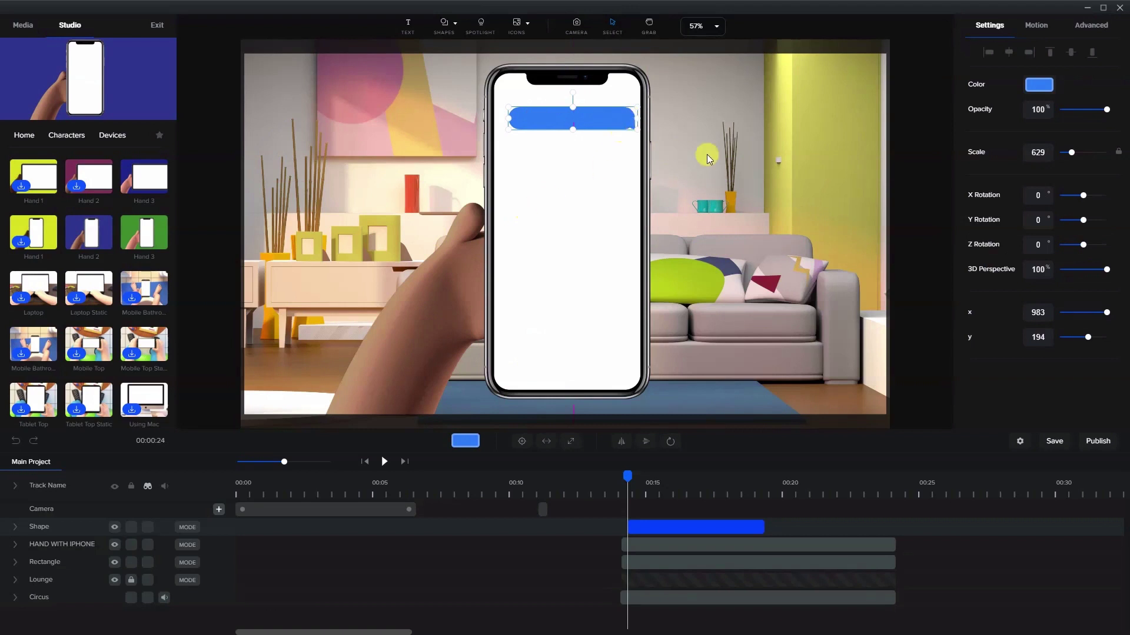
Add a text layer reading 'Hey, what's doing?'
{"action": "left_click", "coordinate": [407, 24]}
{"action": "left_click_drag", "start_coordinate": [560, 235], "coordinate": [736, 162]}
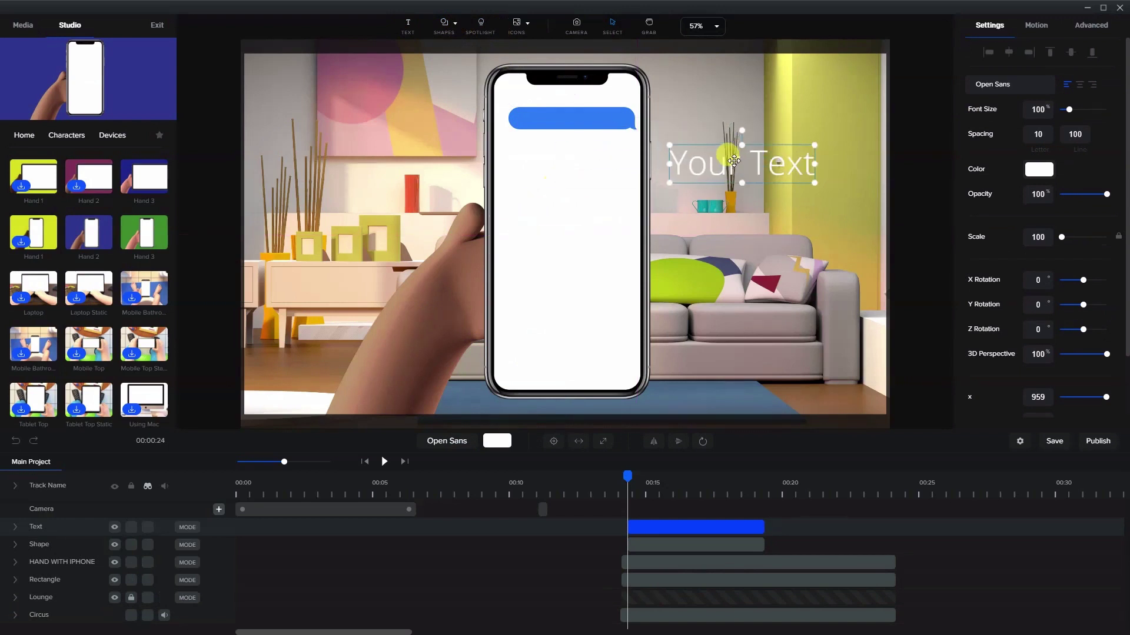
{"action": "double_click", "coordinate": [733, 159]}
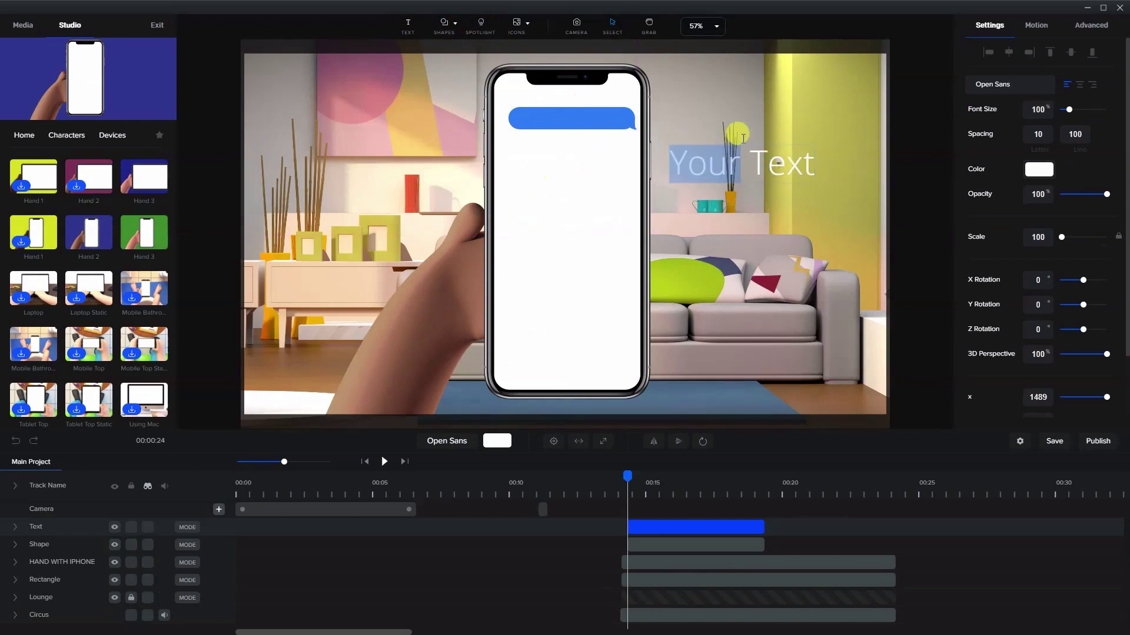
{"action": "key", "text": "ctrl+a"}
{"action": "type", "text": "H"}
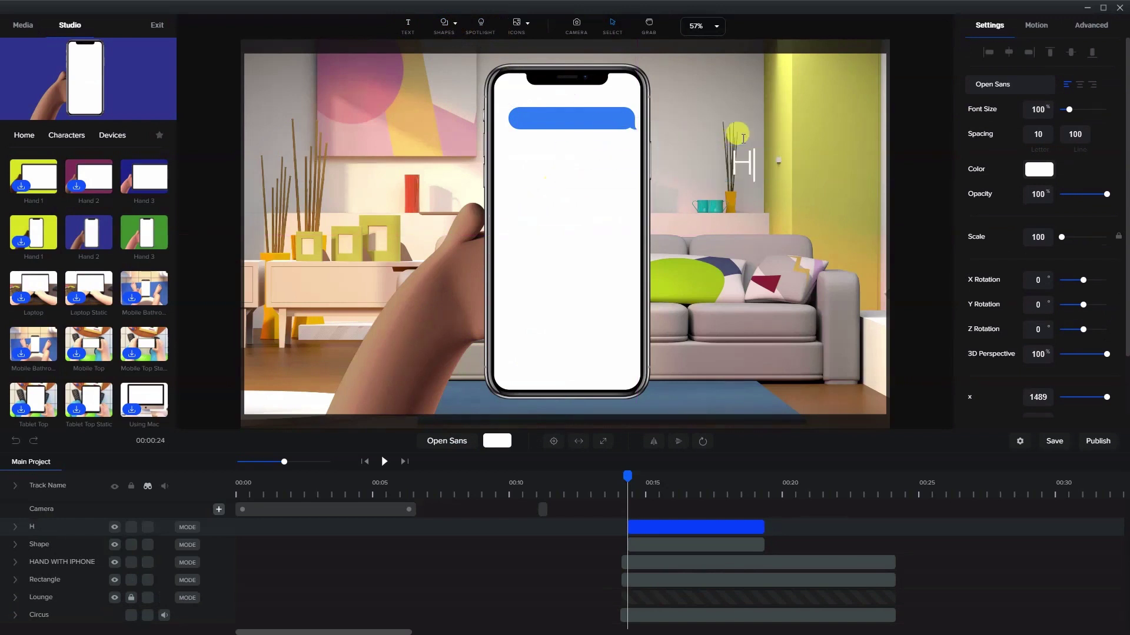
{"action": "type", "text": "ey, what's doing?"}
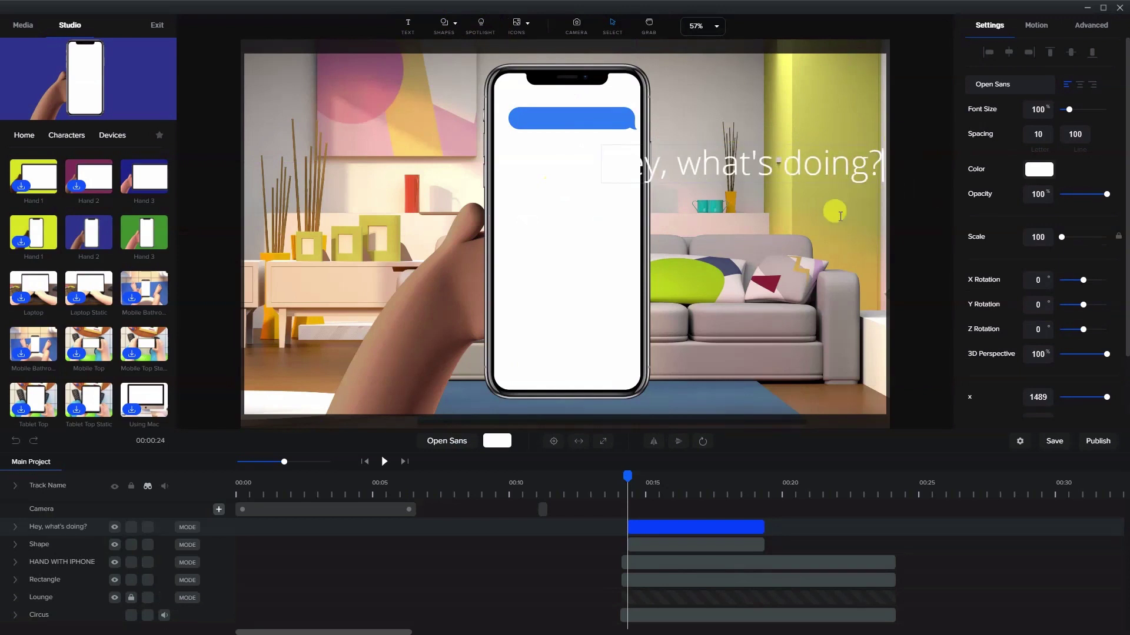
{"action": "left_click", "coordinate": [773, 124]}
Move the message text onto the blue bubble and scale it to 39
{"action": "left_click", "coordinate": [742, 162]}
{"action": "left_click_drag", "start_coordinate": [741, 162], "coordinate": [662, 126]}
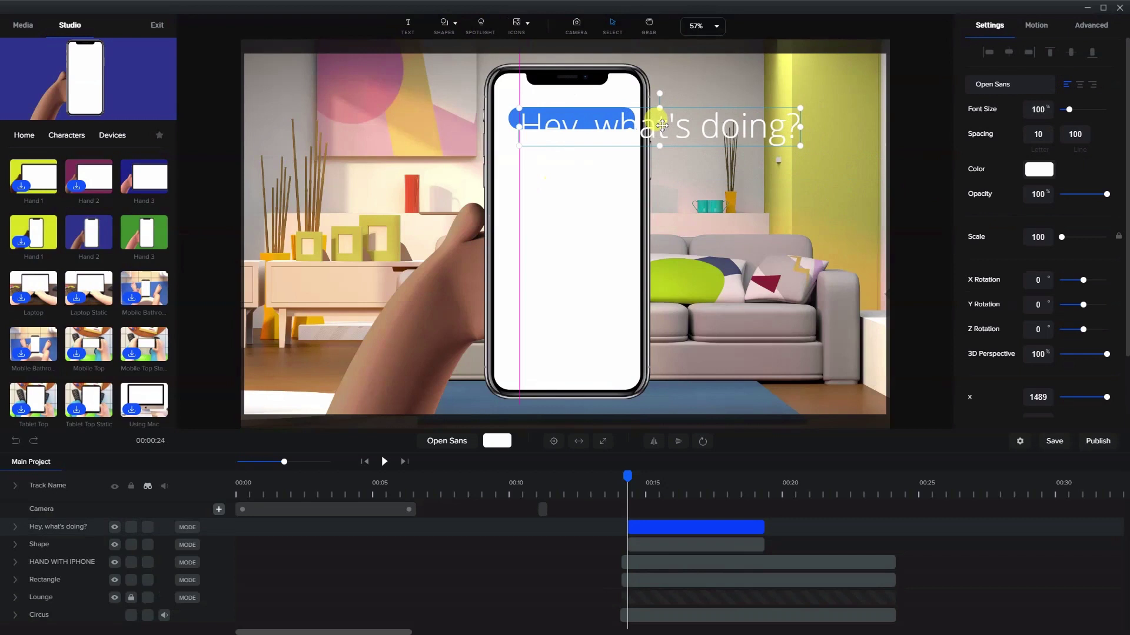
{"action": "left_click_drag", "start_coordinate": [801, 146], "coordinate": [601, 117]}
{"action": "left_click_drag", "start_coordinate": [680, 542], "coordinate": [671, 542]}
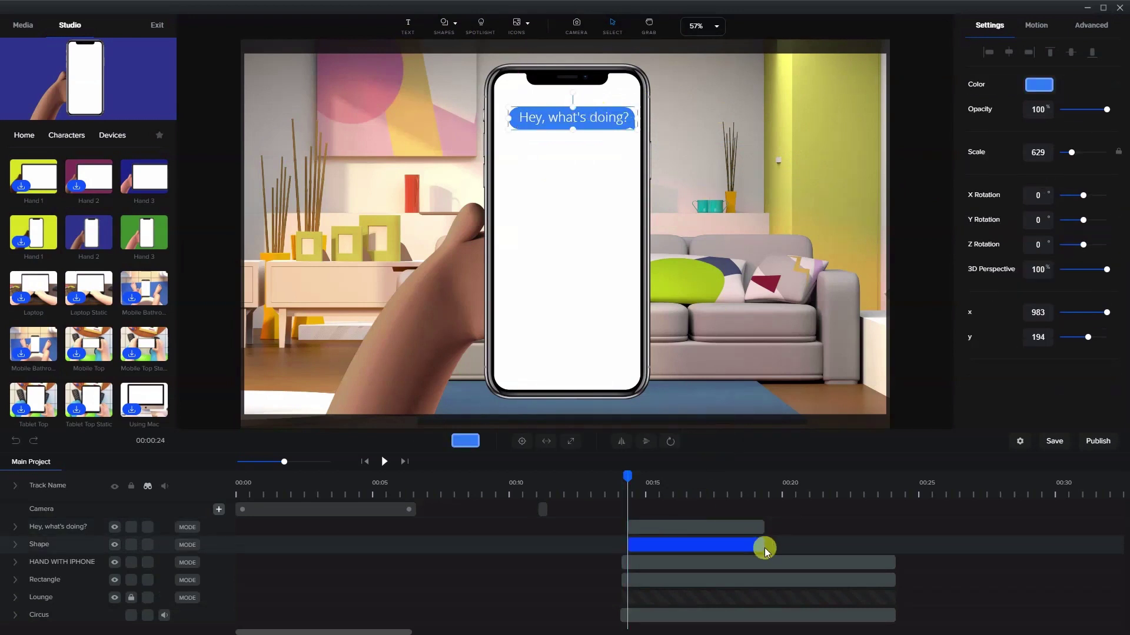
Extend the Shape and text clips to about 00:19.8 and set the playhead to 00:15
{"action": "left_click_drag", "start_coordinate": [760, 545], "coordinate": [885, 540]}
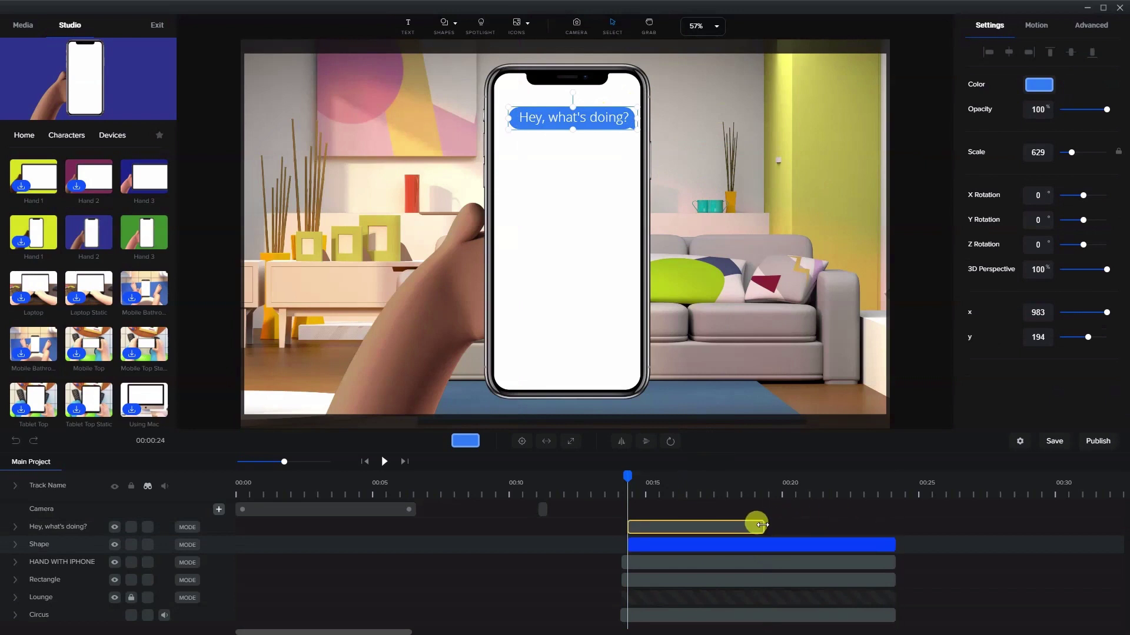
{"action": "left_click_drag", "start_coordinate": [761, 524], "coordinate": [893, 523]}
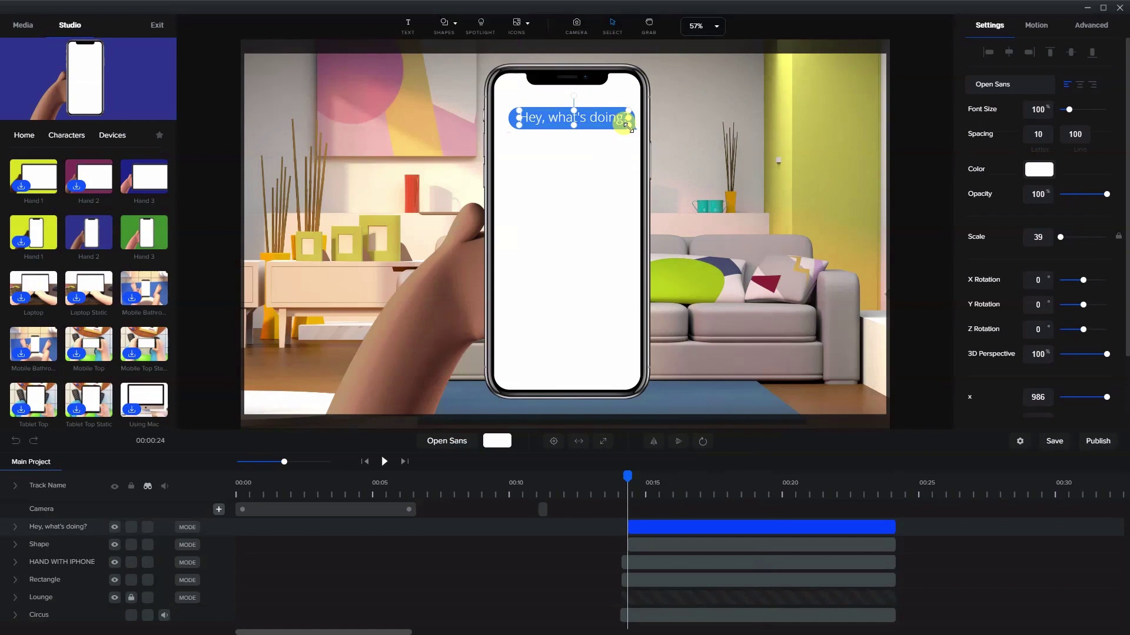
{"action": "left_click", "coordinate": [663, 169]}
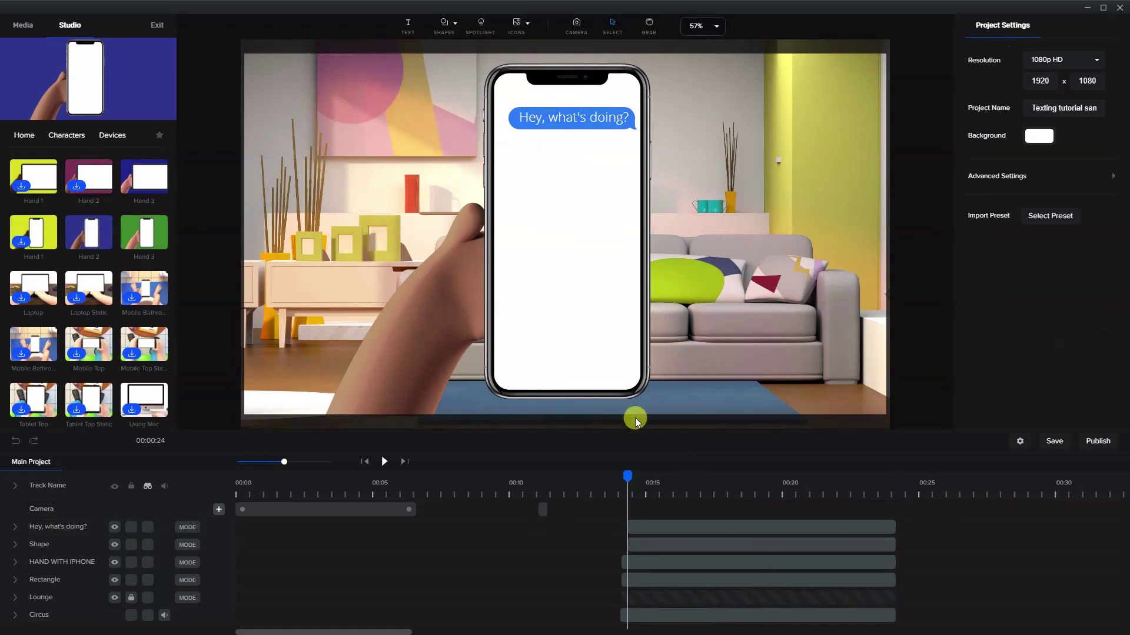
{"action": "left_click_drag", "start_coordinate": [627, 475], "coordinate": [652, 481]}
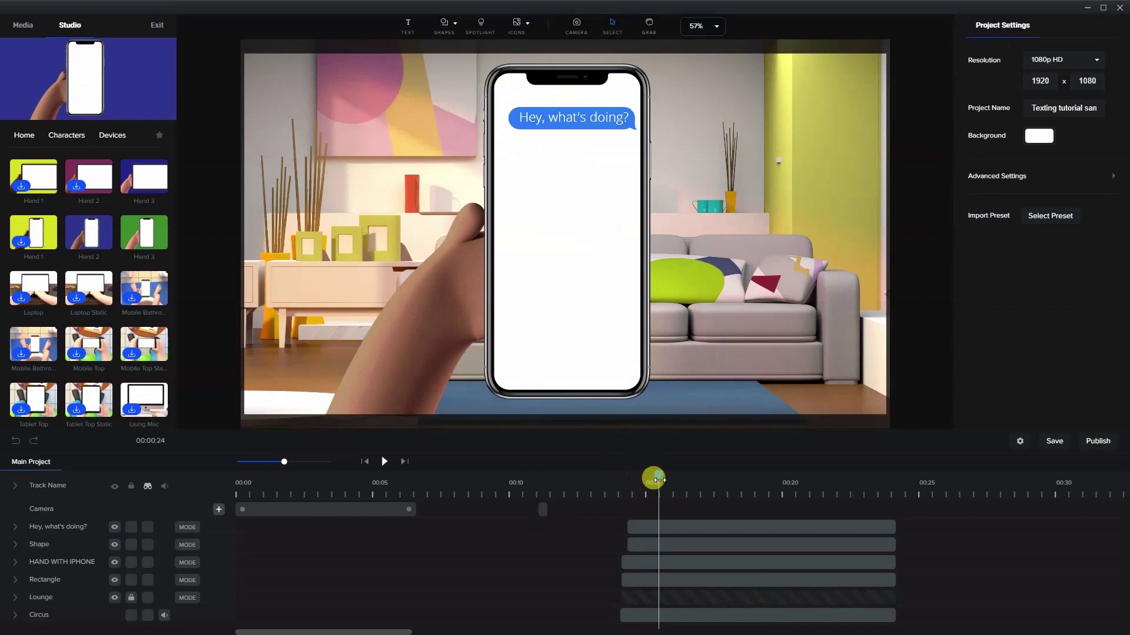
Add a light grey circle at scale 55 to the left of the phone, over the hand
{"action": "left_click", "coordinate": [448, 27]}
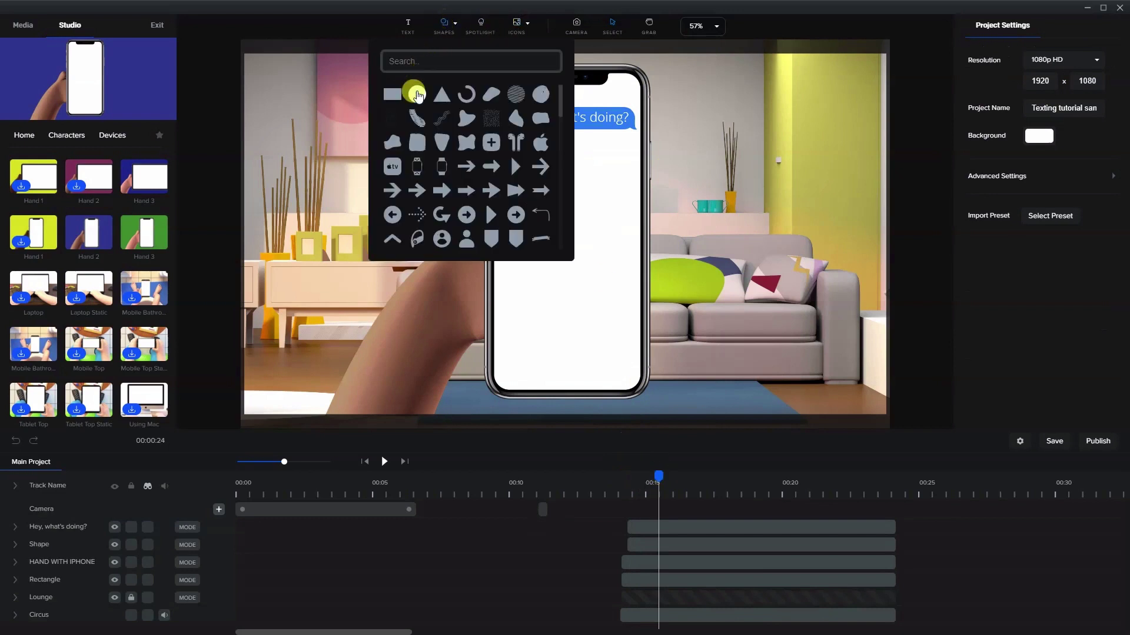
{"action": "left_click", "coordinate": [413, 92]}
{"action": "left_click_drag", "start_coordinate": [606, 257], "coordinate": [433, 227]}
{"action": "left_click", "coordinate": [1033, 88]}
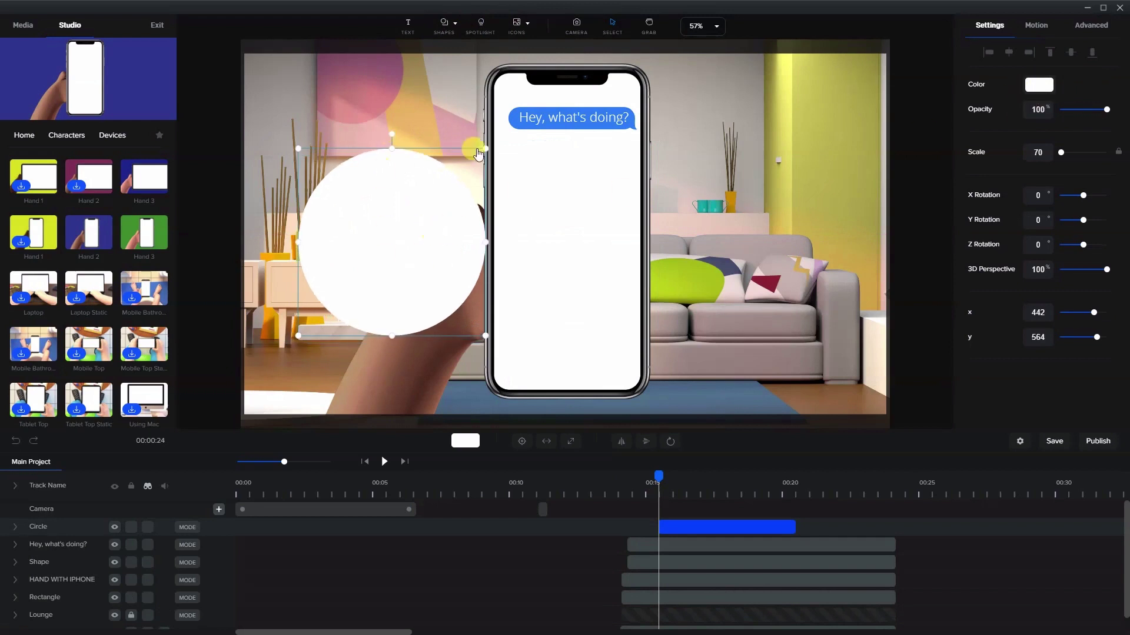
{"action": "left_click", "coordinate": [1037, 85]}
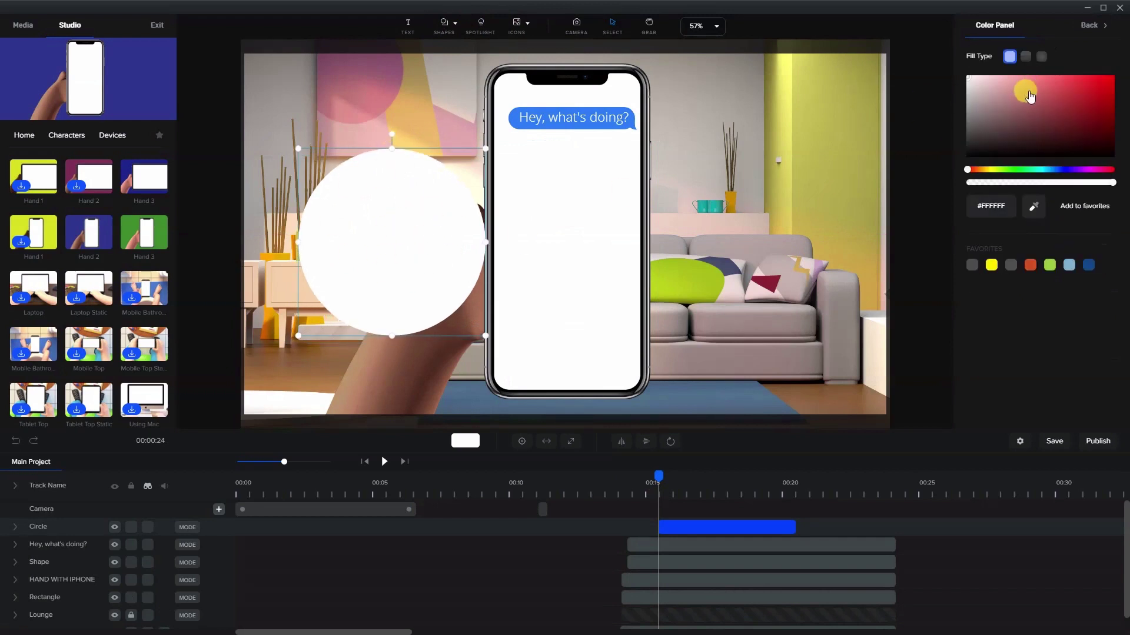
{"action": "left_click", "coordinate": [967, 120]}
{"action": "left_click_drag", "start_coordinate": [968, 121], "coordinate": [968, 106]}
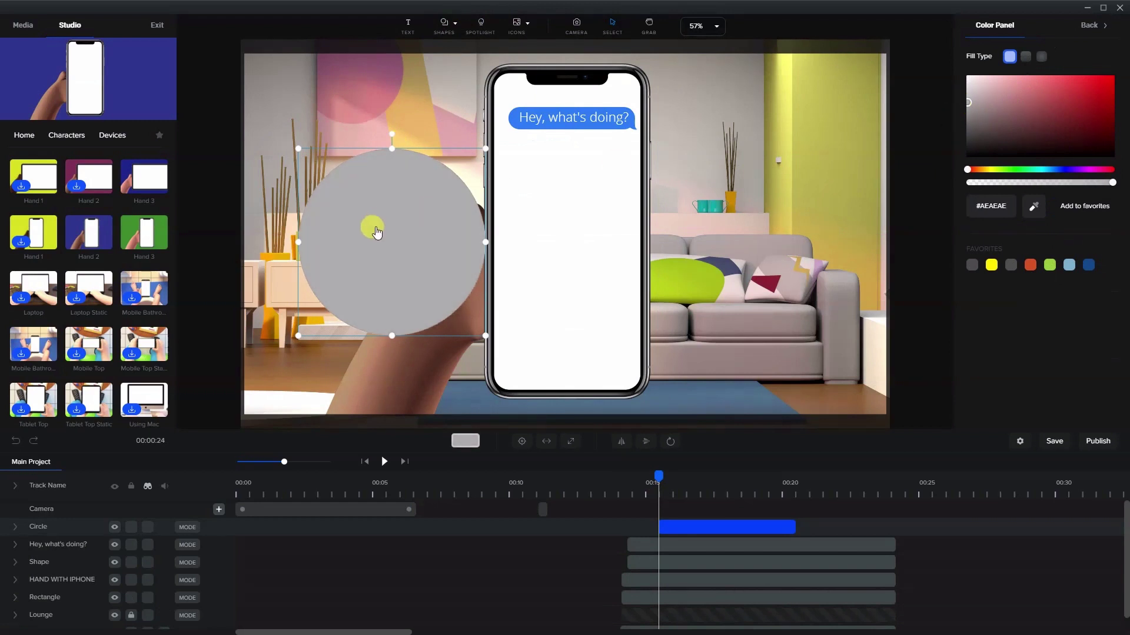
{"action": "left_click_drag", "start_coordinate": [487, 150], "coordinate": [449, 177]}
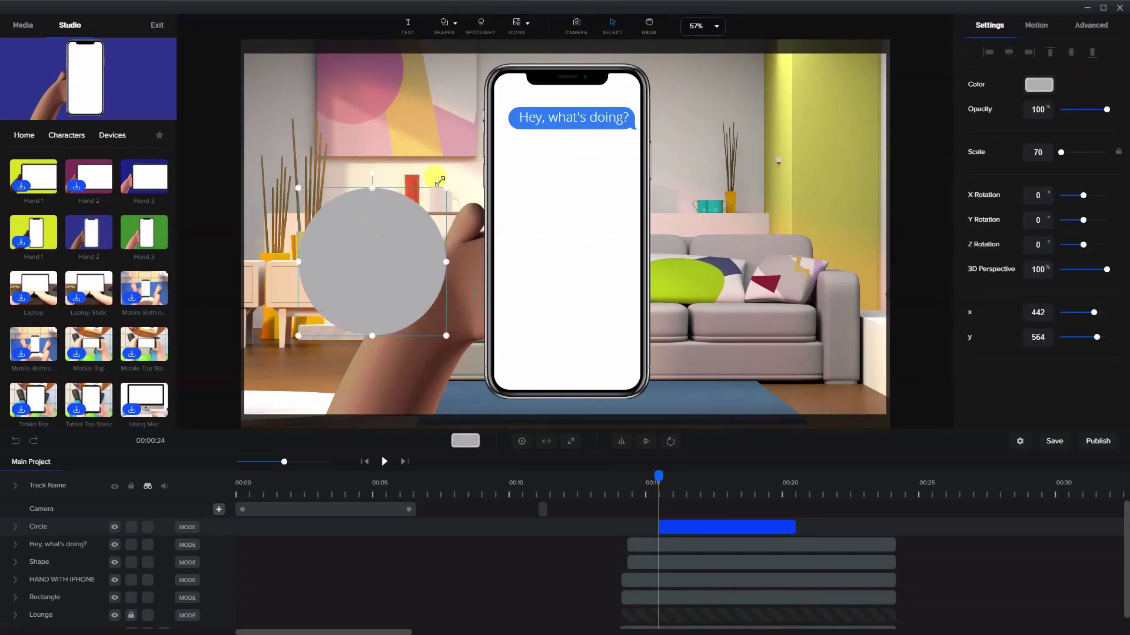
{"action": "left_click_drag", "start_coordinate": [383, 257], "coordinate": [407, 274]}
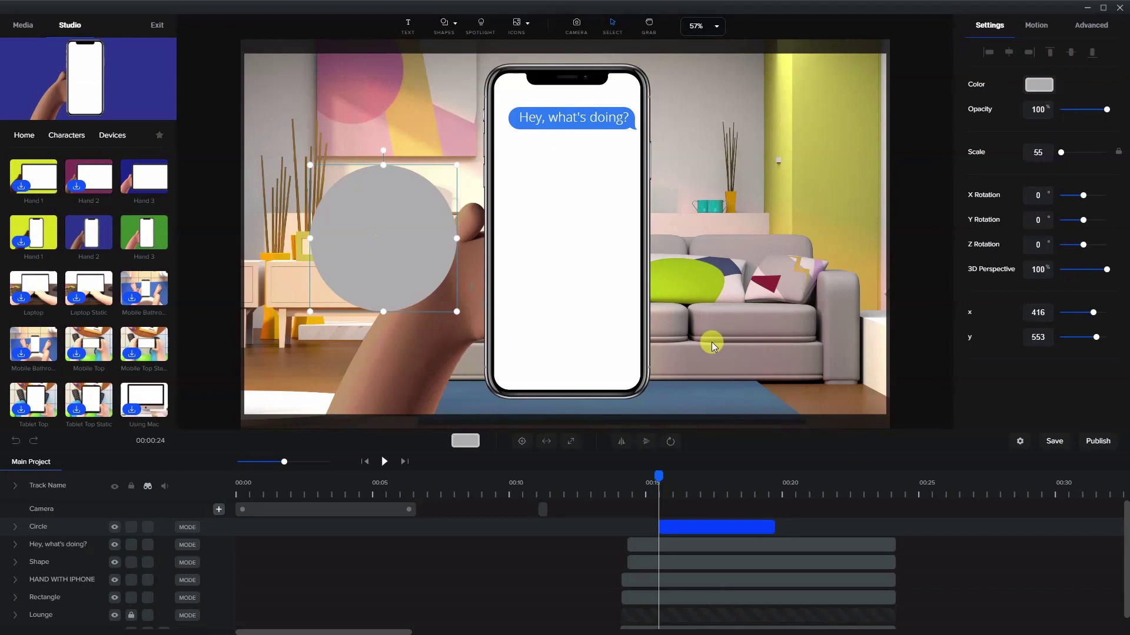
Apply the Fade In / Out motion animation to the grey circle and preview it
{"action": "left_click", "coordinate": [13, 530]}
{"action": "left_click", "coordinate": [768, 266]}
{"action": "left_click", "coordinate": [387, 240]}
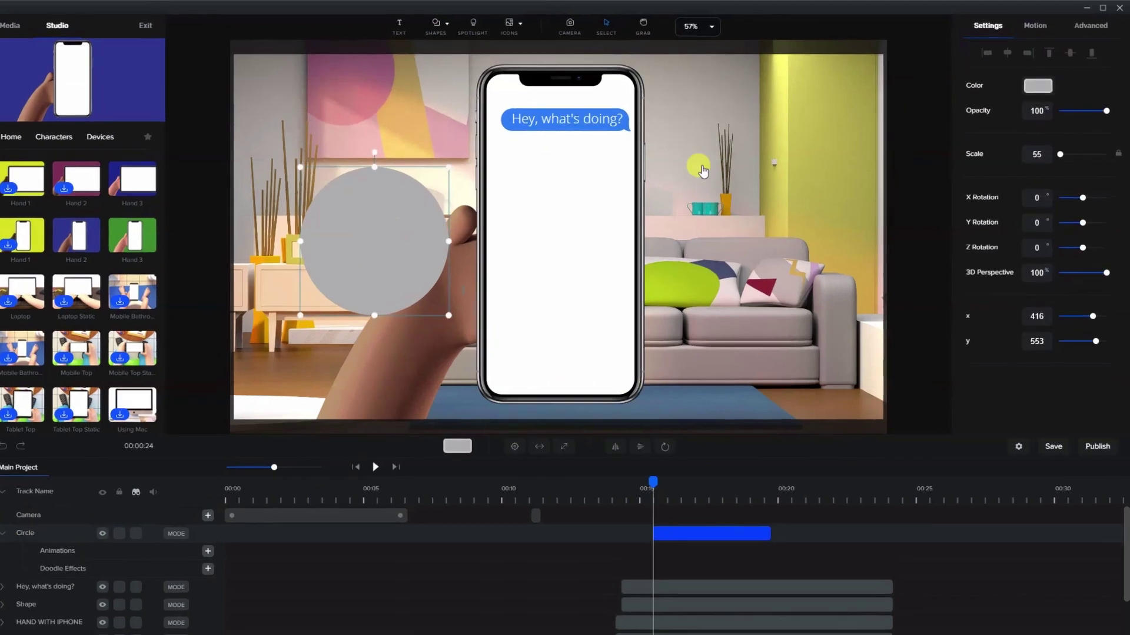
{"action": "left_click", "coordinate": [1036, 24]}
{"action": "left_click", "coordinate": [1025, 143]}
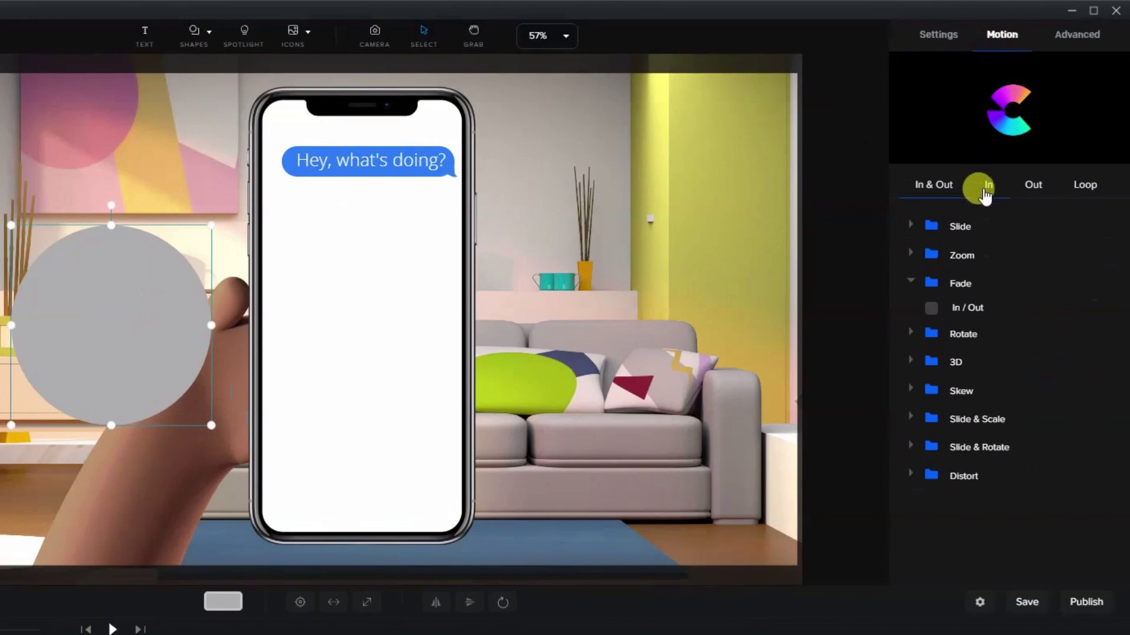
{"action": "left_click", "coordinate": [929, 186]}
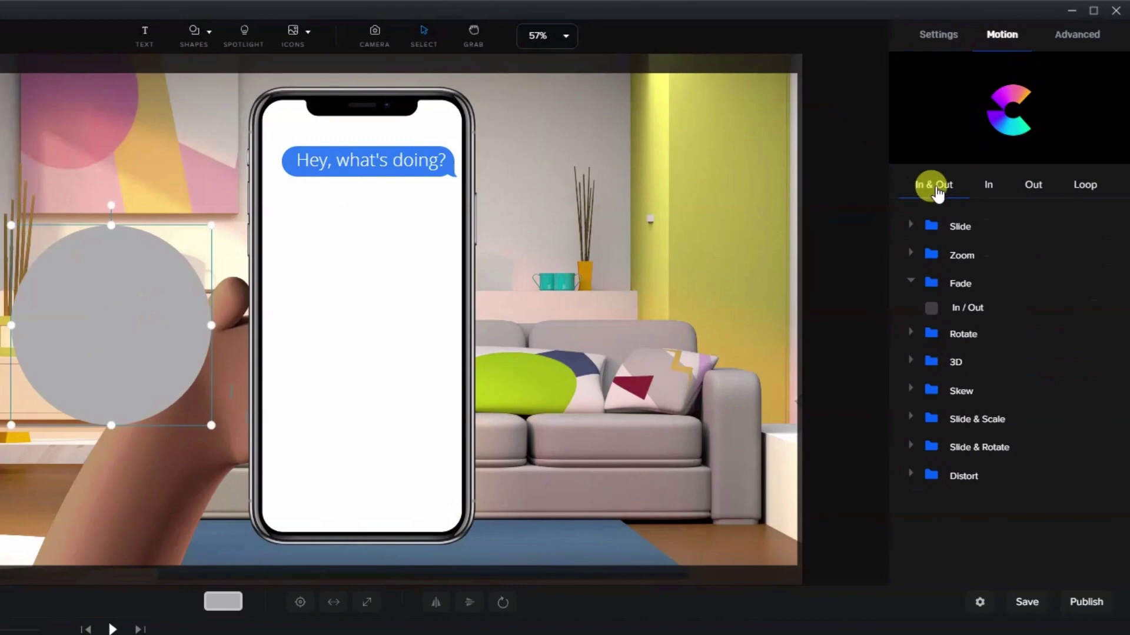
{"action": "left_click", "coordinate": [931, 308]}
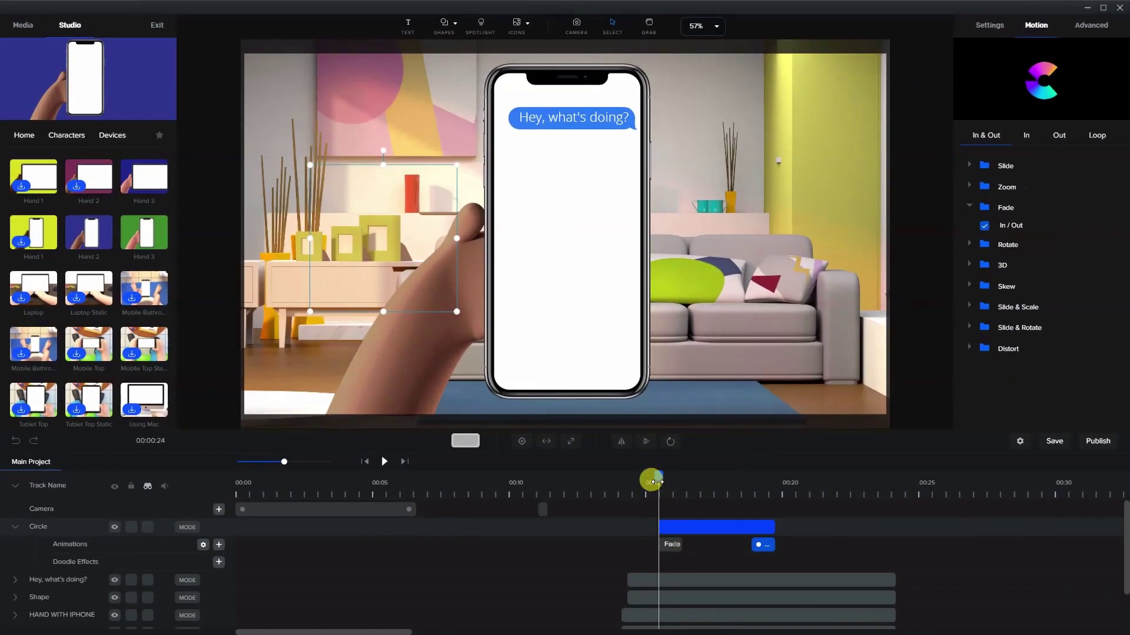
{"action": "left_click_drag", "start_coordinate": [645, 488], "coordinate": [718, 509]}
{"action": "left_click", "coordinate": [278, 237]}
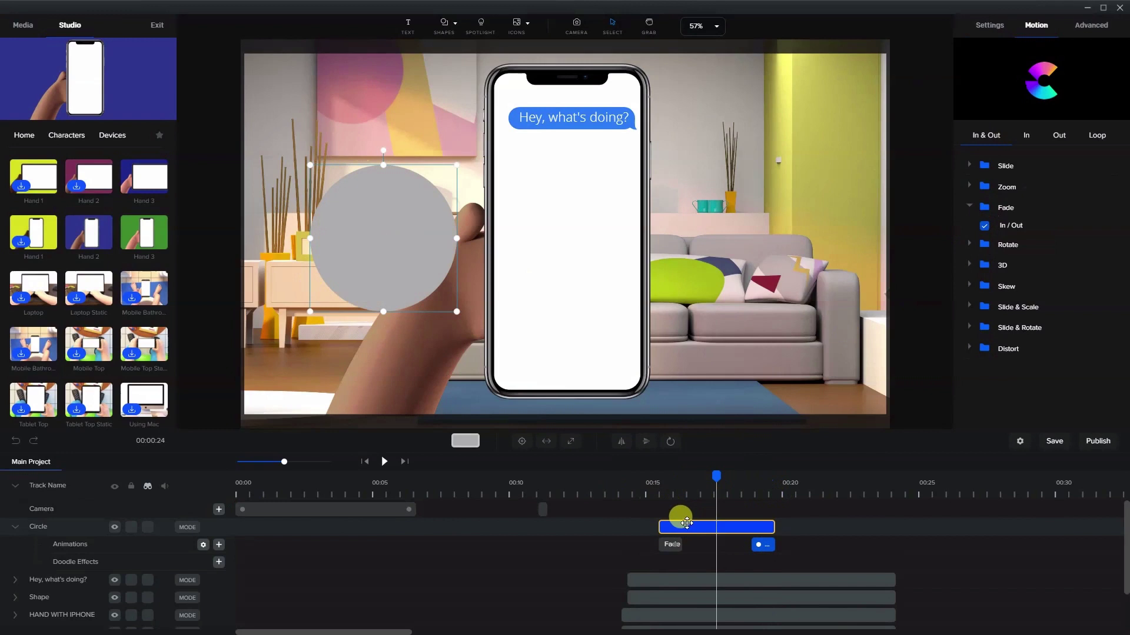
Duplicate the circle, start the copy slightly later, and move it onto the phone
{"action": "right_click", "coordinate": [716, 528]}
{"action": "left_click", "coordinate": [719, 531]}
{"action": "left_click_drag", "start_coordinate": [688, 531], "coordinate": [701, 533]}
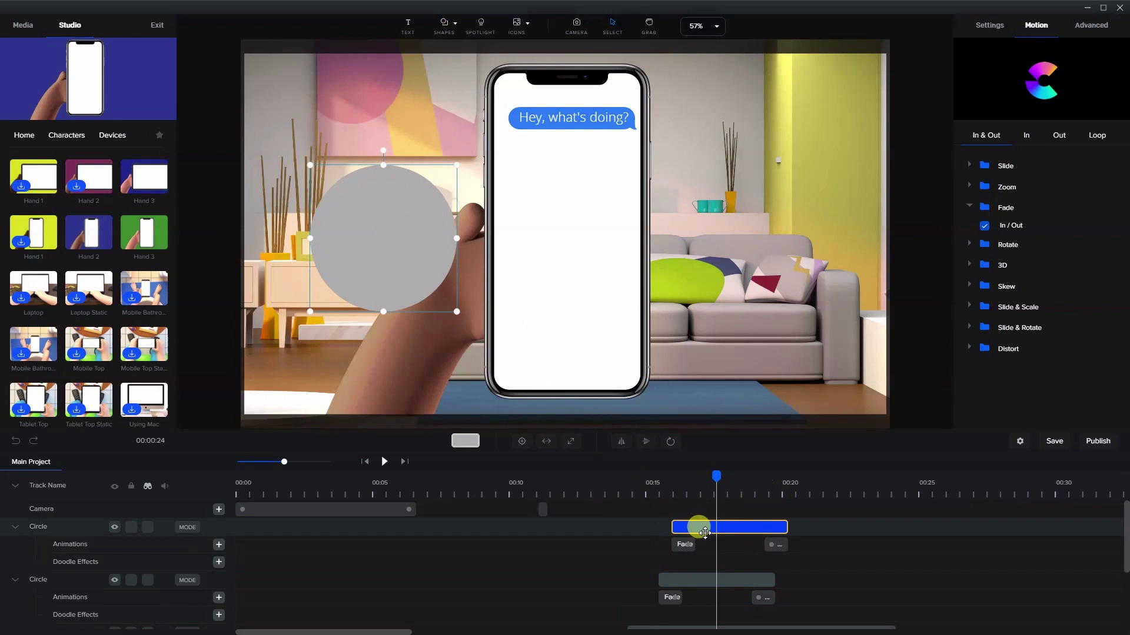
{"action": "left_click", "coordinate": [362, 236]}
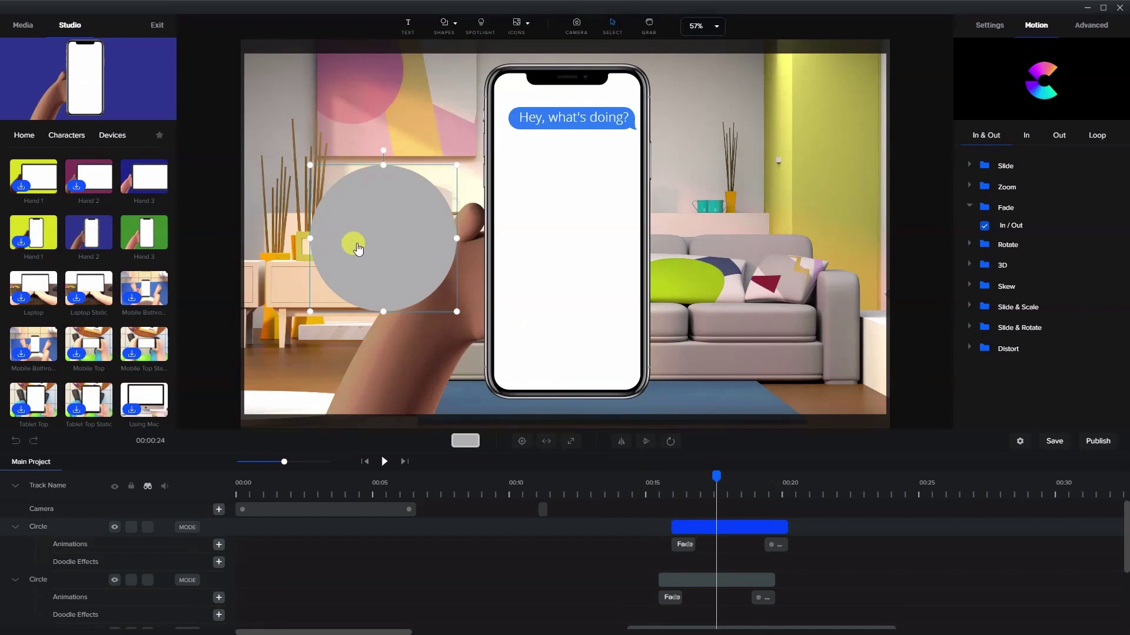
{"action": "left_click_drag", "start_coordinate": [358, 249], "coordinate": [522, 240]}
Duplicate the circle again, delay it further, and place it right over the sofa
{"action": "right_click", "coordinate": [743, 527]}
{"action": "left_click", "coordinate": [749, 528]}
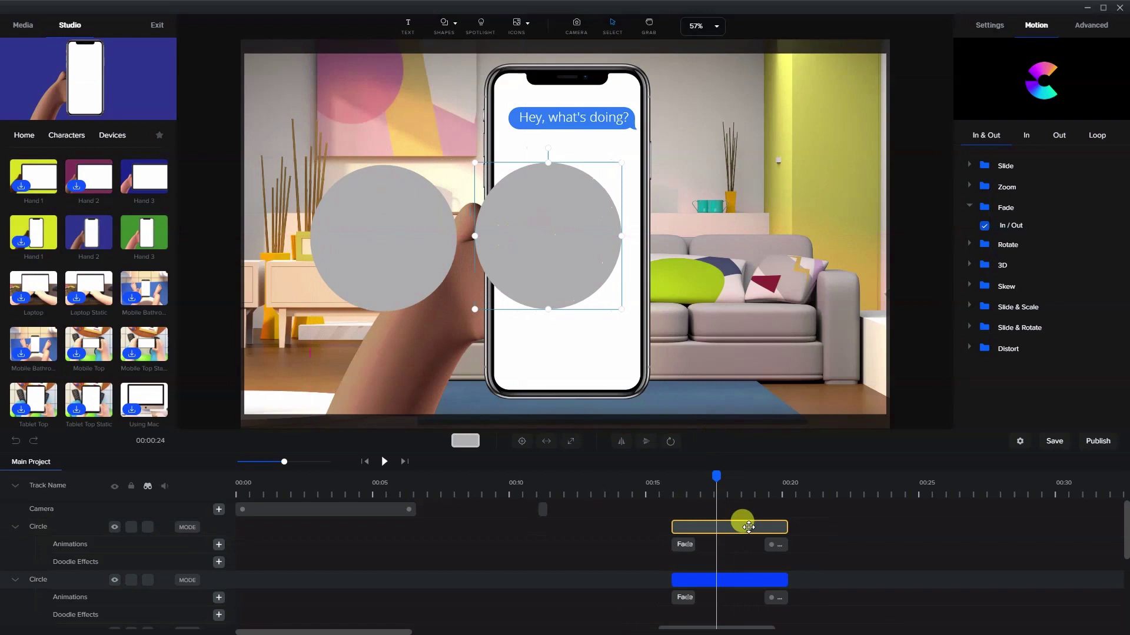
{"action": "left_click_drag", "start_coordinate": [683, 523], "coordinate": [706, 528]}
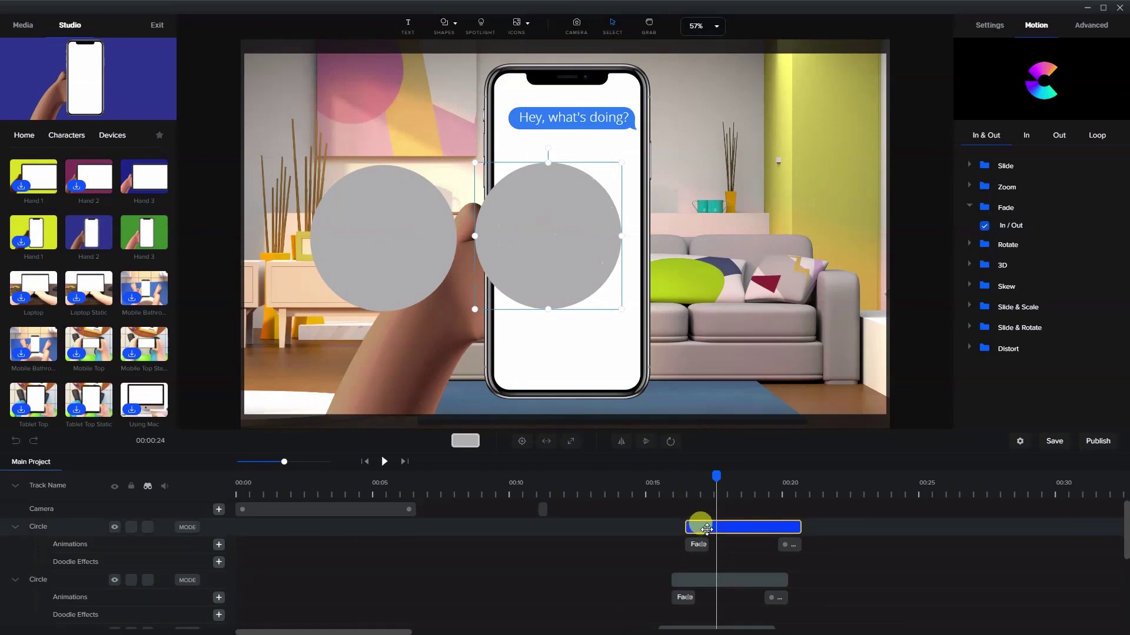
{"action": "left_click", "coordinate": [569, 235]}
{"action": "left_click_drag", "start_coordinate": [569, 234], "coordinate": [725, 234]}
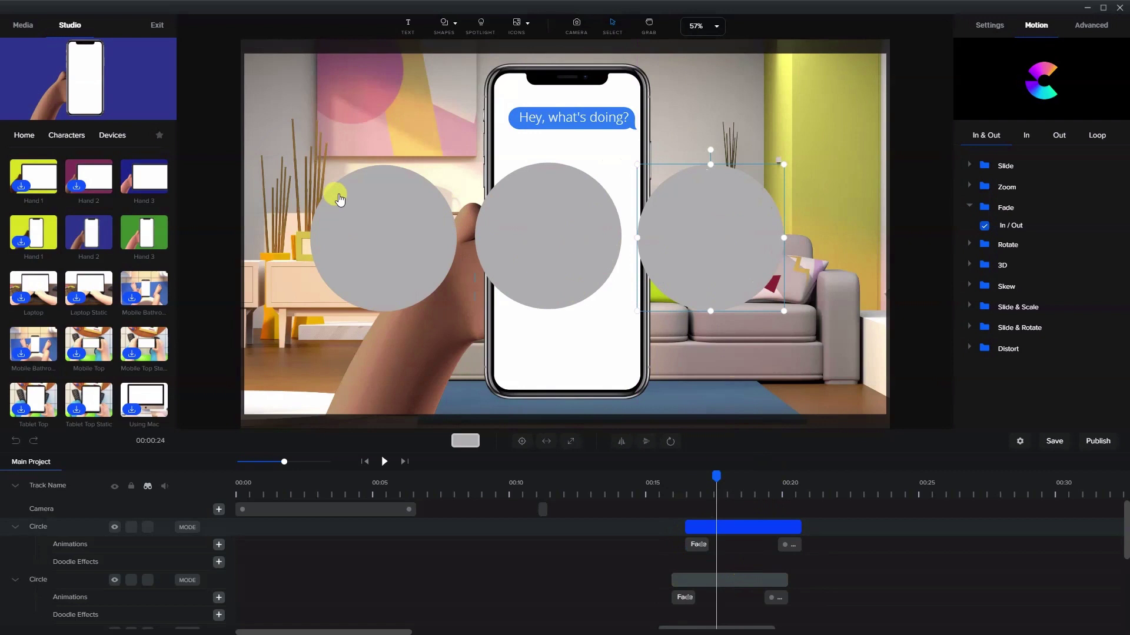
Check which Circle clip on the timeline controls each circle in the scene
{"action": "scroll", "coordinate": [776, 565], "scroll_direction": "down", "scroll_amount": 3}
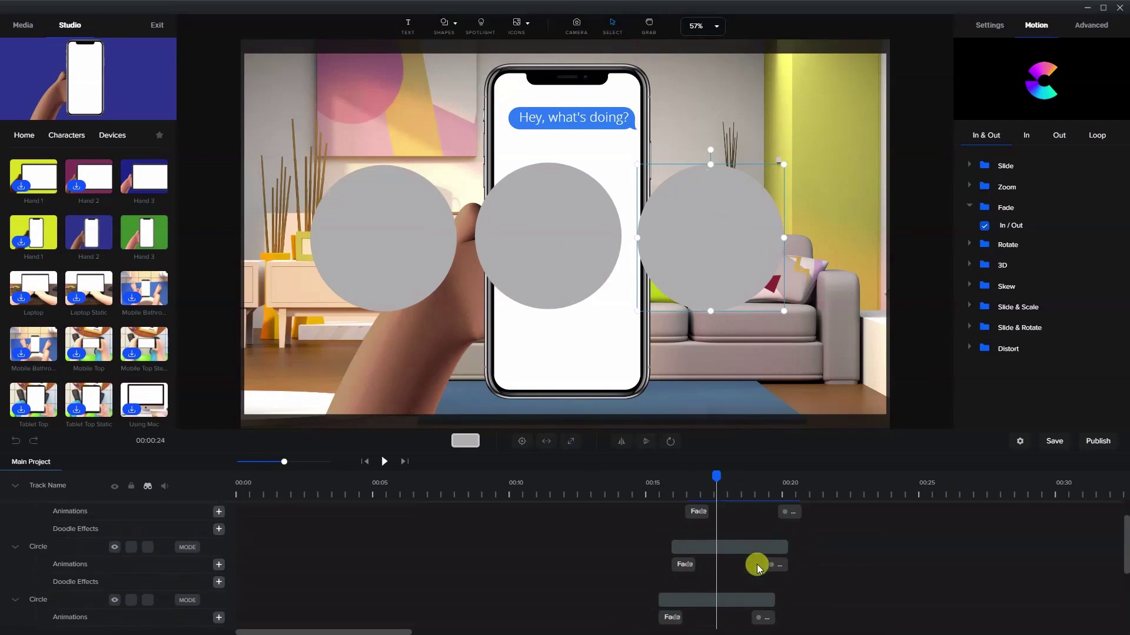
{"action": "left_click", "coordinate": [735, 572]}
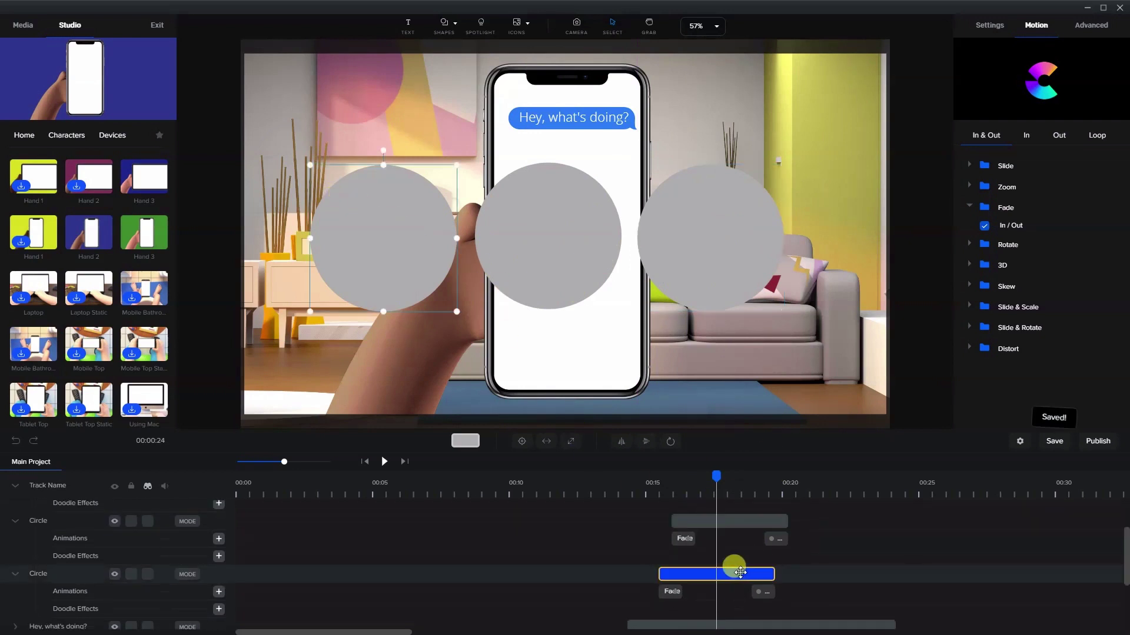
{"action": "scroll", "coordinate": [740, 563], "scroll_direction": "up", "scroll_amount": 1}
{"action": "scroll", "coordinate": [739, 565], "scroll_direction": "up", "scroll_amount": 1}
{"action": "left_click", "coordinate": [737, 578]}
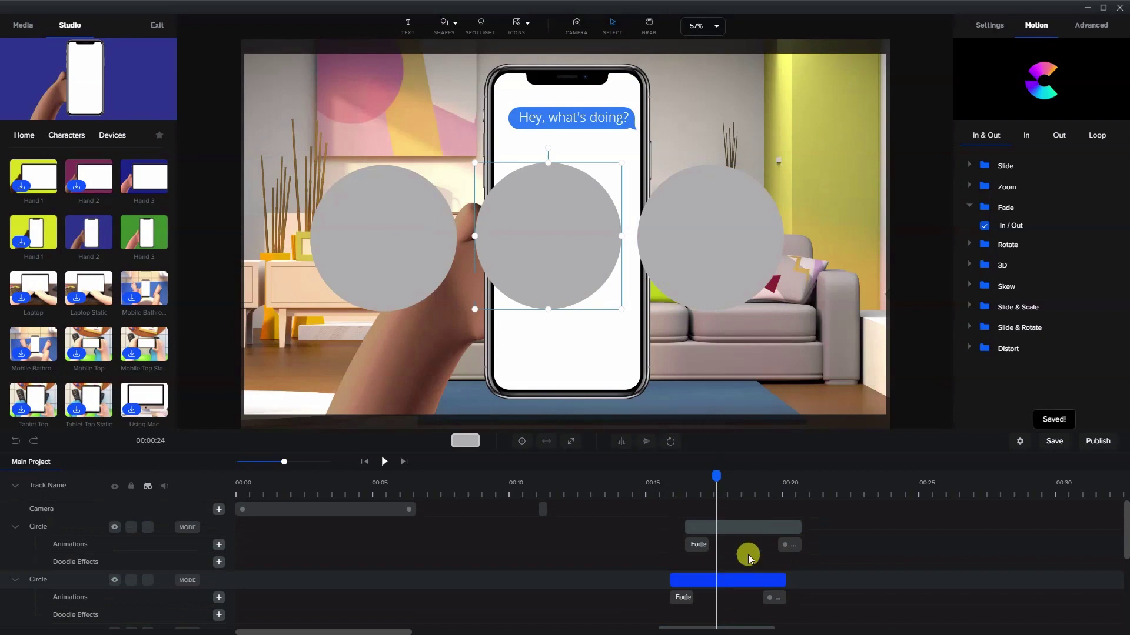
{"action": "left_click", "coordinate": [750, 527]}
{"action": "left_click", "coordinate": [739, 577]}
{"action": "scroll", "coordinate": [739, 578], "scroll_direction": "down", "scroll_amount": 1}
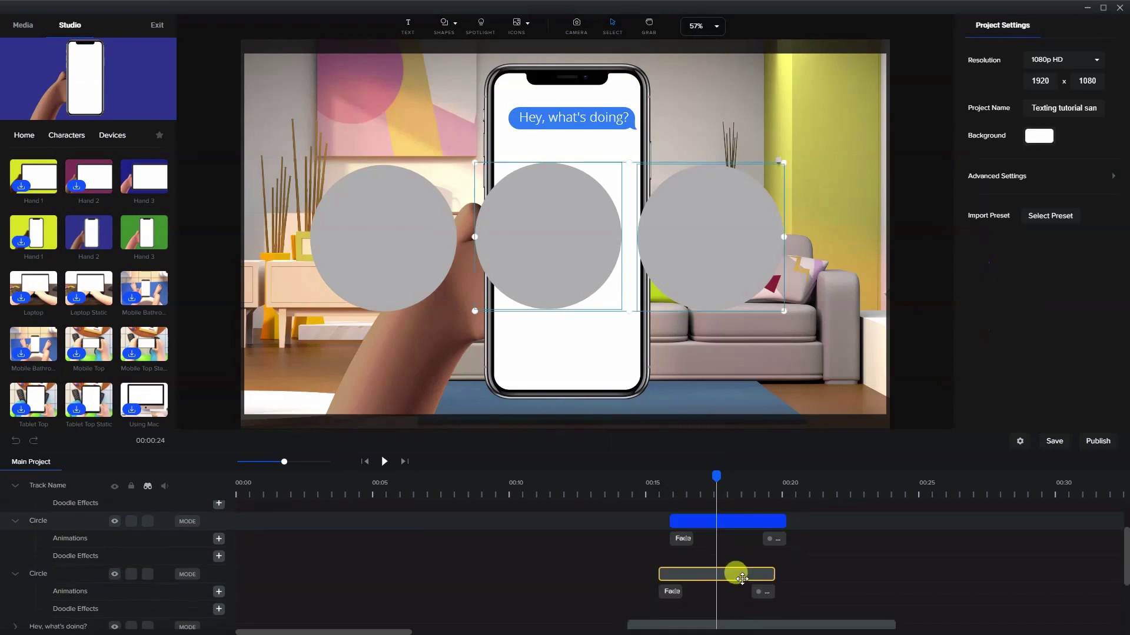
{"action": "left_click", "coordinate": [740, 575]}
{"action": "left_click", "coordinate": [758, 574]}
{"action": "left_click", "coordinate": [764, 532]}
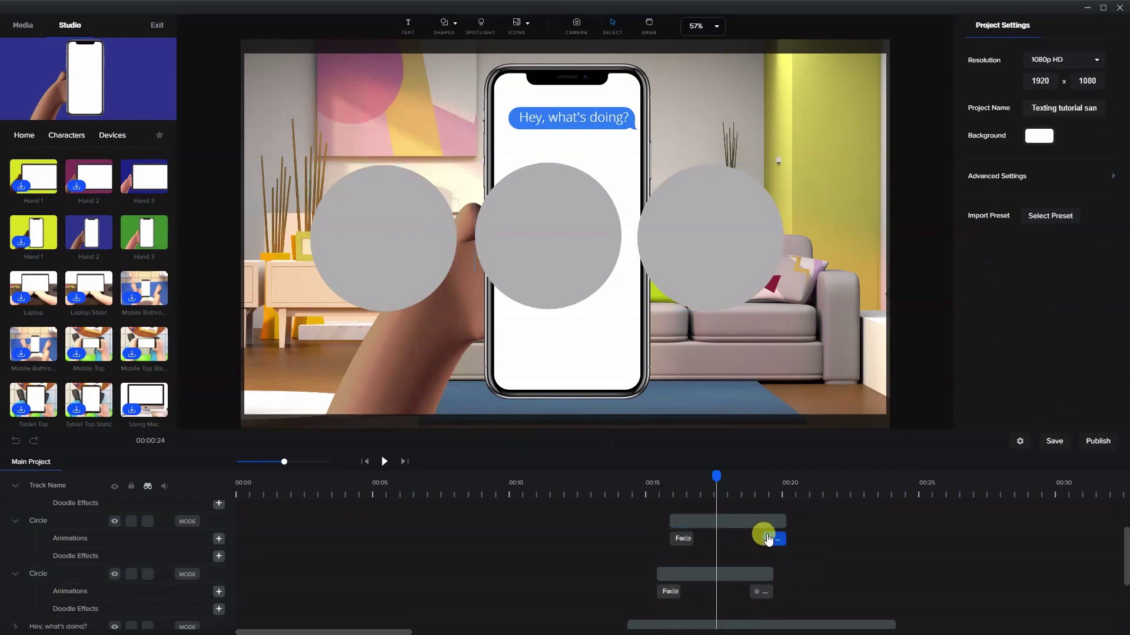
{"action": "left_click", "coordinate": [718, 574]}
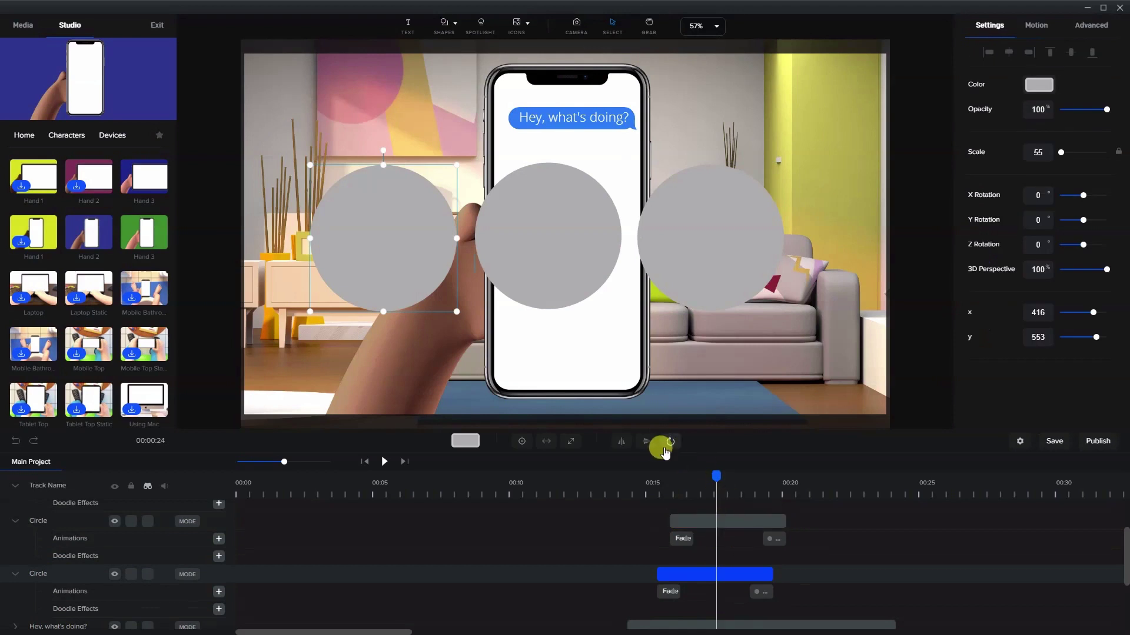
Select all three Circle clips and trim them together to end around 17 seconds
{"action": "left_click_drag", "start_coordinate": [699, 410], "coordinate": [700, 358]}
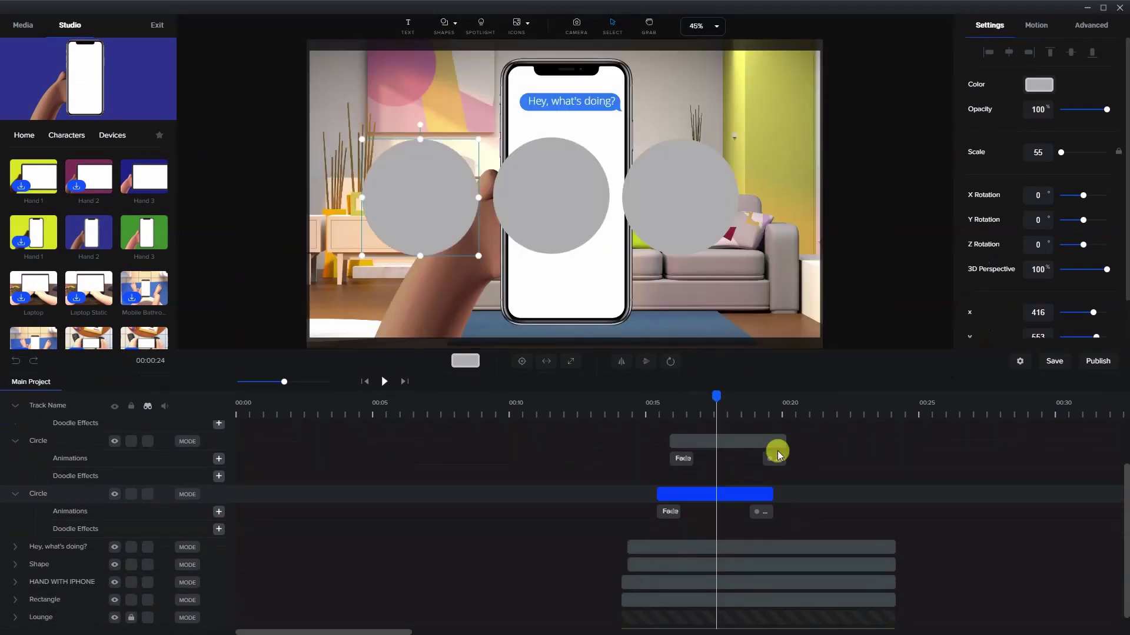
{"action": "scroll", "coordinate": [775, 486], "scroll_direction": "up", "scroll_amount": 3}
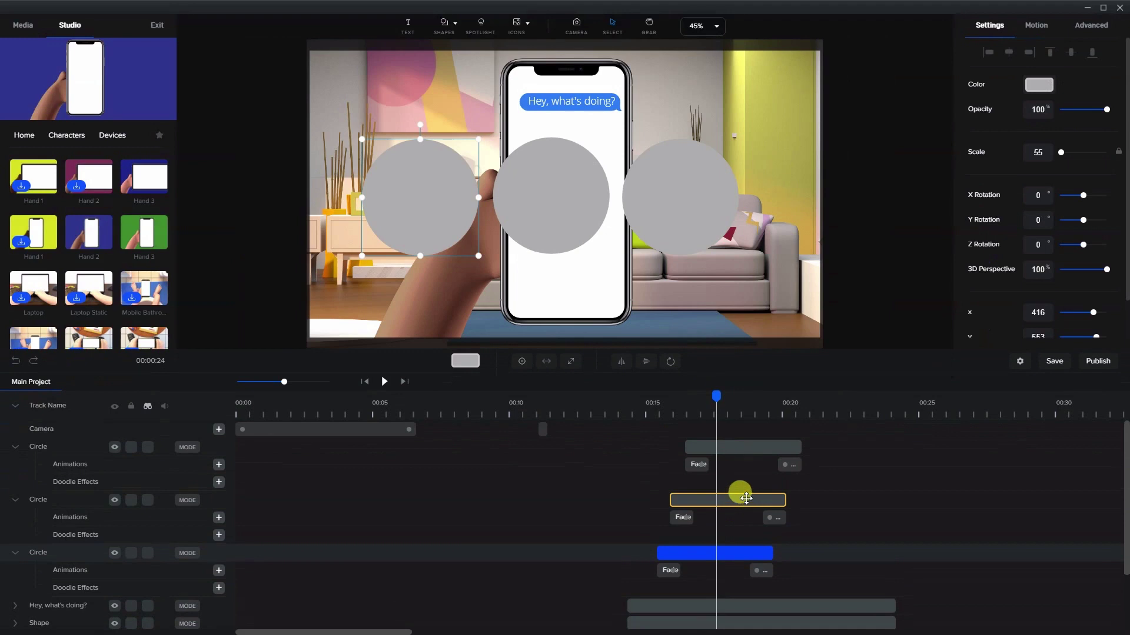
{"action": "left_click", "coordinate": [746, 499], "text": "shift"}
{"action": "left_click", "coordinate": [750, 447], "text": "shift"}
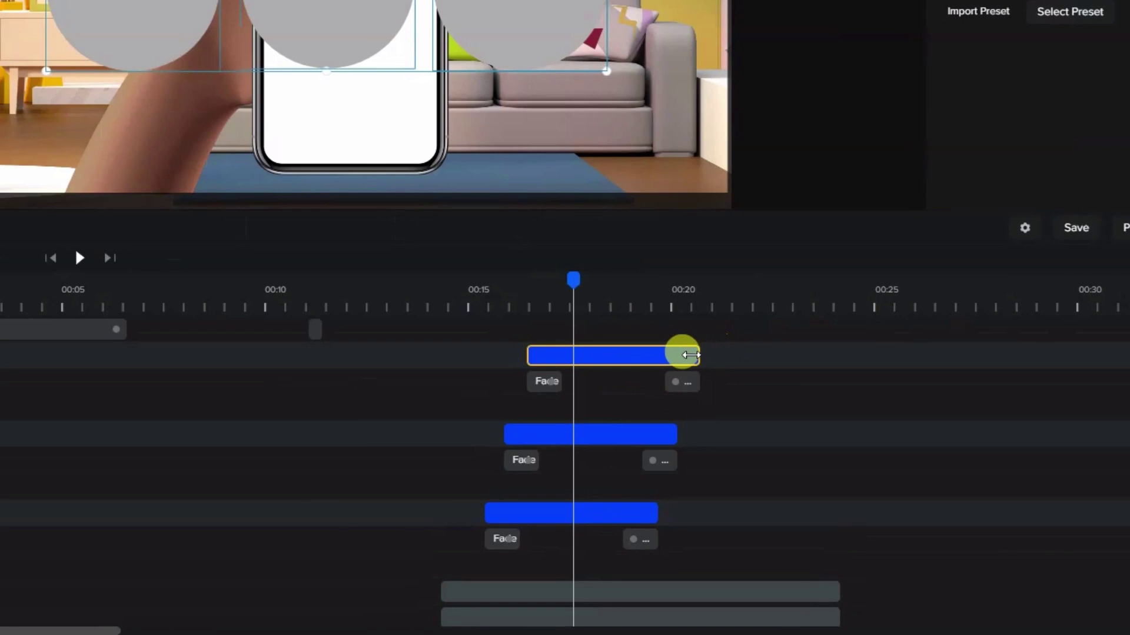
{"action": "left_click_drag", "start_coordinate": [795, 446], "coordinate": [771, 449]}
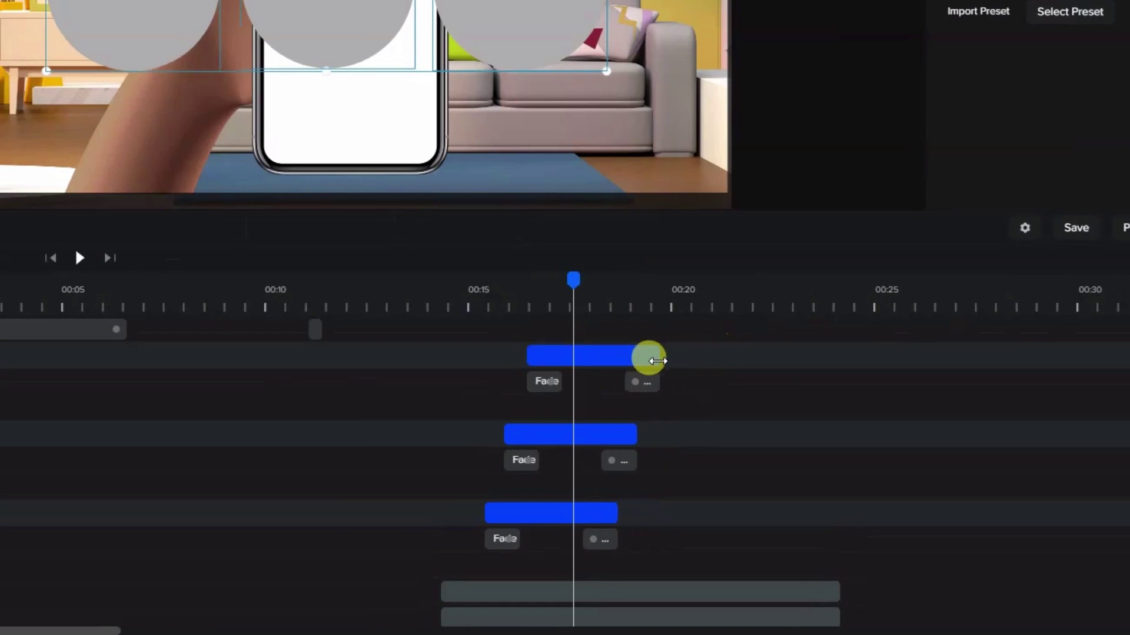
{"action": "left_click_drag", "start_coordinate": [657, 360], "coordinate": [588, 368]}
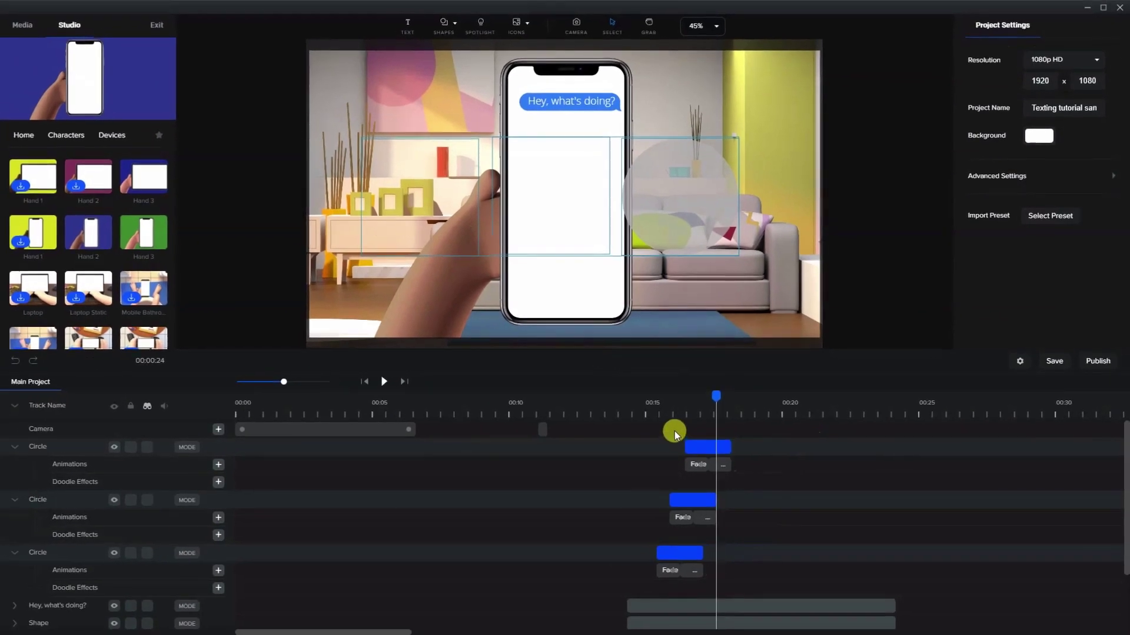
Preview the circle fades from 15 seconds and extend all three Circle clips to about 19–20 seconds
{"action": "left_click", "coordinate": [620, 394]}
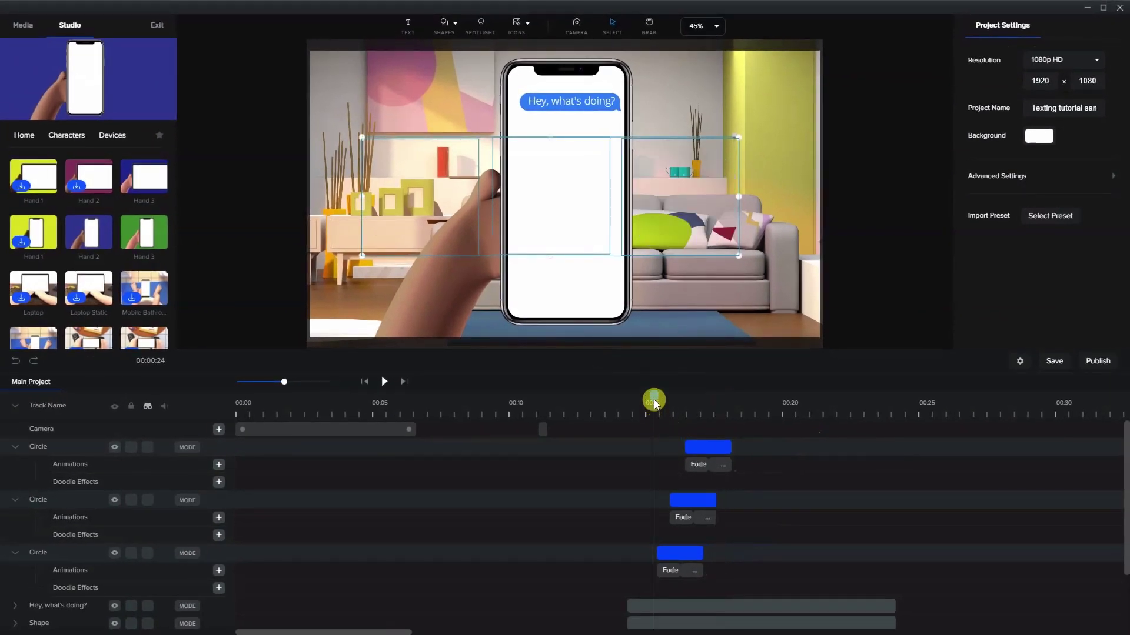
{"action": "left_click_drag", "start_coordinate": [650, 391], "coordinate": [693, 414]}
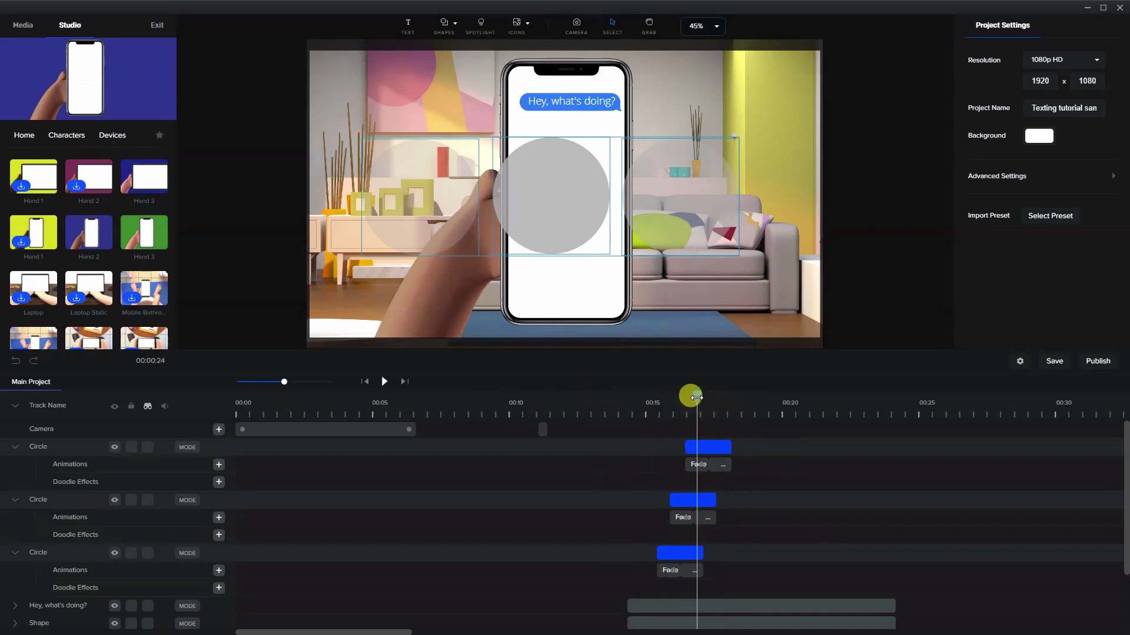
{"action": "mouse_move", "coordinate": [696, 397]}
{"action": "left_mouse_down"}
{"action": "mouse_move", "coordinate": [676, 395]}
{"action": "mouse_move", "coordinate": [716, 394]}
{"action": "mouse_move", "coordinate": [671, 394]}
{"action": "mouse_move", "coordinate": [708, 394]}
{"action": "mouse_move", "coordinate": [671, 396]}
{"action": "mouse_move", "coordinate": [698, 398]}
{"action": "mouse_move", "coordinate": [688, 395]}
{"action": "left_mouse_up"}
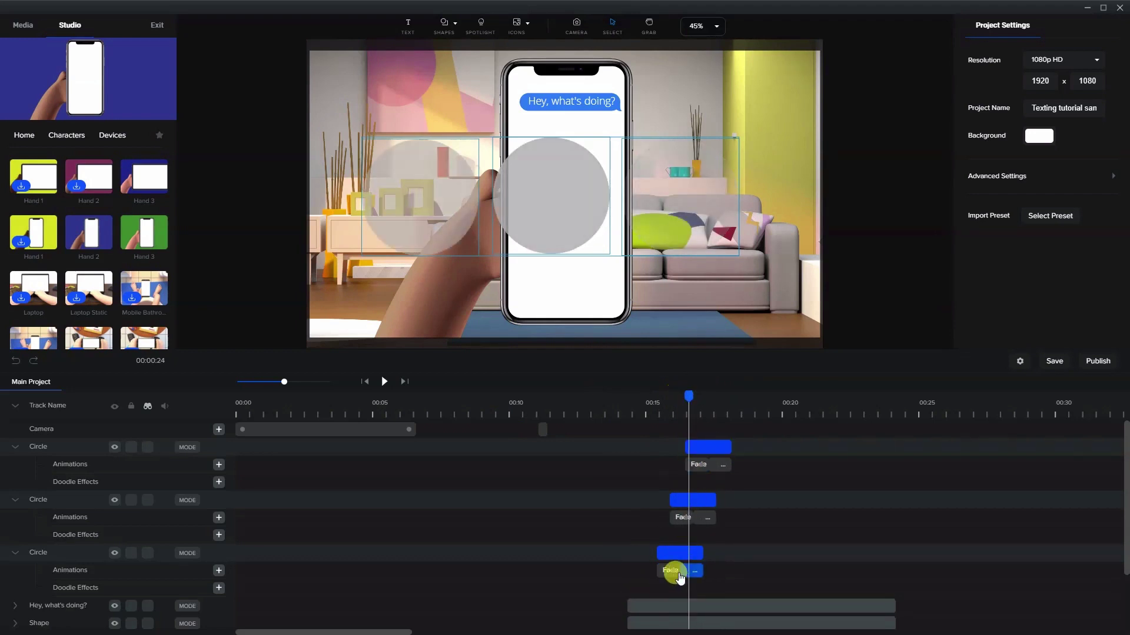
{"action": "left_click_drag", "start_coordinate": [729, 445], "coordinate": [788, 445]}
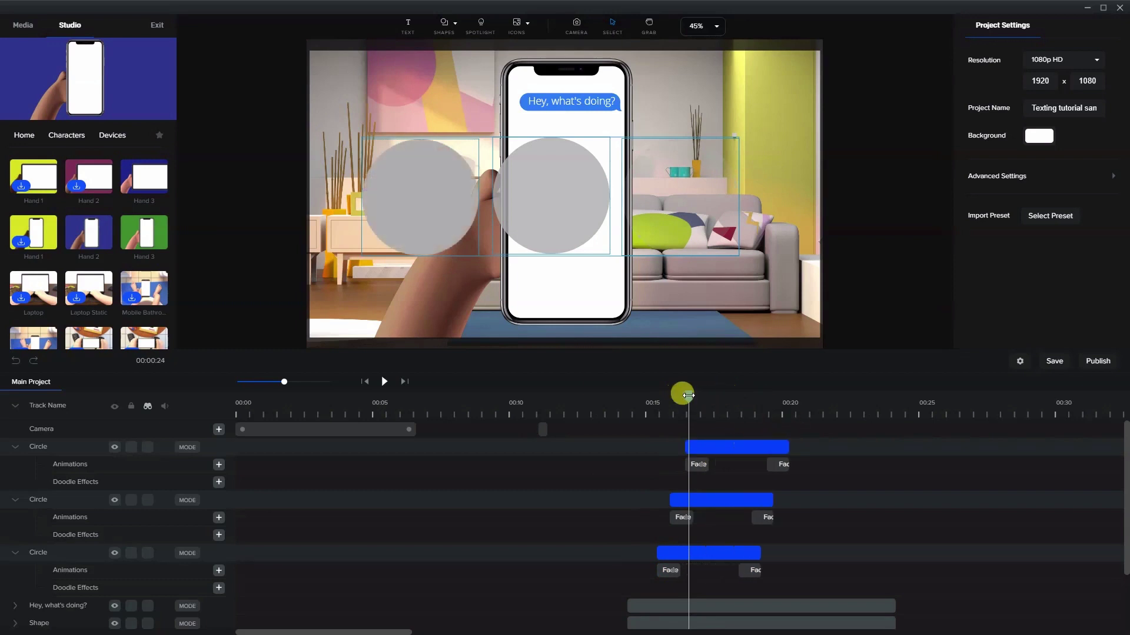
{"action": "left_click_drag", "start_coordinate": [687, 396], "coordinate": [722, 393]}
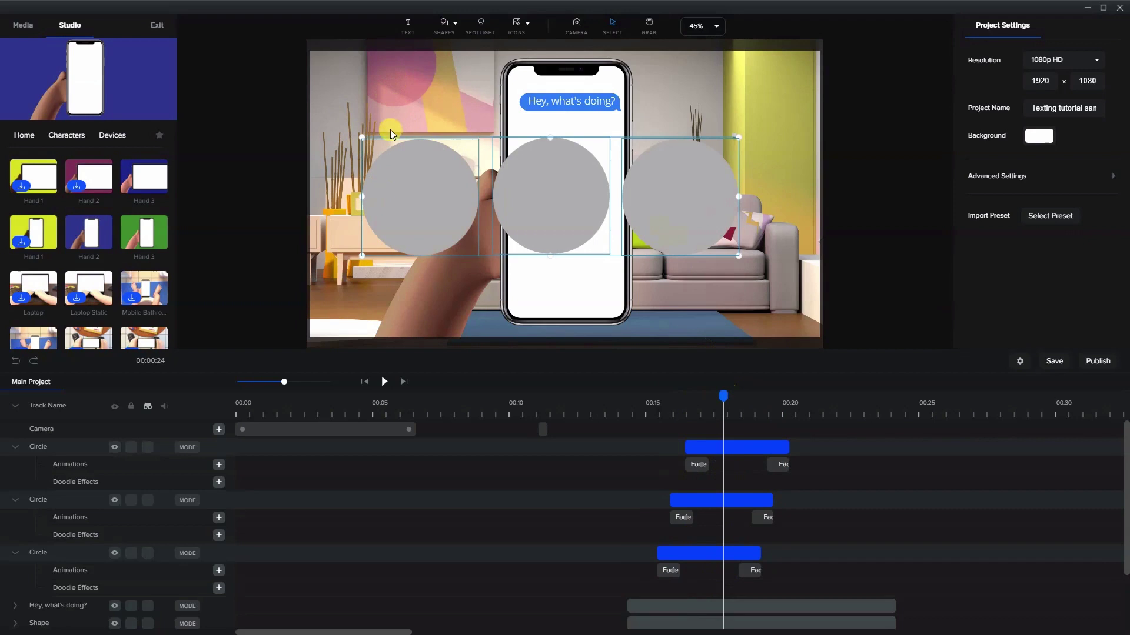
Shrink the circles into small typing dots under the message bubble and trim their clips to about 17 seconds
{"action": "left_click_drag", "start_coordinate": [362, 136], "coordinate": [518, 187]}
{"action": "left_click_drag", "start_coordinate": [738, 254], "coordinate": [559, 204]}
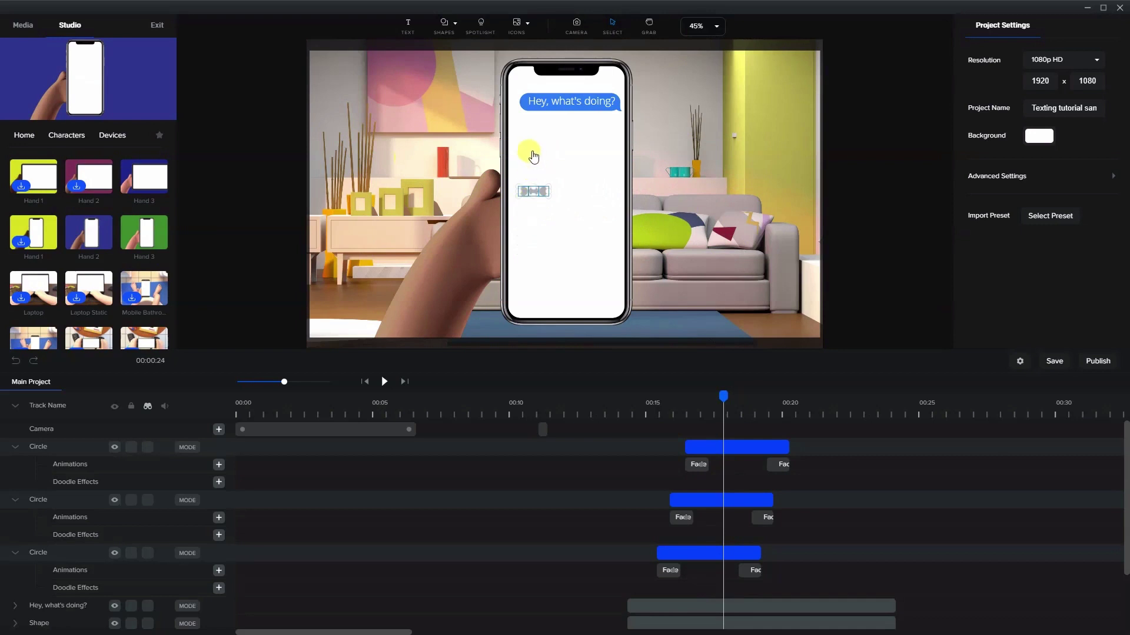
{"action": "scroll", "coordinate": [533, 156], "scroll_direction": "up", "scroll_amount": 5}
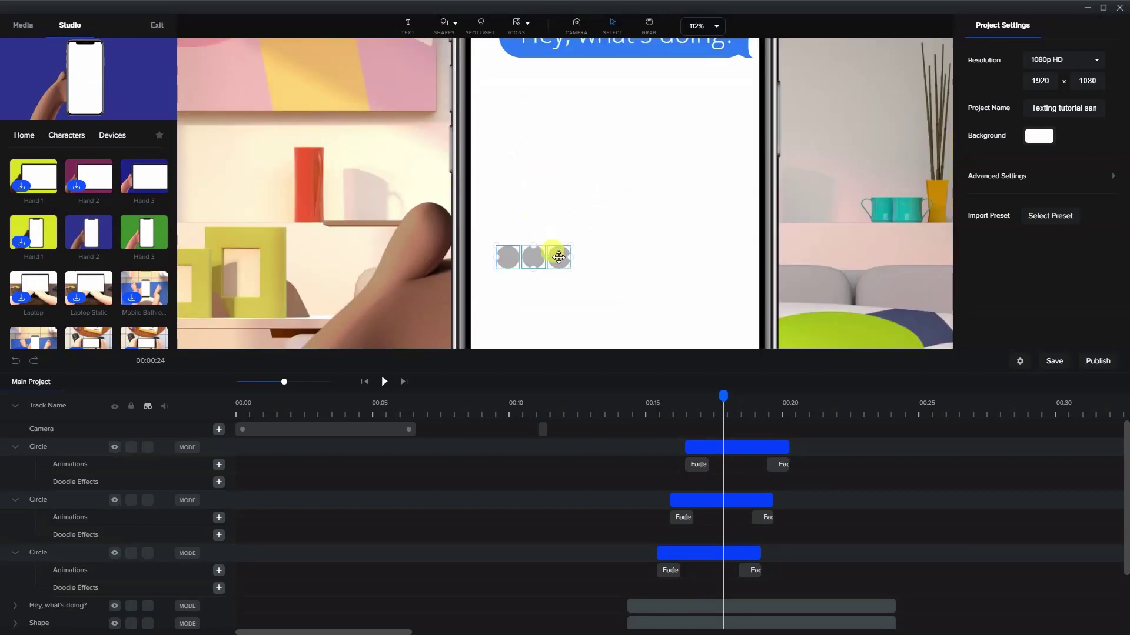
{"action": "left_click_drag", "start_coordinate": [559, 257], "coordinate": [552, 107]}
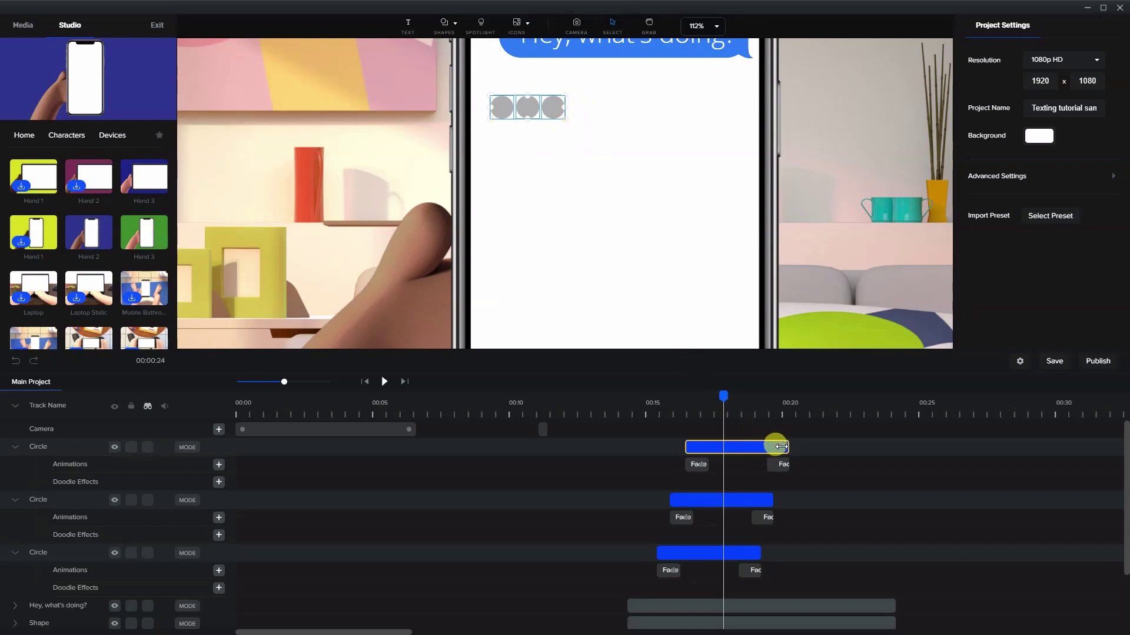
{"action": "left_click_drag", "start_coordinate": [781, 448], "coordinate": [728, 448]}
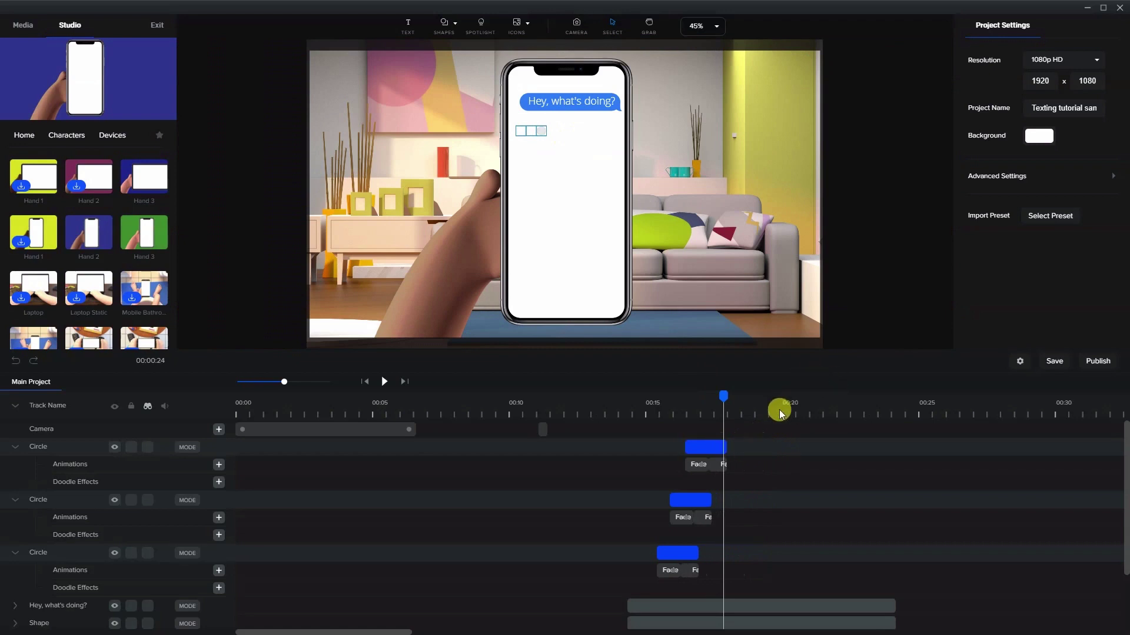
{"action": "left_click_drag", "start_coordinate": [723, 395], "coordinate": [651, 396]}
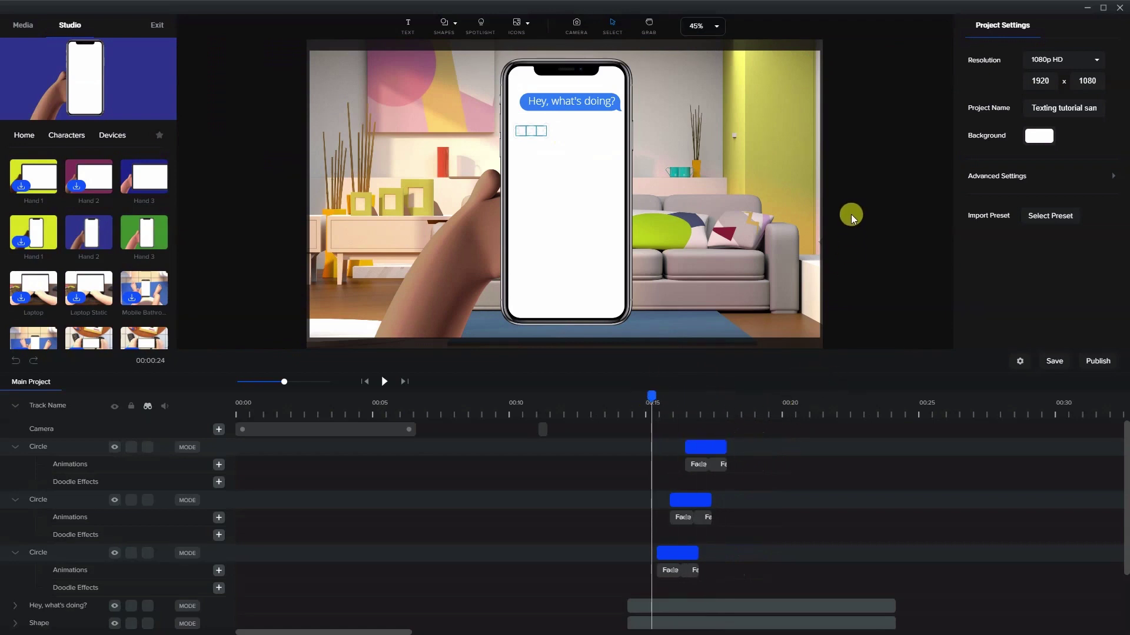
{"action": "left_click", "coordinate": [841, 236]}
{"action": "left_click", "coordinate": [384, 381]}
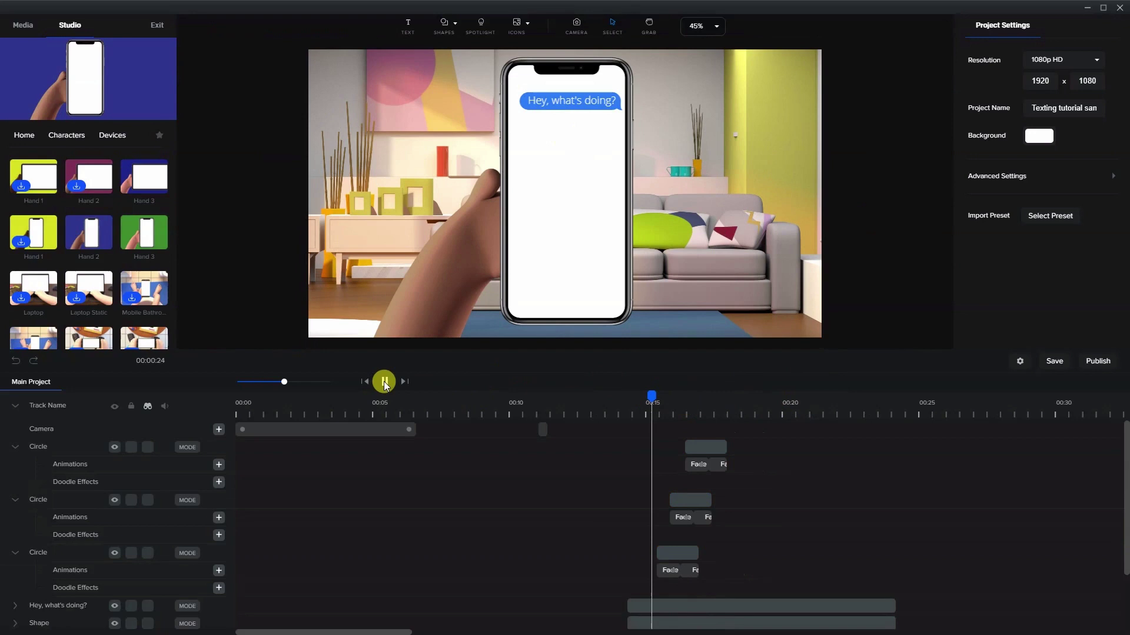
{"action": "left_click", "coordinate": [384, 381]}
{"action": "scroll", "coordinate": [606, 596], "scroll_direction": "down", "scroll_amount": 3}
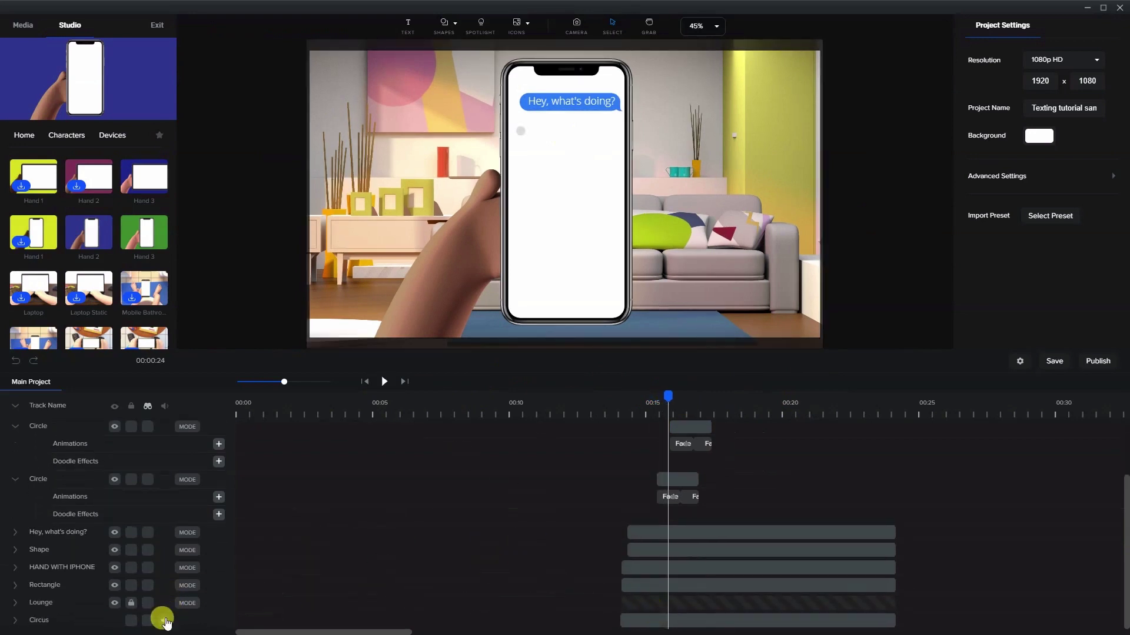
{"action": "left_click", "coordinate": [164, 621]}
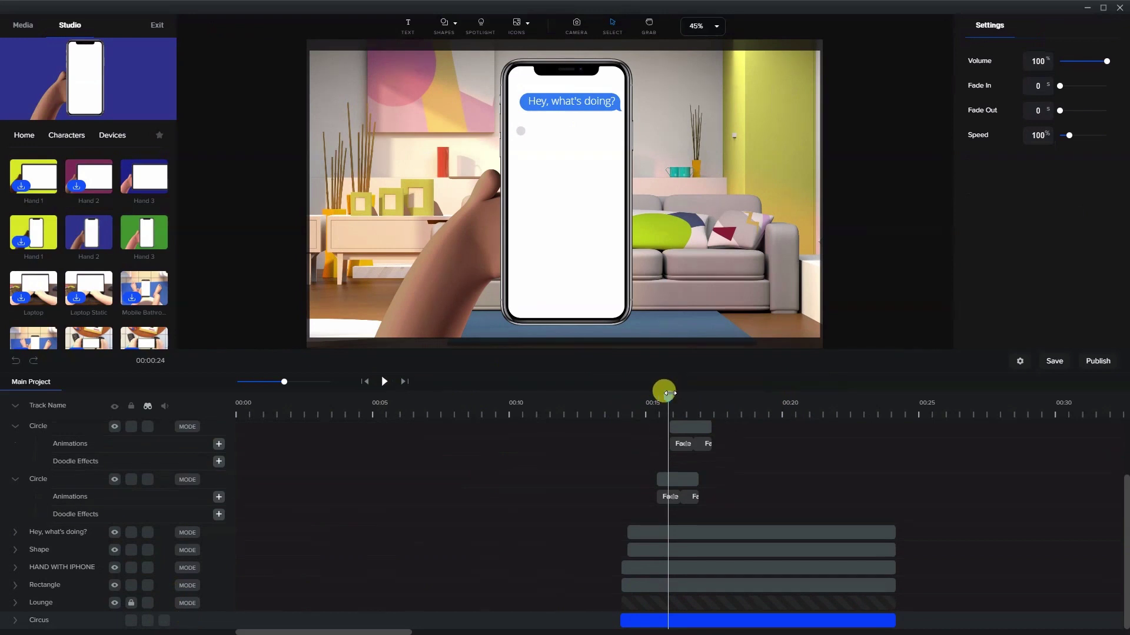
{"action": "left_click_drag", "start_coordinate": [668, 392], "coordinate": [653, 394]}
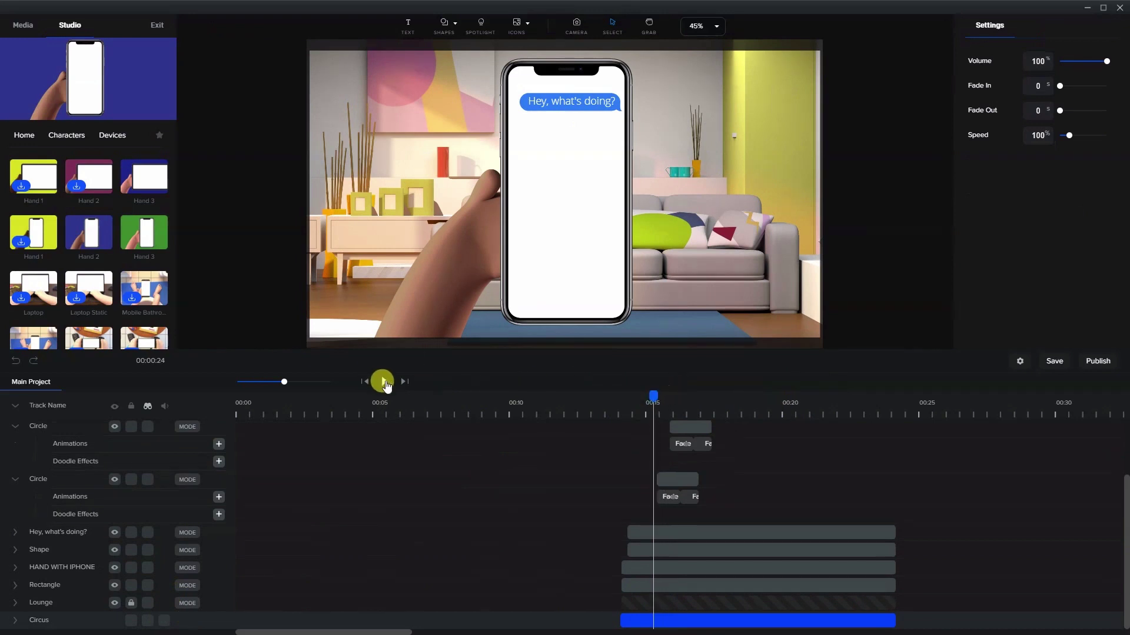
{"action": "left_click", "coordinate": [384, 383]}
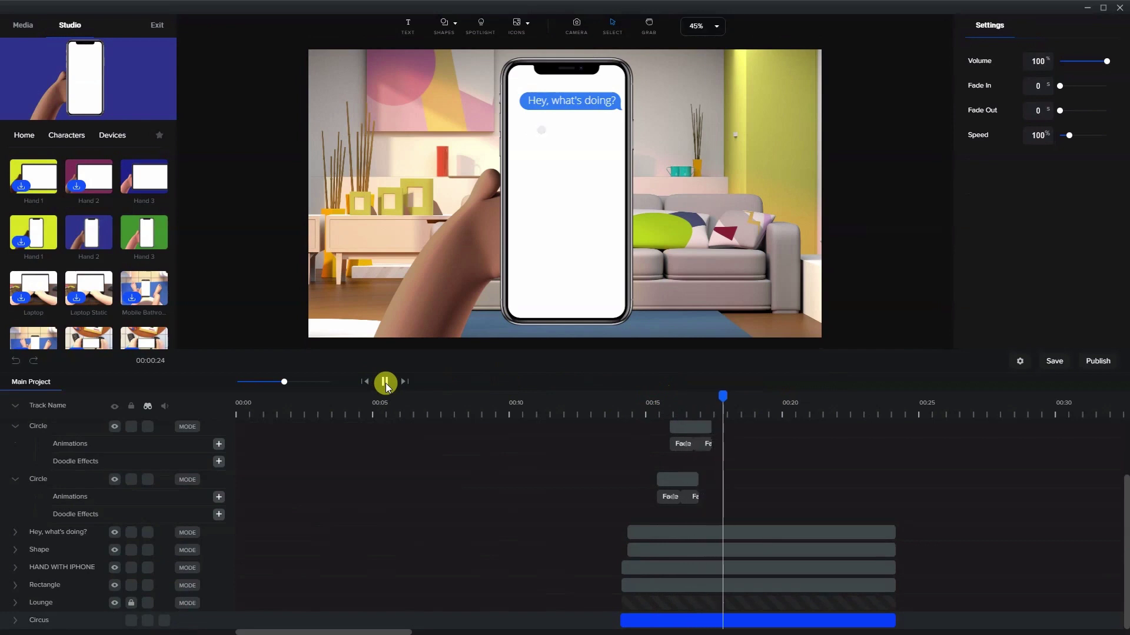
{"action": "left_click", "coordinate": [386, 383]}
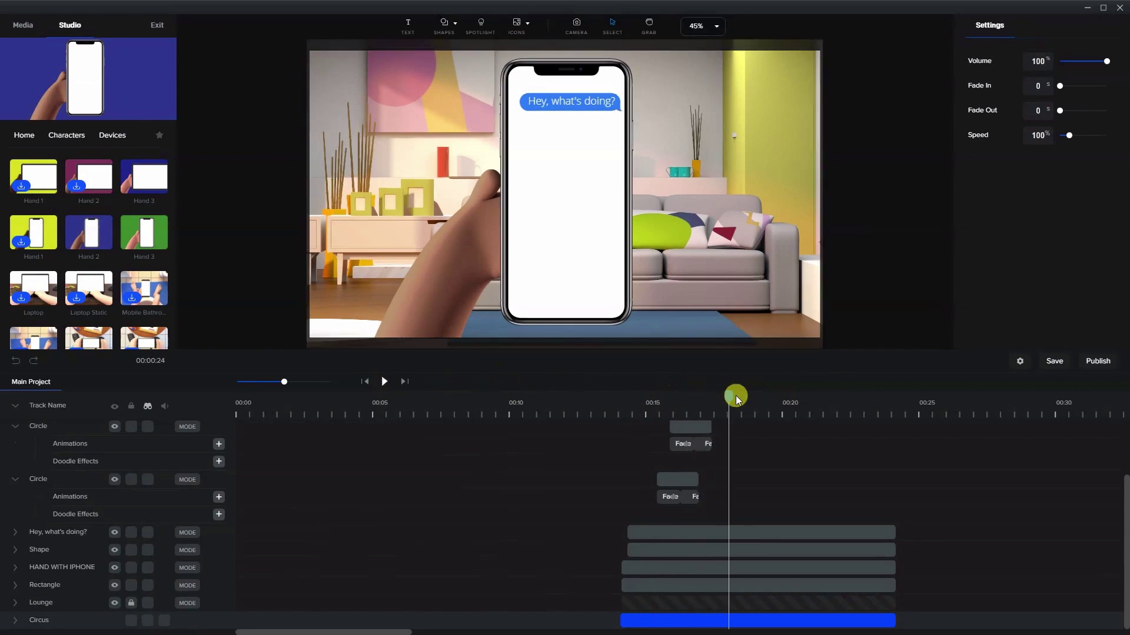
{"action": "left_click", "coordinate": [677, 478]}
{"action": "scroll", "coordinate": [688, 480], "scroll_direction": "up", "scroll_amount": 1}
{"action": "scroll", "coordinate": [688, 480], "scroll_direction": "up", "scroll_amount": 1}
{"action": "left_click", "coordinate": [688, 481]}
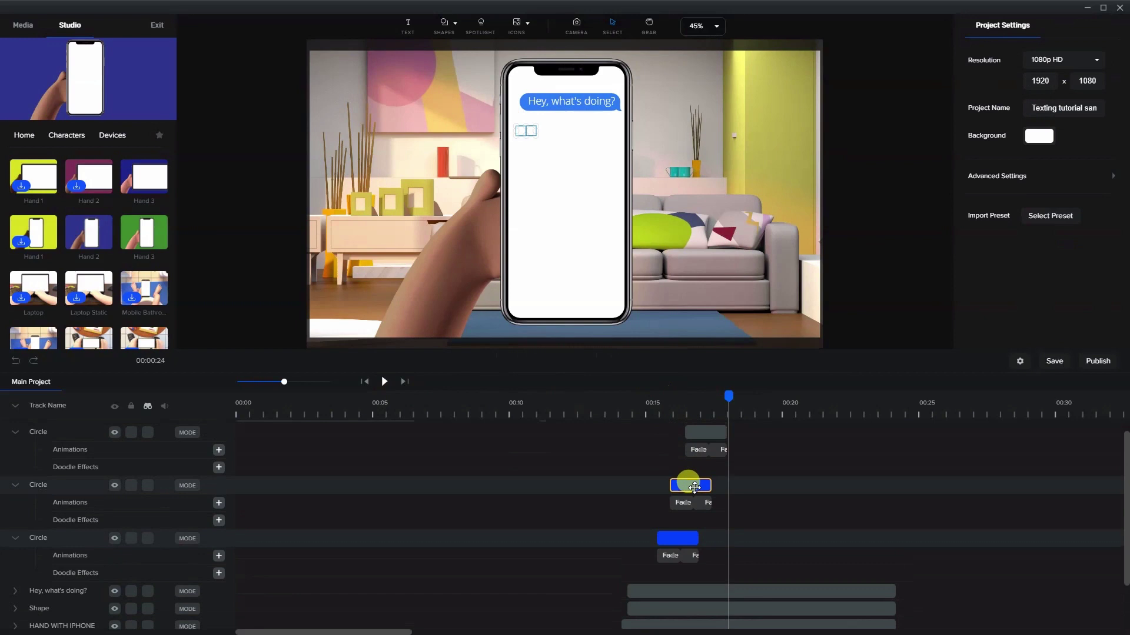
Group the three Circle clips into a New Group track and scrub from 00:17 to verify the dots animate
{"action": "left_click", "coordinate": [709, 432]}
{"action": "right_click", "coordinate": [708, 433]}
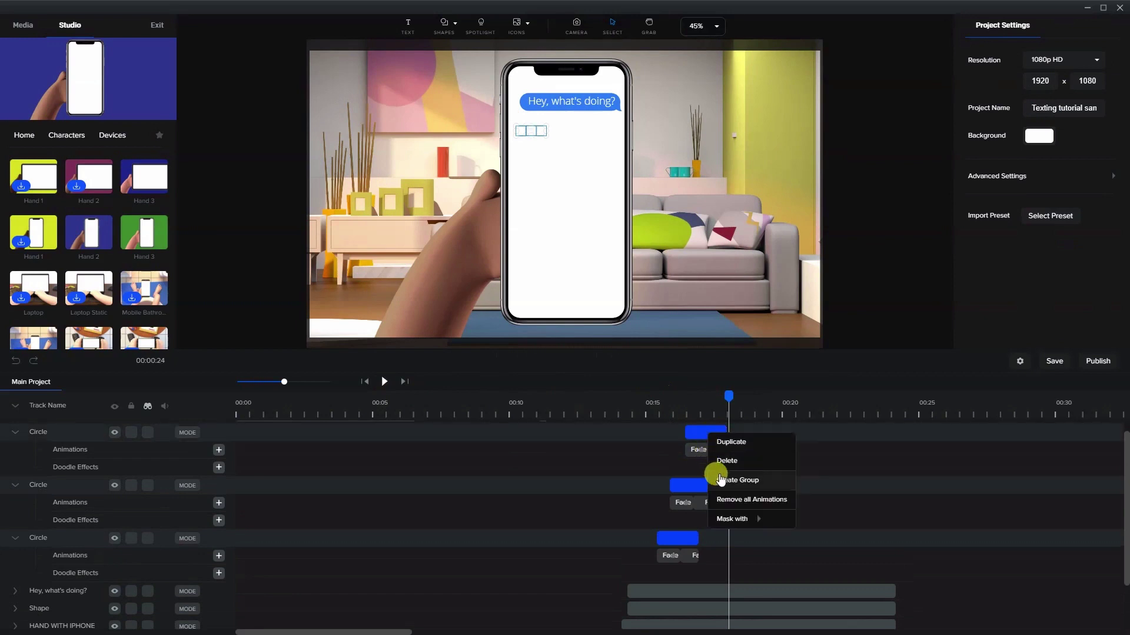
{"action": "left_click", "coordinate": [719, 475]}
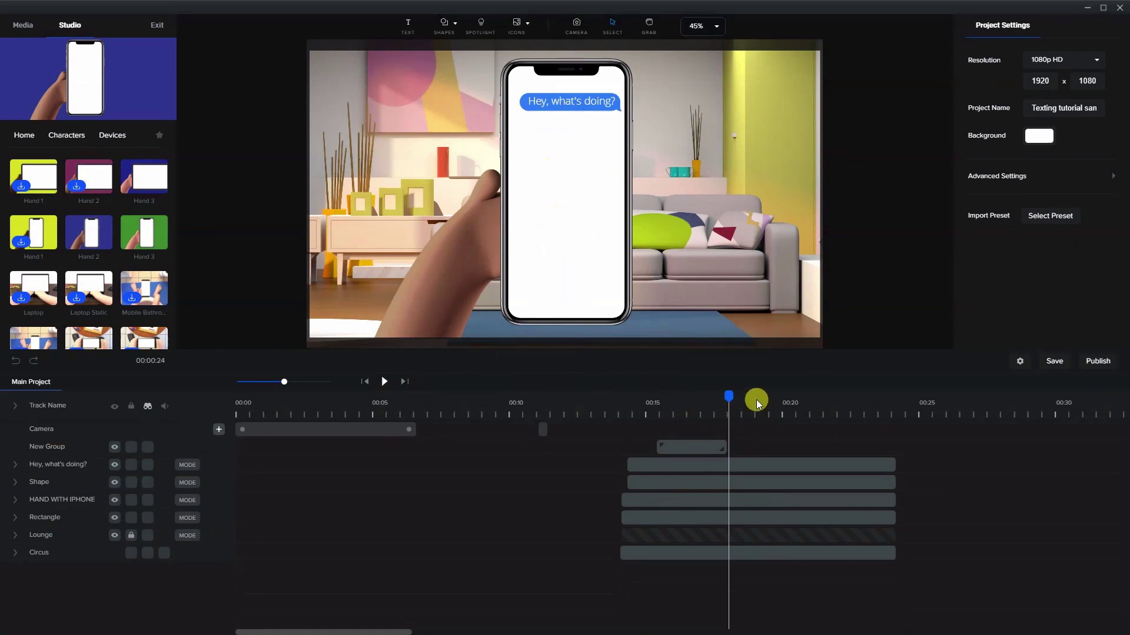
{"action": "left_click_drag", "start_coordinate": [727, 396], "coordinate": [676, 398]}
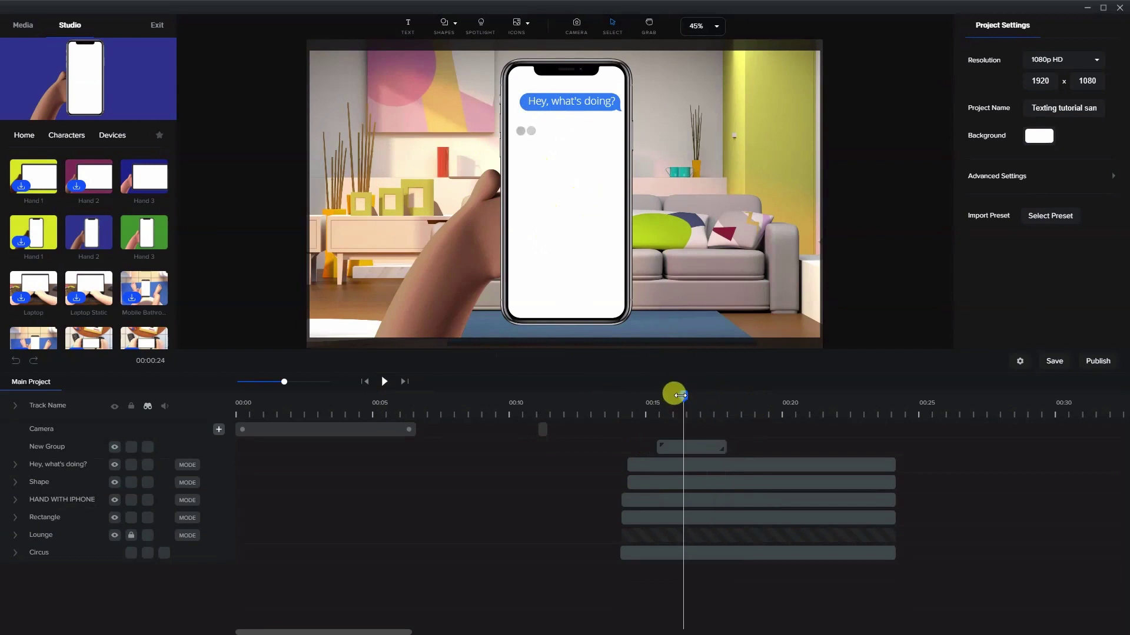
{"action": "left_click_drag", "start_coordinate": [680, 396], "coordinate": [696, 414]}
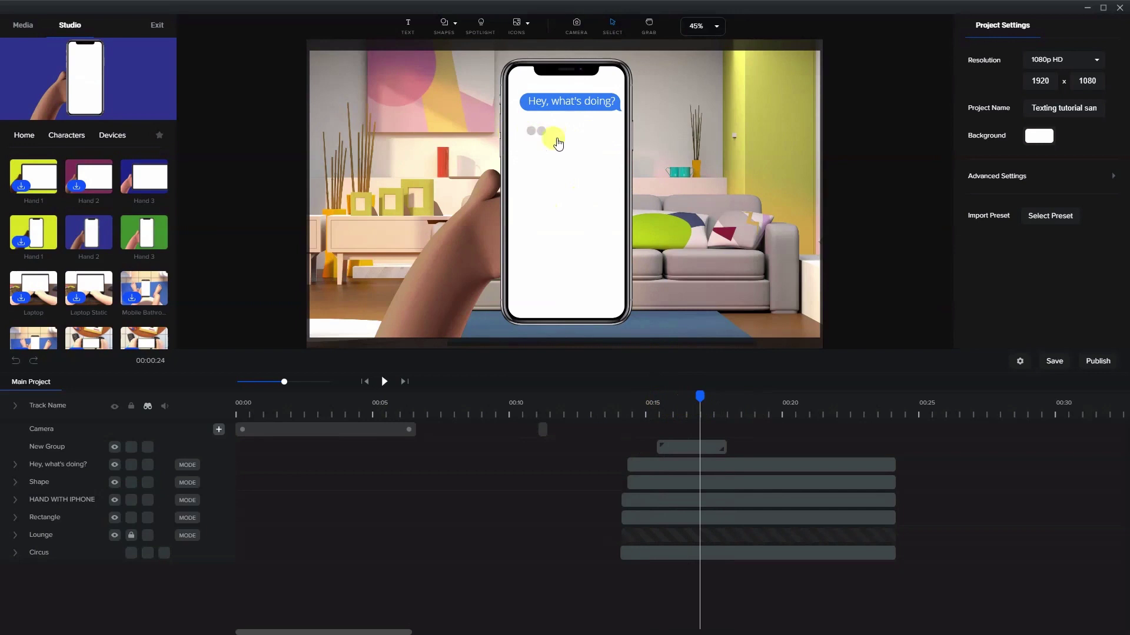
{"action": "left_click_drag", "start_coordinate": [698, 397], "coordinate": [717, 417]}
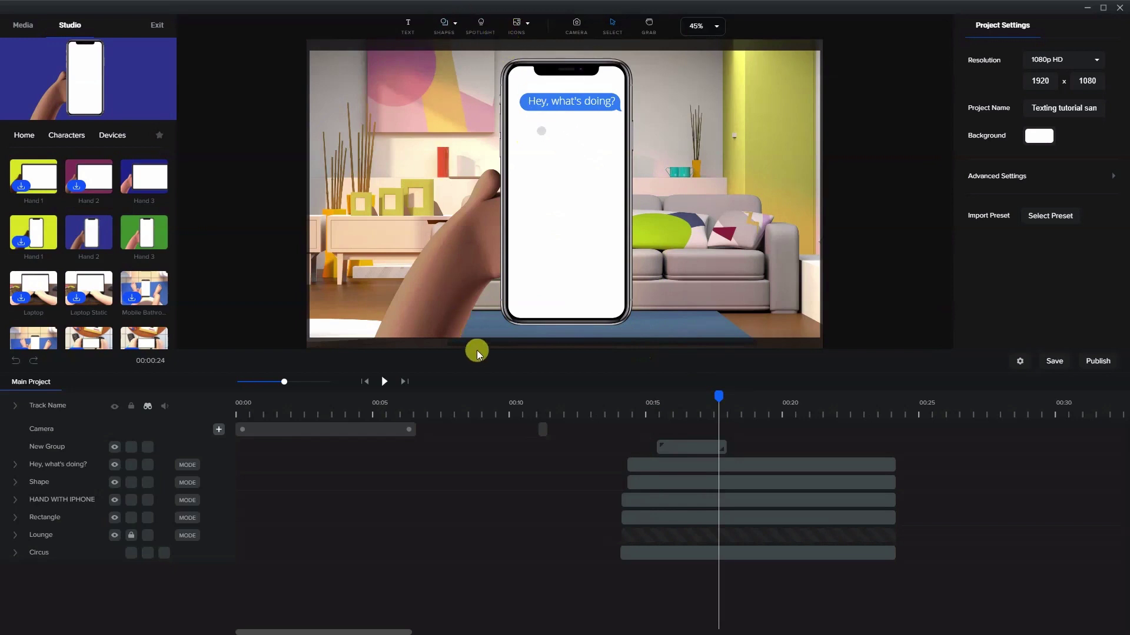
Enlarge the preview canvas and add the white speech-bubble shape from the Shapes library
{"action": "left_click_drag", "start_coordinate": [476, 353], "coordinate": [475, 401]}
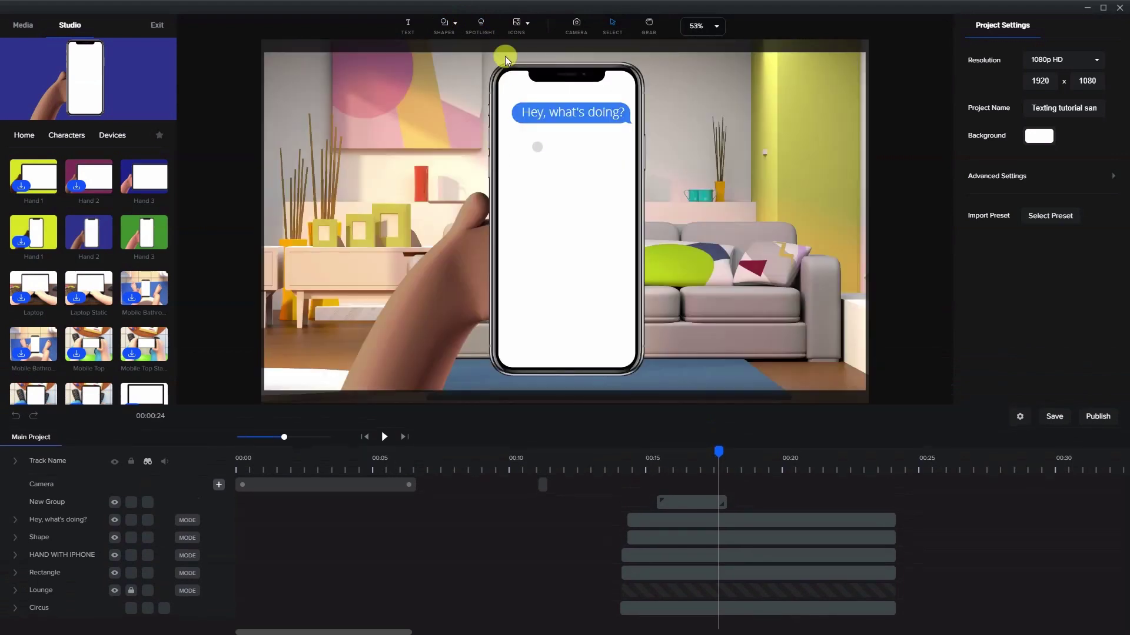
{"action": "left_click", "coordinate": [435, 21]}
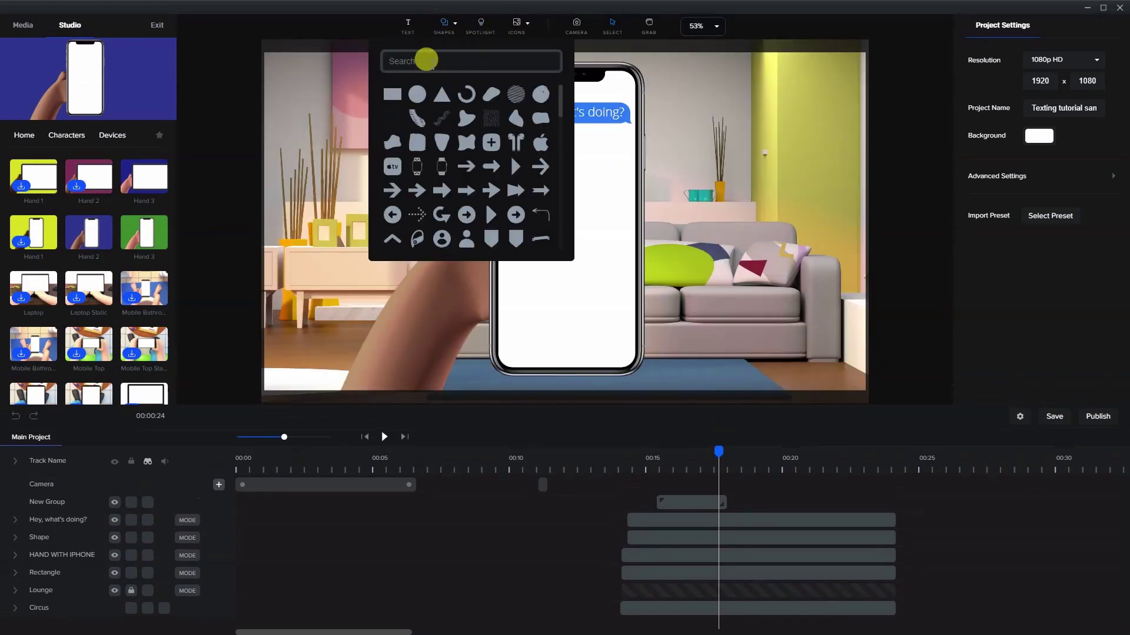
{"action": "scroll", "coordinate": [478, 185], "scroll_direction": "down", "scroll_amount": 4}
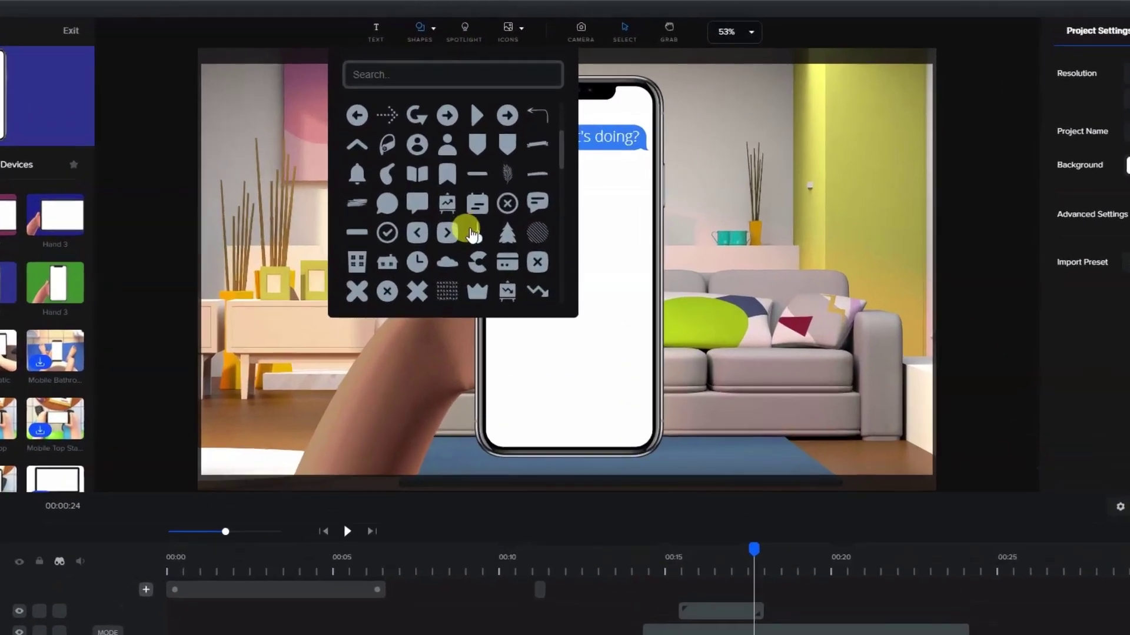
{"action": "scroll", "coordinate": [472, 234], "scroll_direction": "down", "scroll_amount": 5}
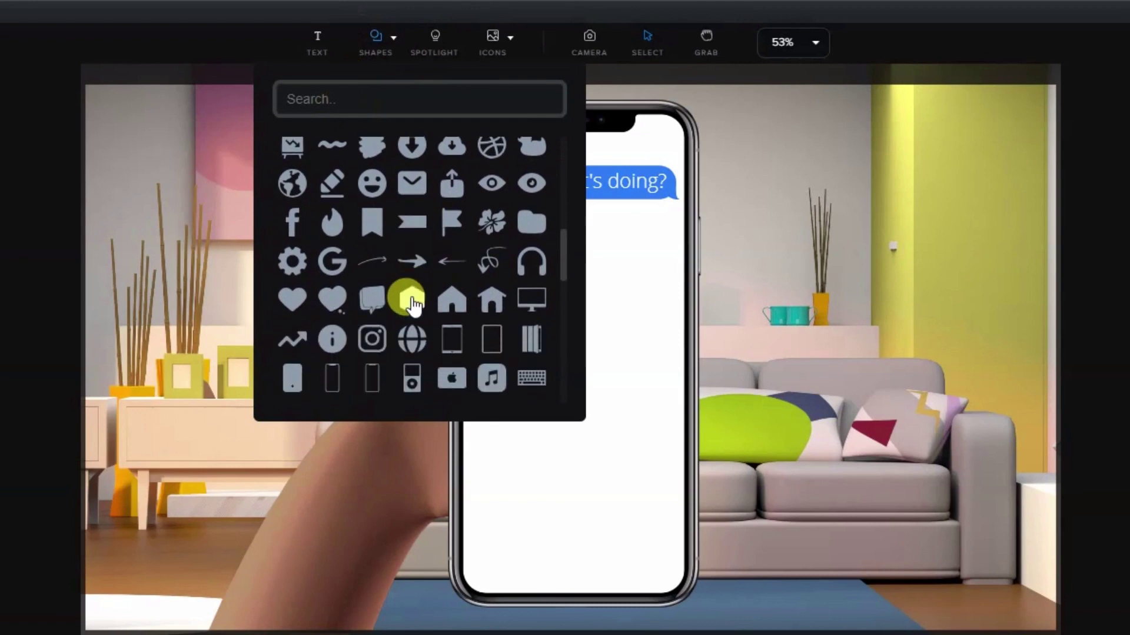
{"action": "scroll", "coordinate": [413, 304], "scroll_direction": "down", "scroll_amount": 2}
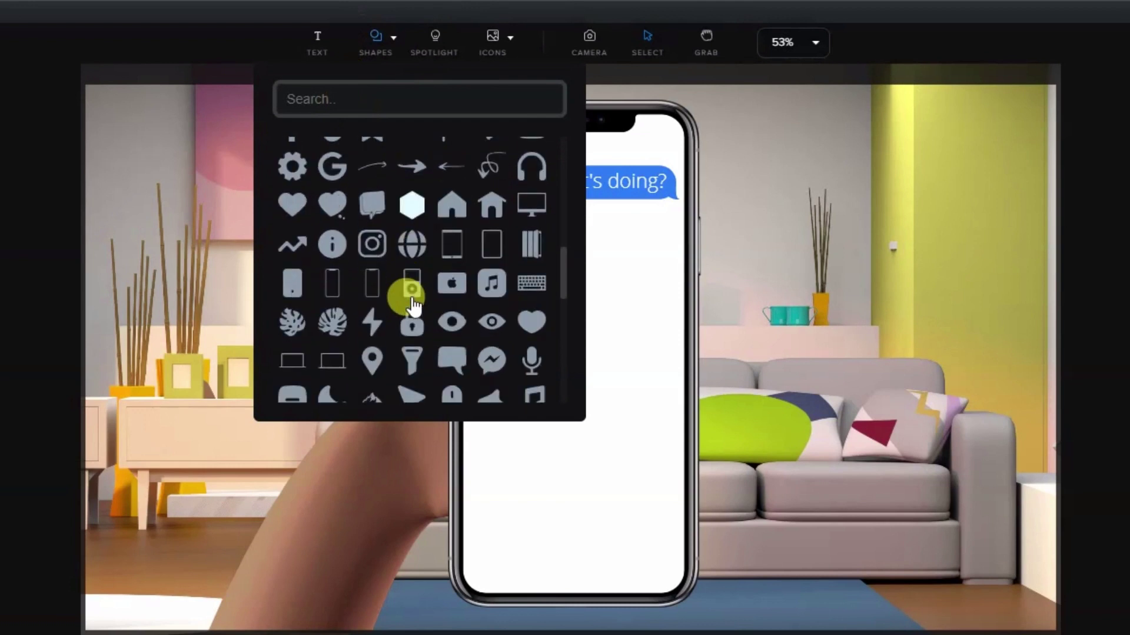
{"action": "scroll", "coordinate": [414, 304], "scroll_direction": "down", "scroll_amount": 2}
{"action": "scroll", "coordinate": [413, 304], "scroll_direction": "down", "scroll_amount": 4}
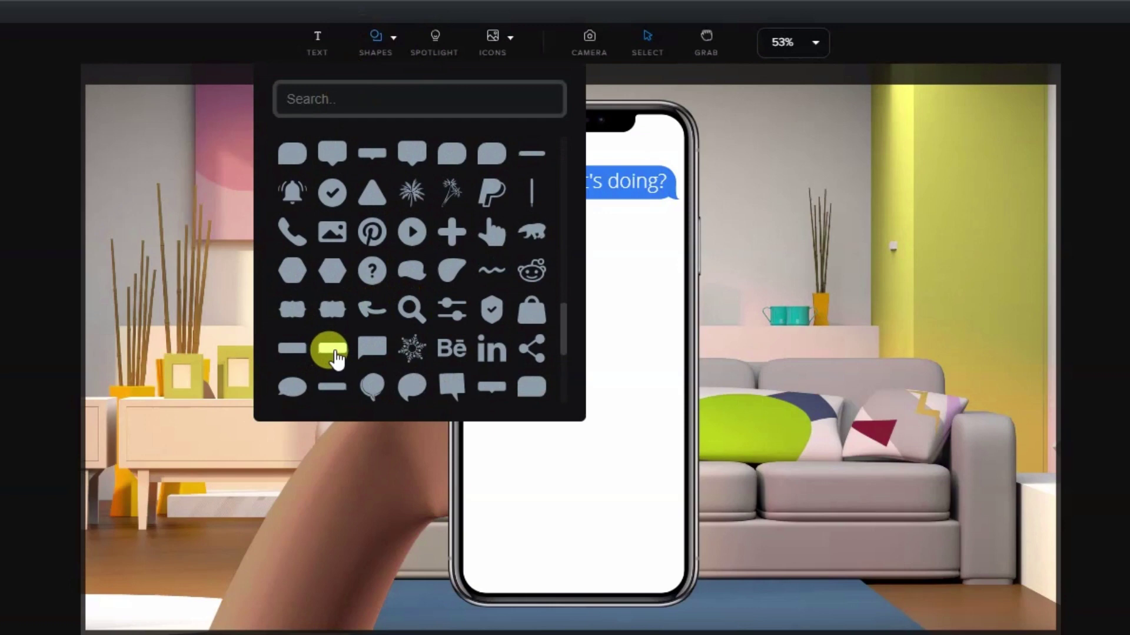
{"action": "left_click", "coordinate": [337, 357]}
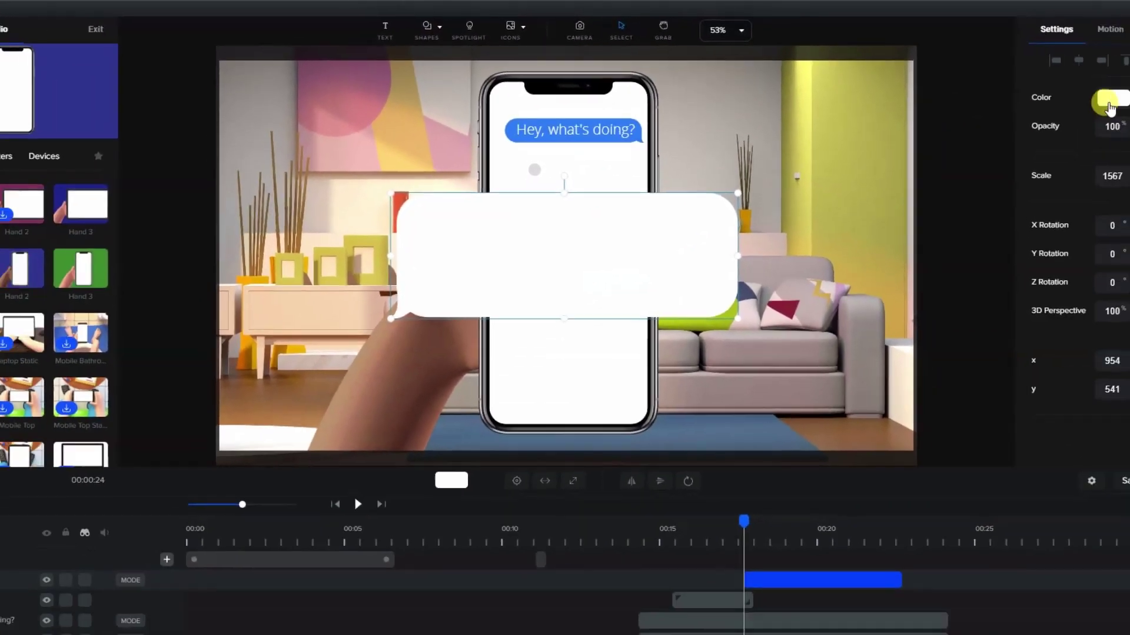
Colour the speech bubble grey, scale it to 592 under the first message, and extend its clip to match
{"action": "left_click", "coordinate": [1110, 99]}
{"action": "mouse_move", "coordinate": [981, 102]}
{"action": "left_mouse_down"}
{"action": "mouse_move", "coordinate": [959, 107]}
{"action": "mouse_move", "coordinate": [961, 93]}
{"action": "mouse_move", "coordinate": [969, 99]}
{"action": "left_mouse_up"}
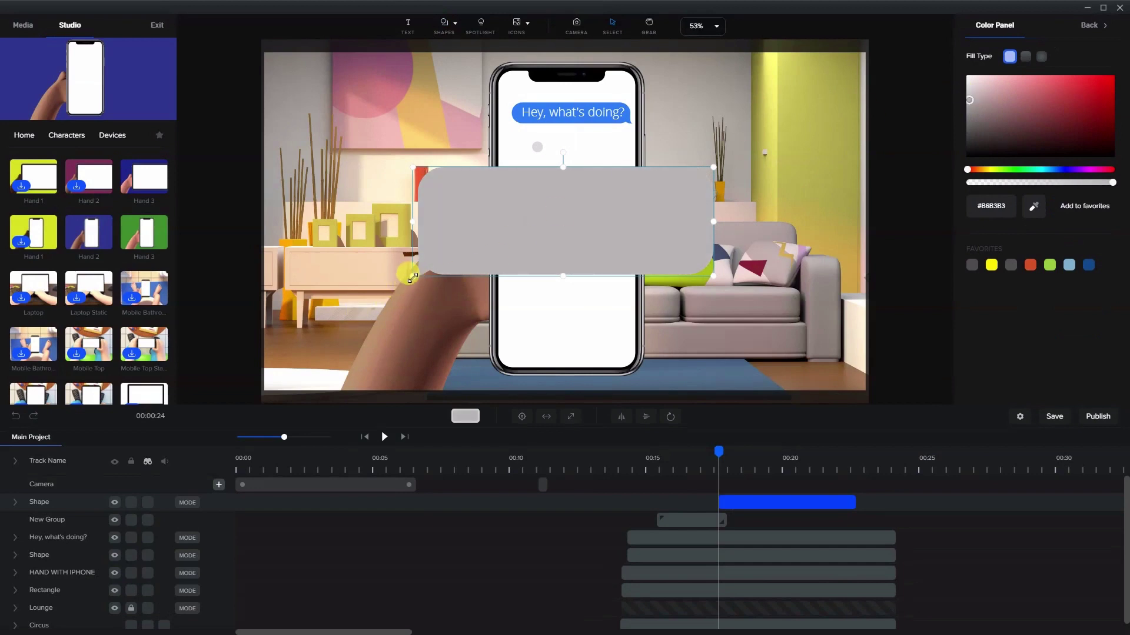
{"action": "left_click_drag", "start_coordinate": [412, 277], "coordinate": [504, 241]}
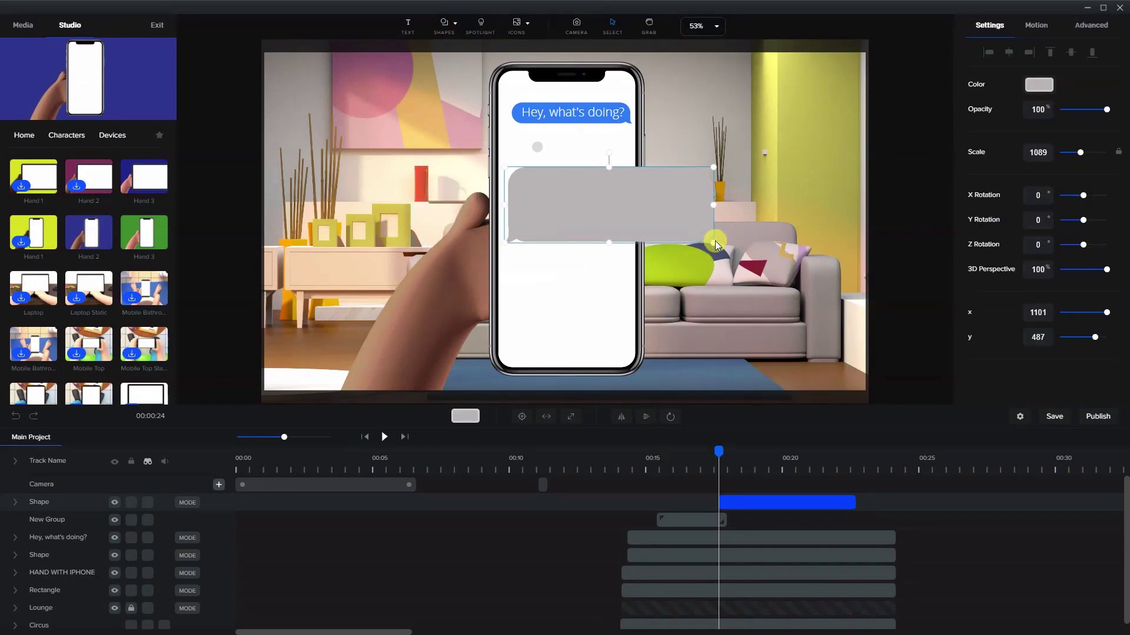
{"action": "left_click_drag", "start_coordinate": [715, 241], "coordinate": [622, 202]}
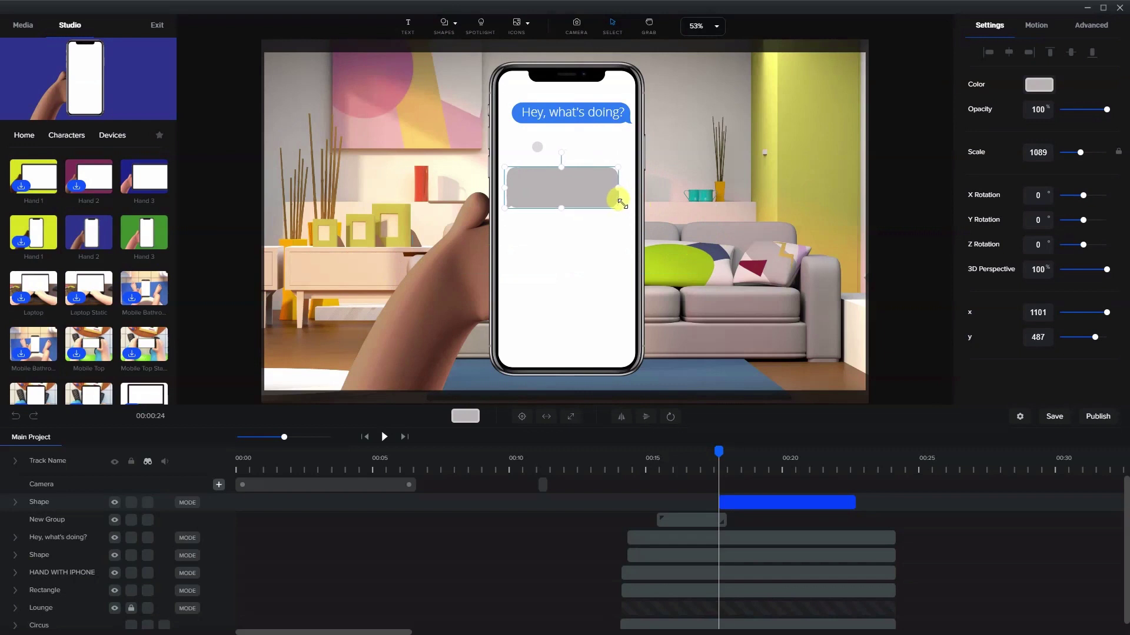
{"action": "left_click_drag", "start_coordinate": [550, 194], "coordinate": [547, 166]}
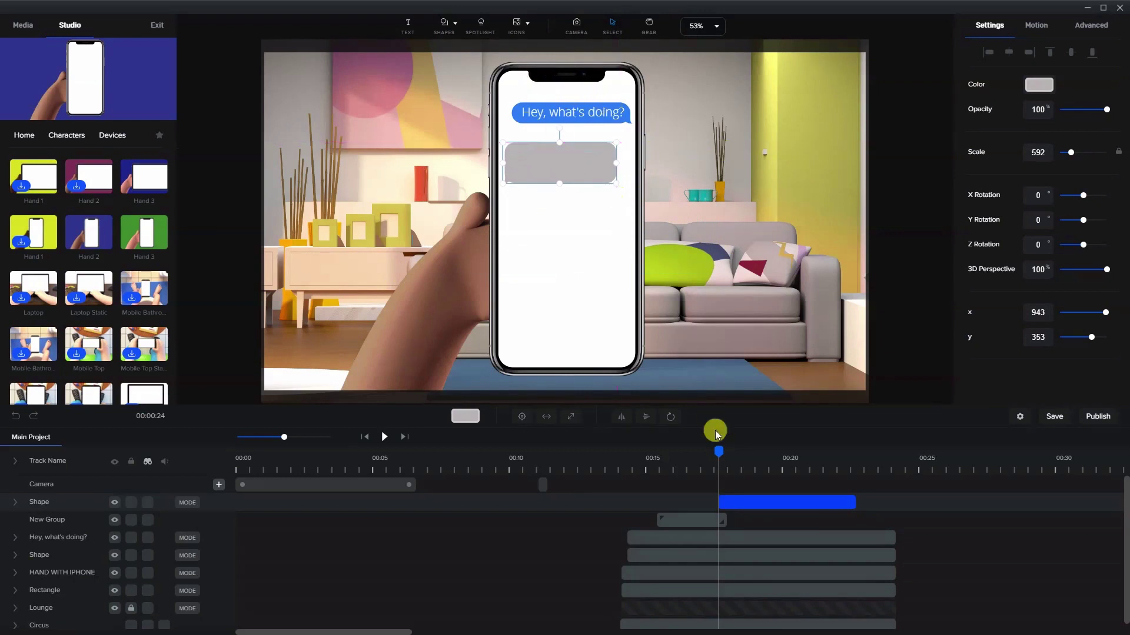
{"action": "left_click", "coordinate": [764, 504]}
{"action": "left_click_drag", "start_coordinate": [853, 501], "coordinate": [894, 501]}
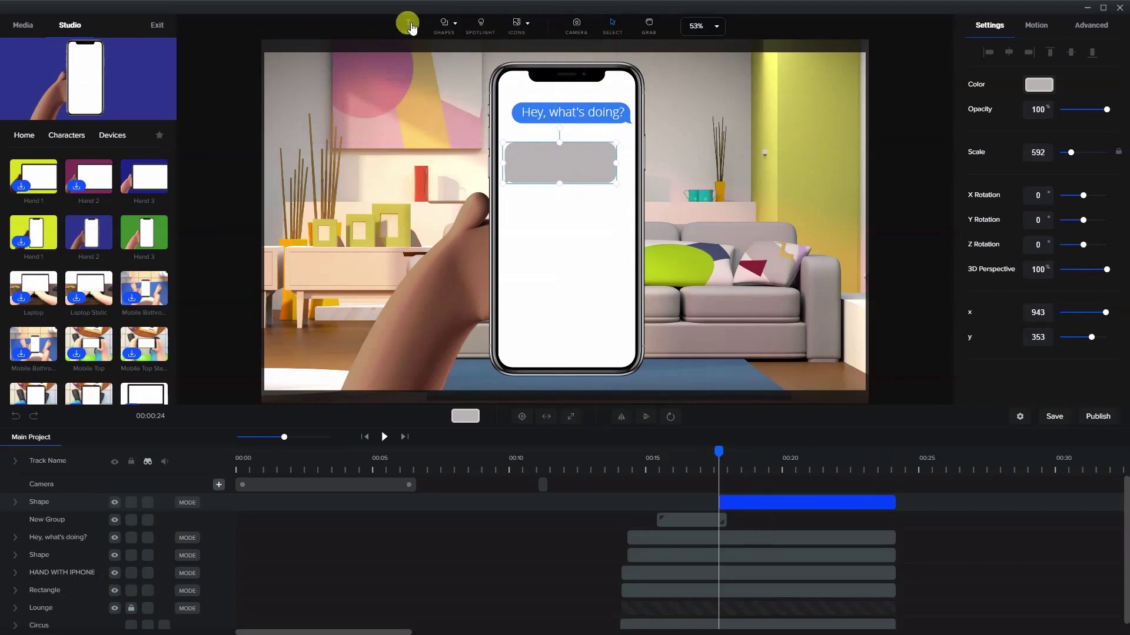
Add a new text object, extend its clip to match the others, and move it onto the wall
{"action": "left_click", "coordinate": [423, 46]}
{"action": "left_click_drag", "start_coordinate": [855, 501], "coordinate": [895, 502]}
{"action": "left_click", "coordinate": [562, 215]}
{"action": "left_click_drag", "start_coordinate": [552, 227], "coordinate": [732, 167]}
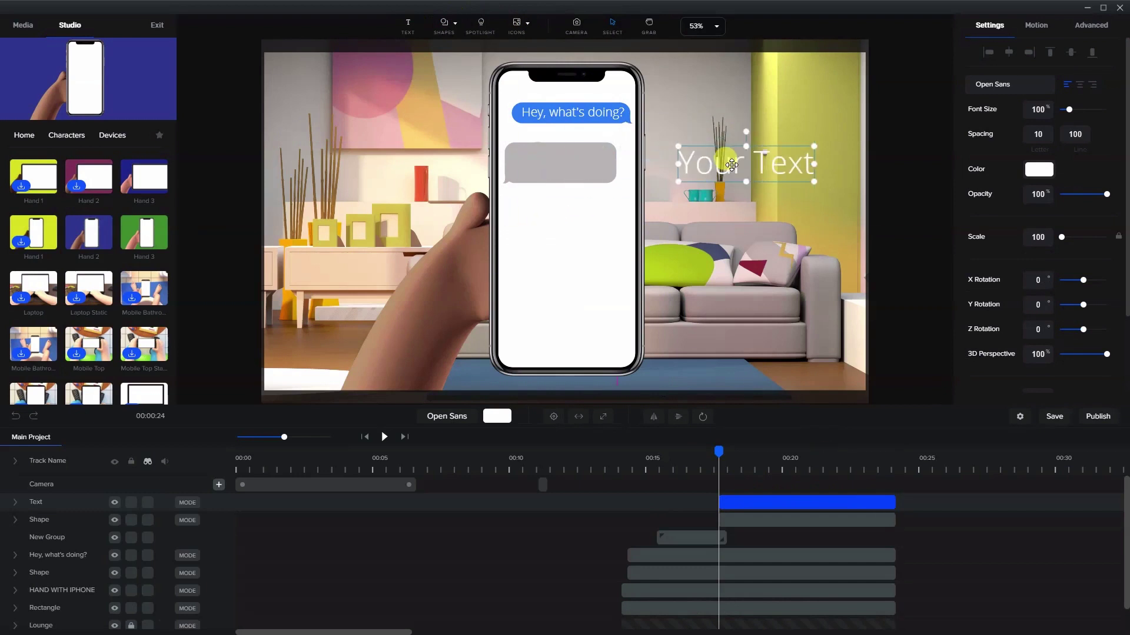
Replace the placeholder with the reply 'Nothing much. Want to go play basketball?' on two lines
{"action": "double_click", "coordinate": [732, 166]}
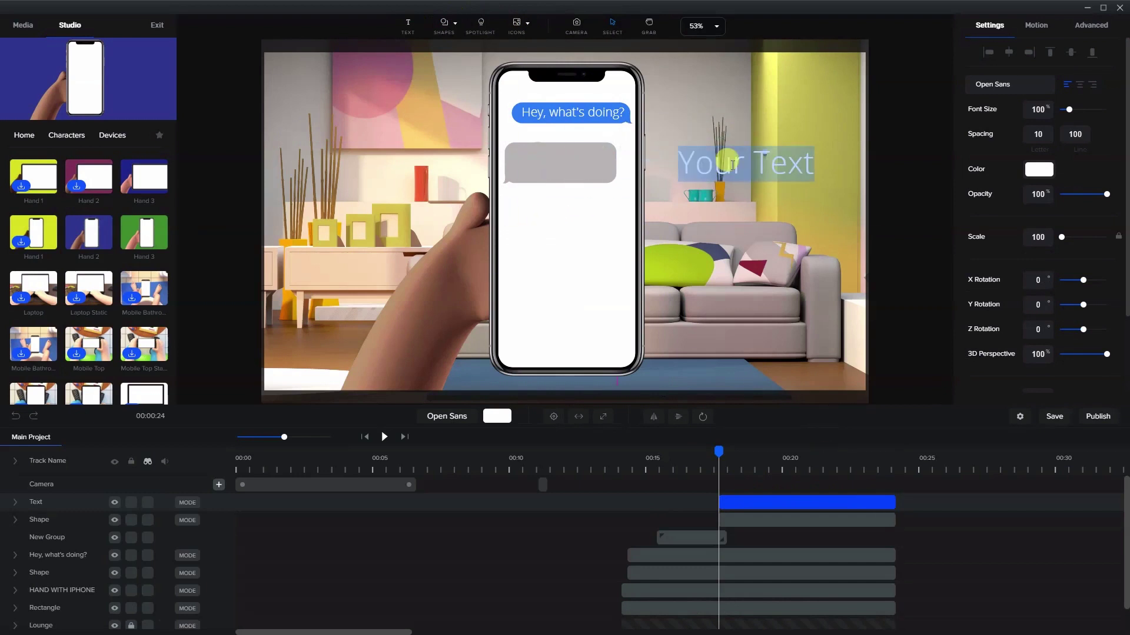
{"action": "type", "text": "Nothing"}
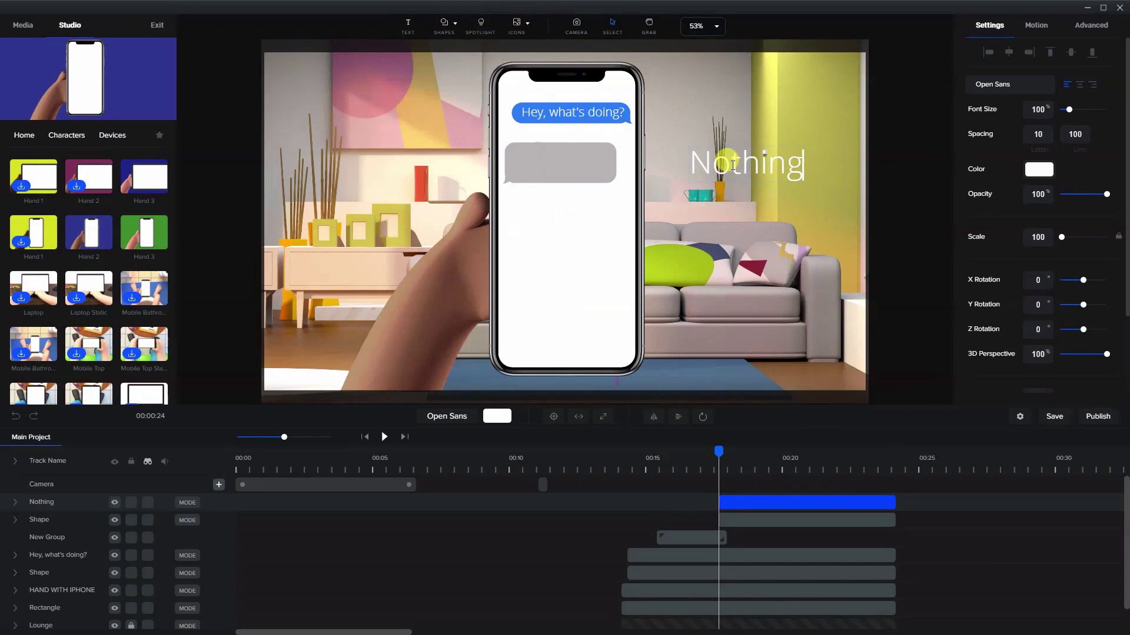
{"action": "type", "text": " much. "}
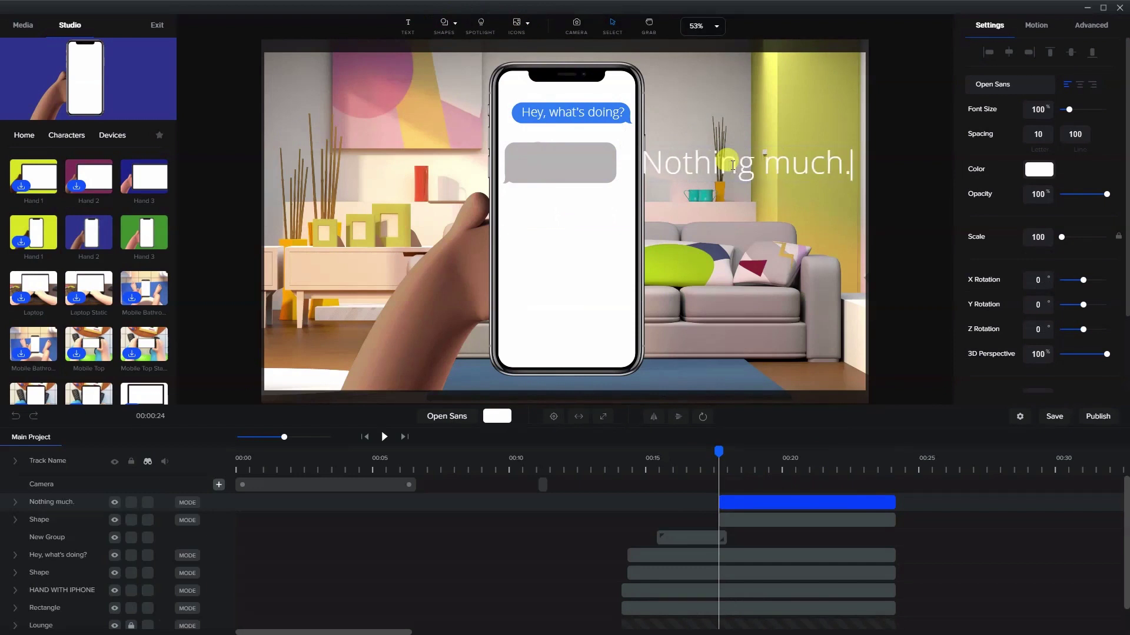
{"action": "type", "text": "Want"}
{"action": "key", "text": "Return"}
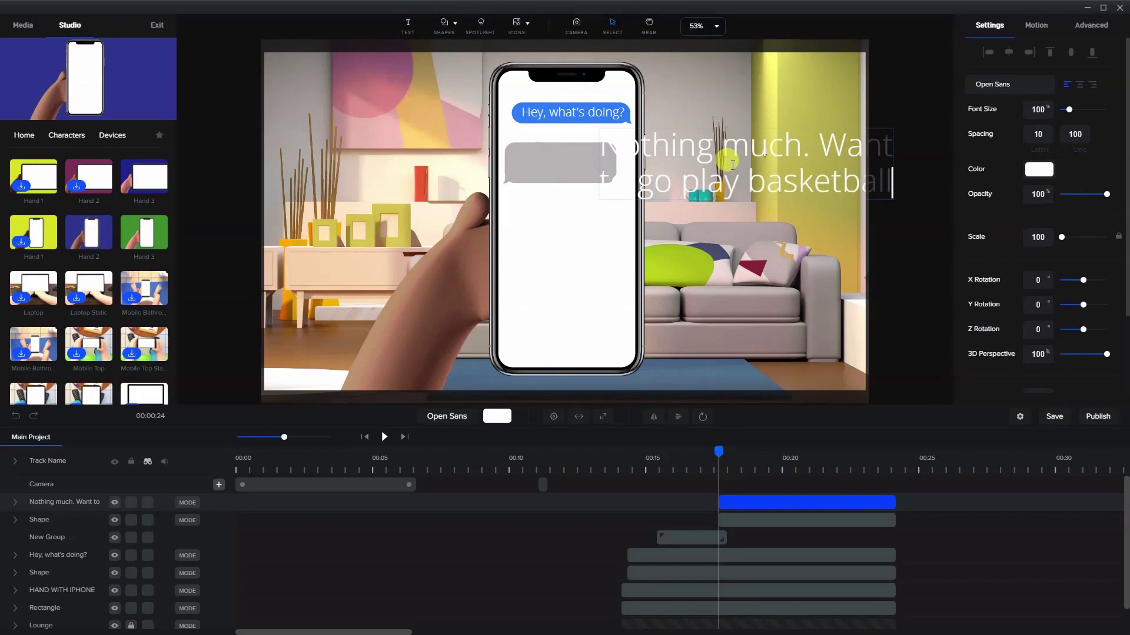
{"action": "type", "text": "?"}
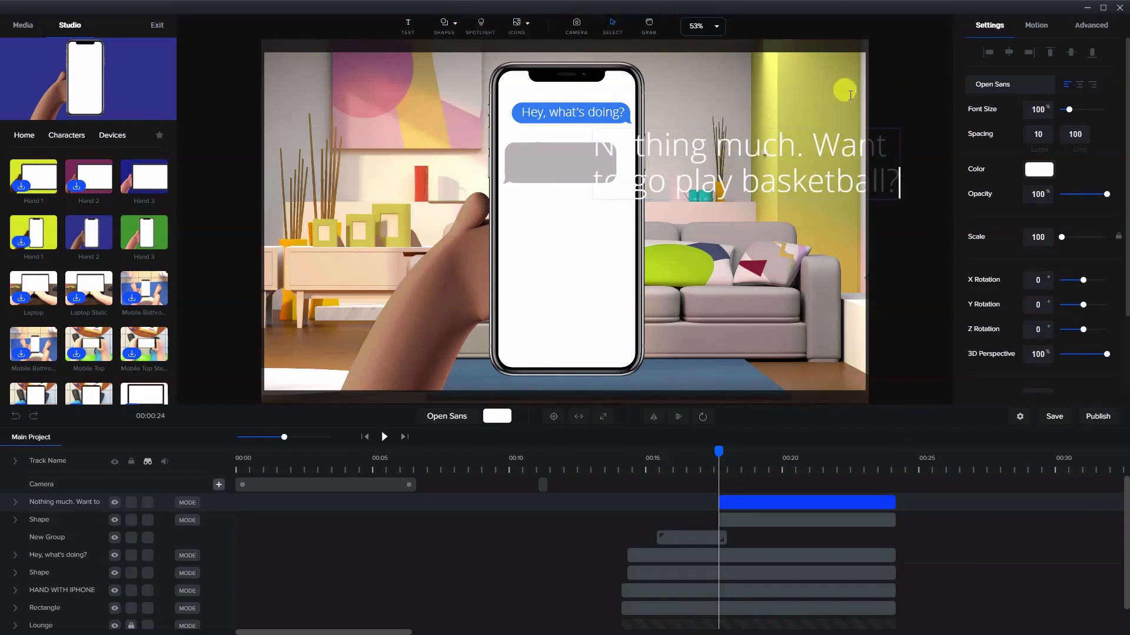
{"action": "left_click", "coordinate": [910, 115]}
Make the reply text black and scale it to 33 so it fits the grey bubble
{"action": "left_click", "coordinate": [834, 159]}
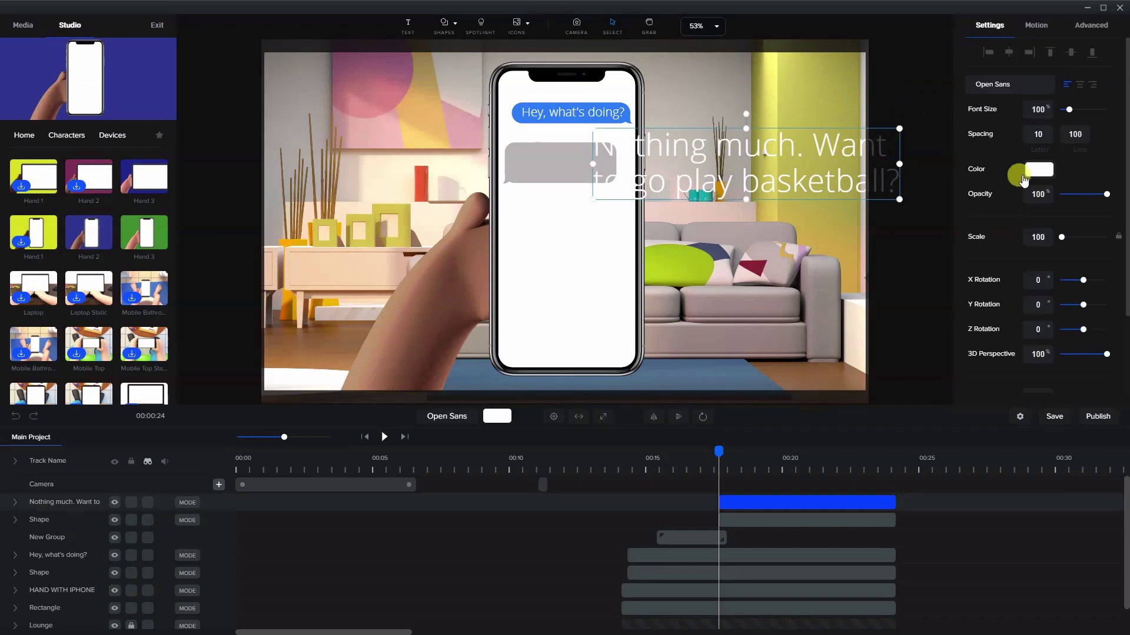
{"action": "left_click", "coordinate": [1029, 177]}
{"action": "left_click_drag", "start_coordinate": [898, 199], "coordinate": [566, 162]}
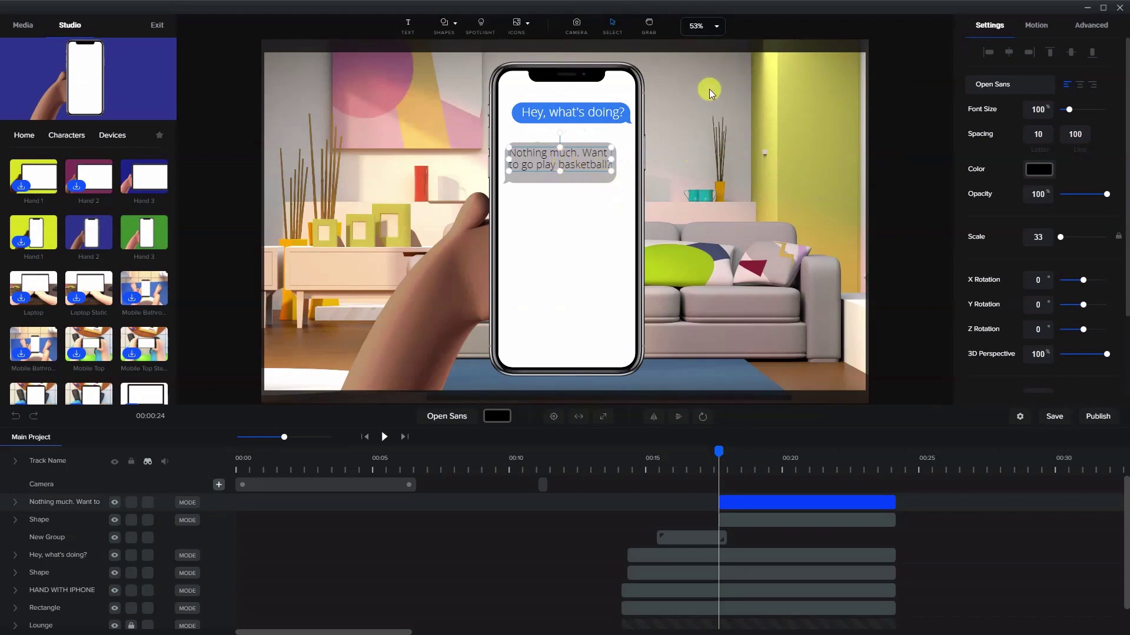
{"action": "left_click", "coordinate": [869, 115]}
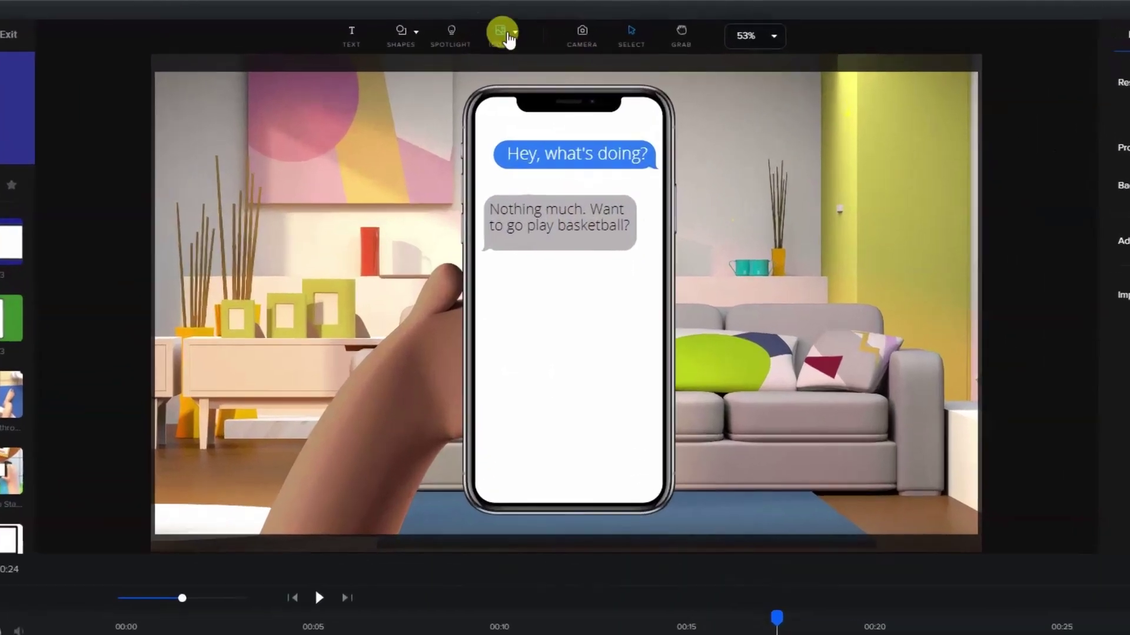
{"action": "left_click", "coordinate": [517, 27]}
{"action": "left_click", "coordinate": [564, 182]}
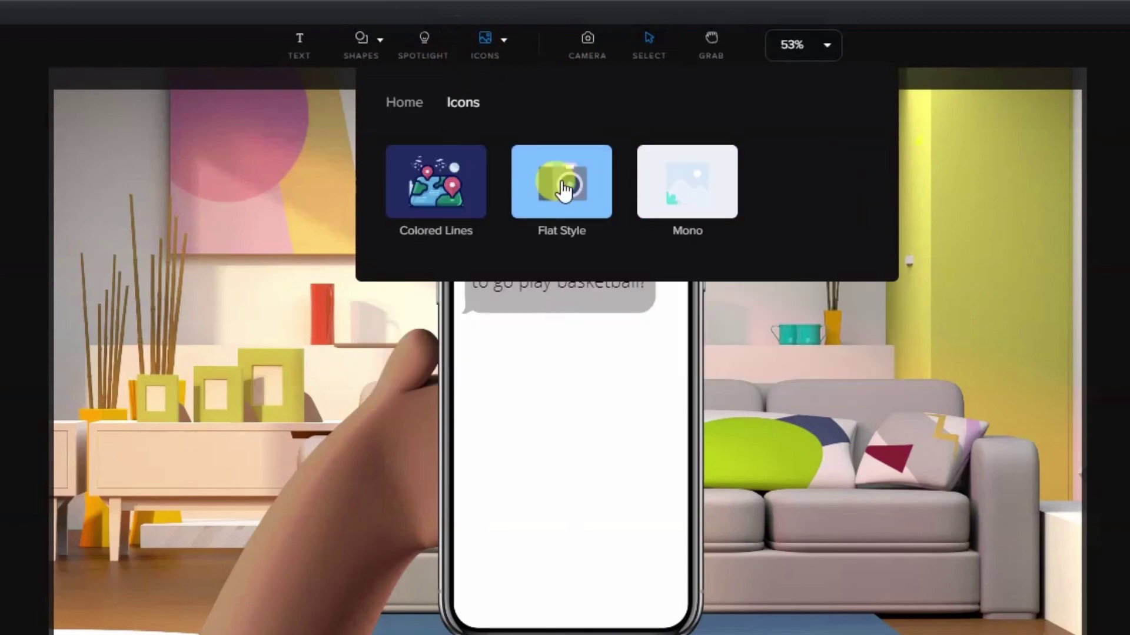
{"action": "left_click", "coordinate": [577, 192]}
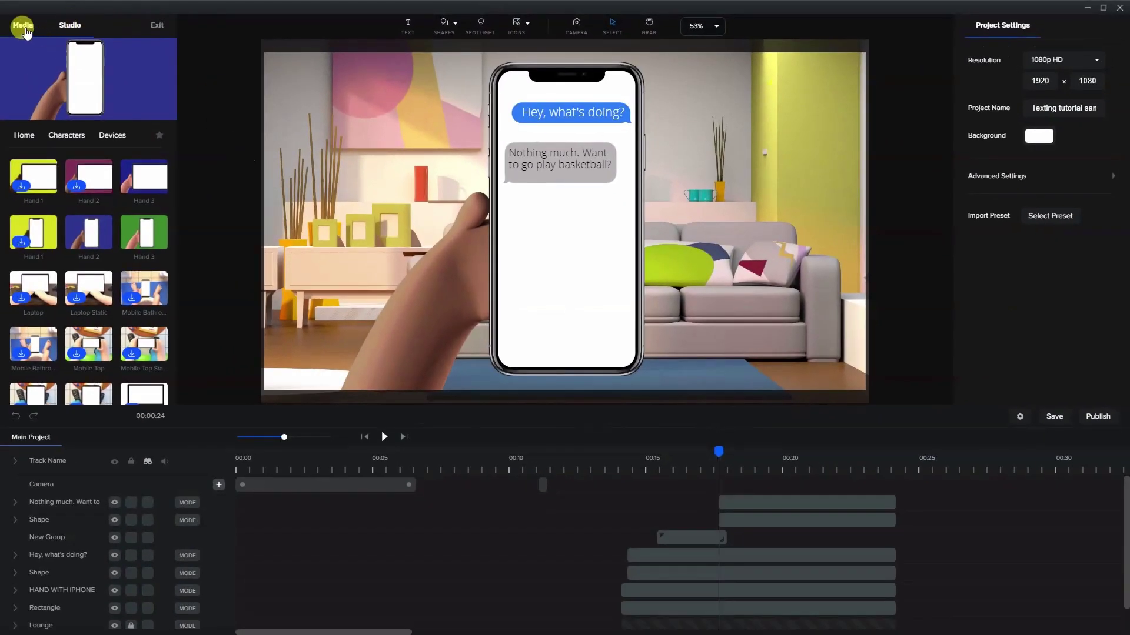
Add the Basketball image from Project Media to the scene and shrink it to a tiny icon
{"action": "left_click", "coordinate": [22, 24]}
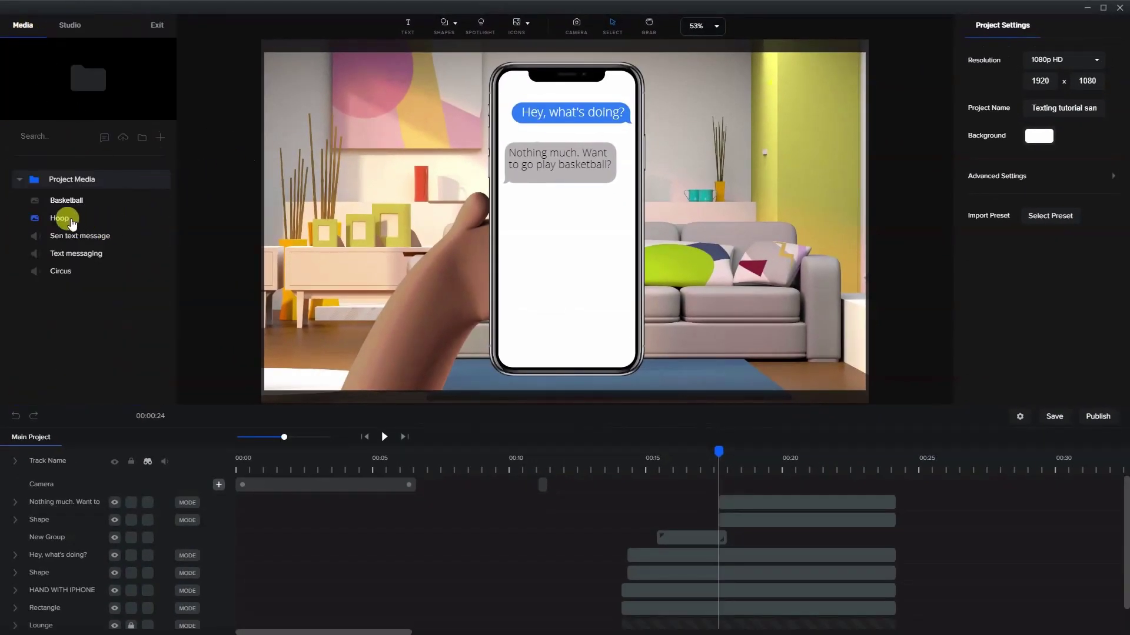
{"action": "left_click", "coordinate": [61, 197]}
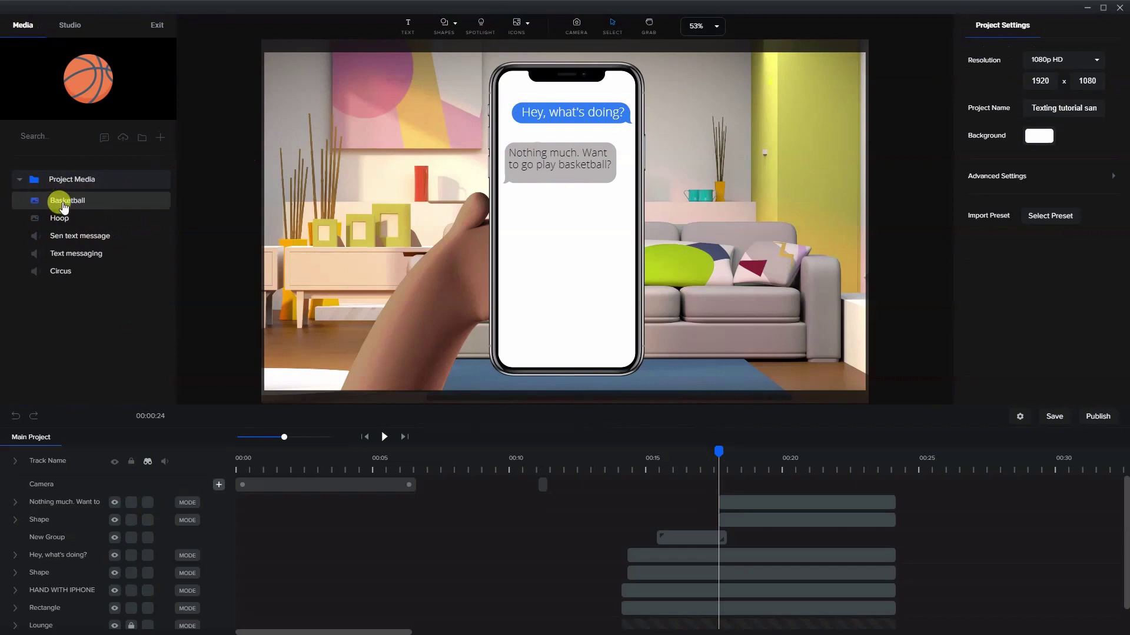
{"action": "left_click_drag", "start_coordinate": [59, 199], "coordinate": [507, 201]}
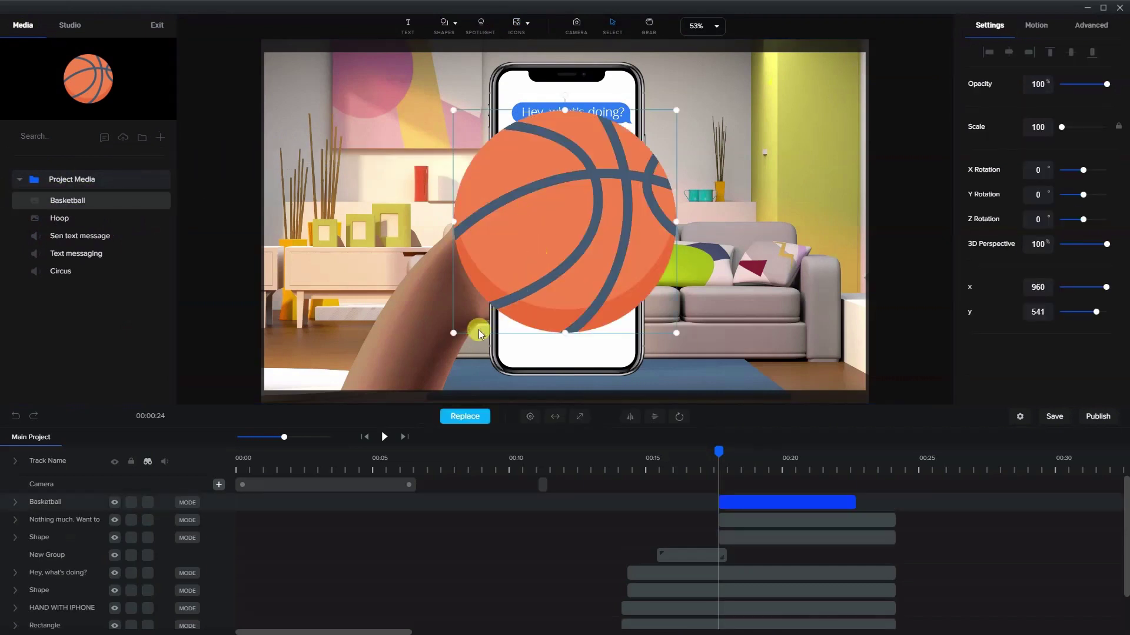
{"action": "left_click_drag", "start_coordinate": [452, 332], "coordinate": [518, 177]}
Position the tiny basketball inside the grey bubble beneath the reply text
{"action": "left_click", "coordinate": [718, 190]}
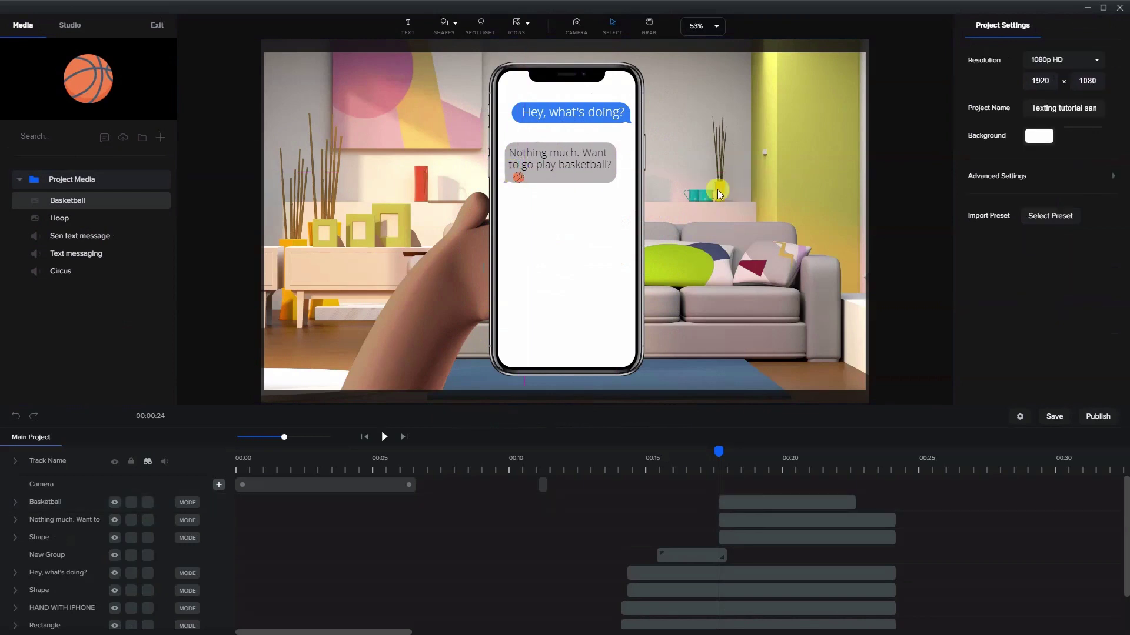
{"action": "left_click", "coordinate": [541, 172]}
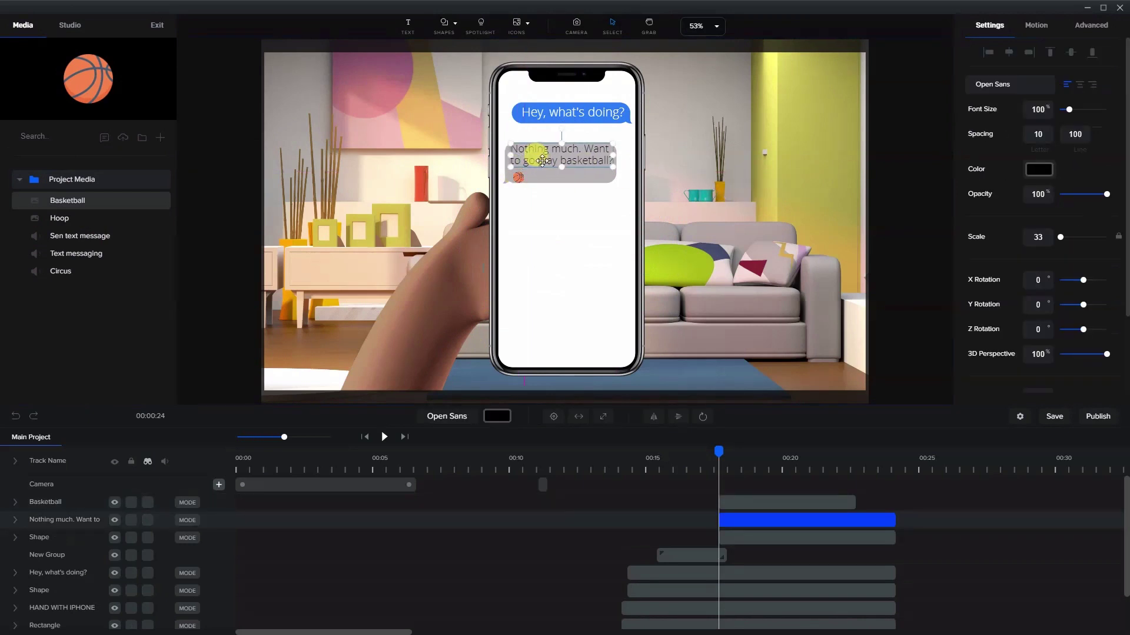
{"action": "left_click", "coordinate": [516, 177]}
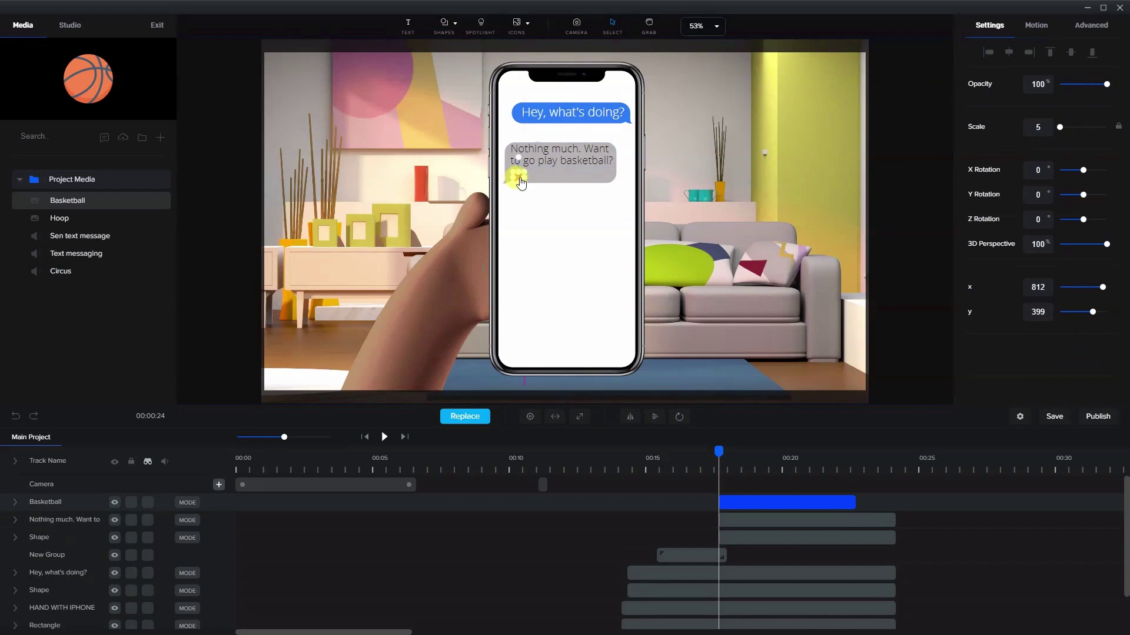
{"action": "left_click_drag", "start_coordinate": [520, 183], "coordinate": [518, 173]}
{"action": "left_click", "coordinate": [725, 192]}
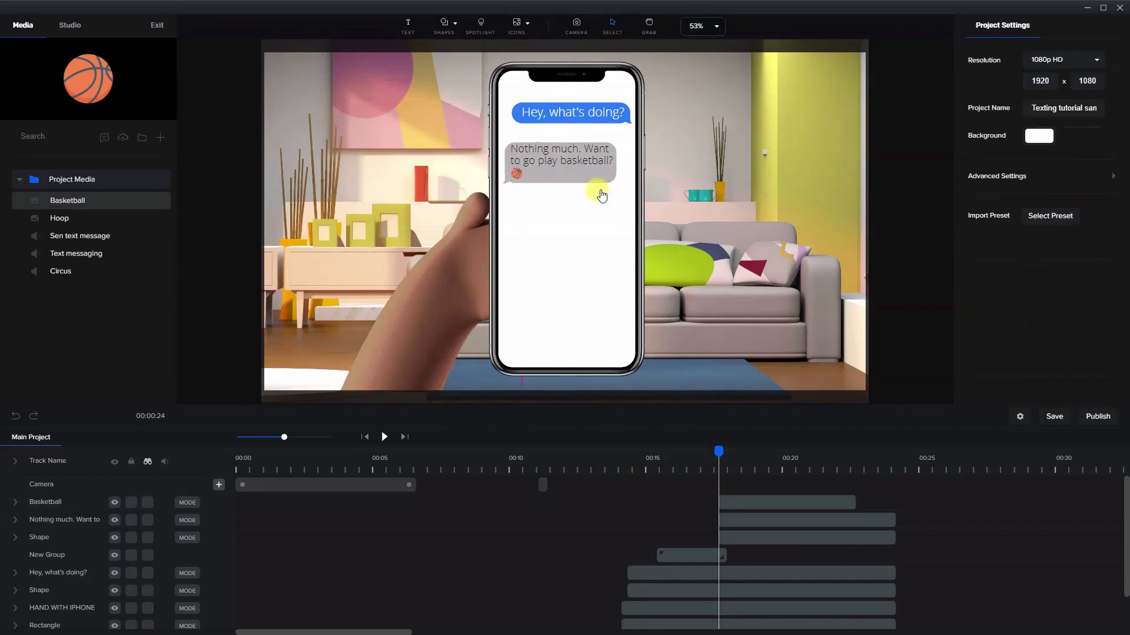
{"action": "left_click", "coordinate": [555, 167]}
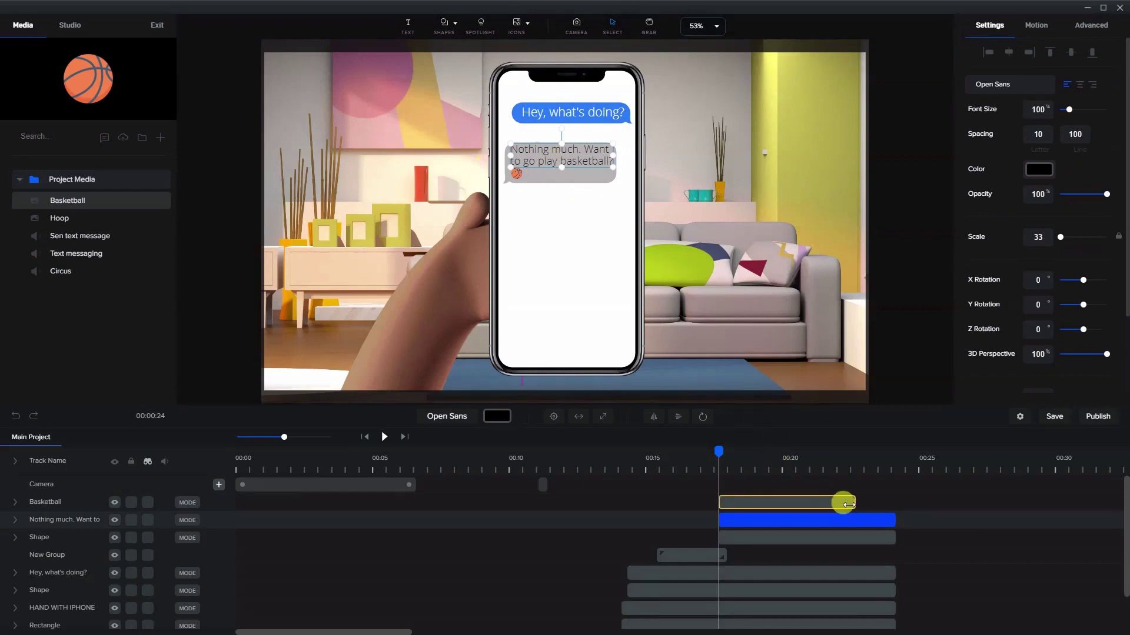
Extend the basketball clip to end with the bubble, then select the bubble and text clips
{"action": "left_click_drag", "start_coordinate": [854, 505], "coordinate": [895, 503]}
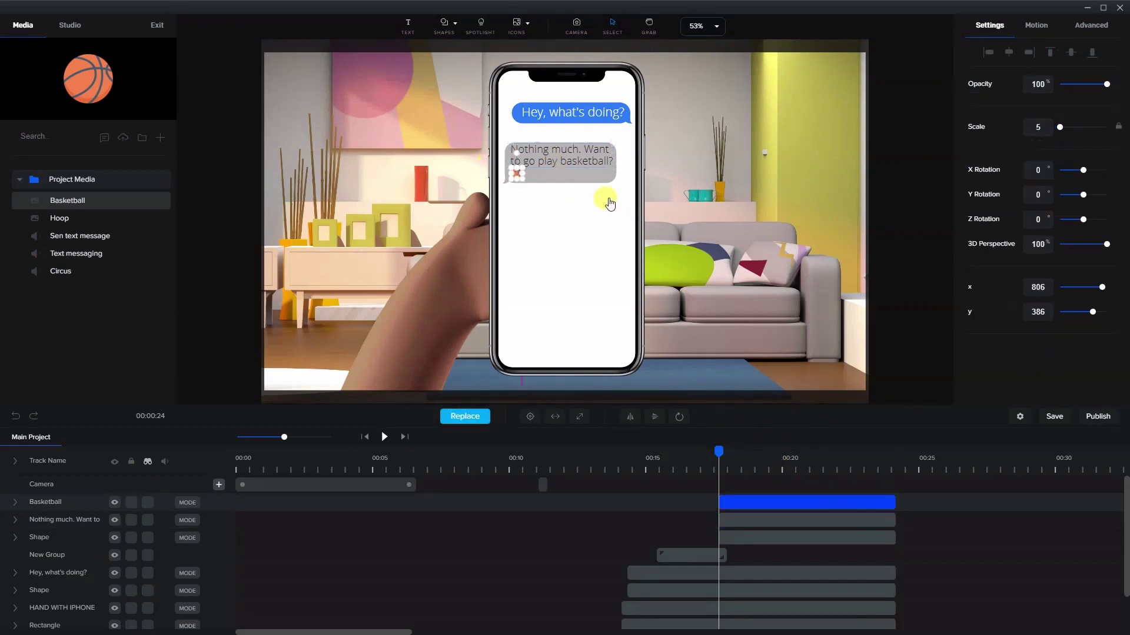
{"action": "left_click", "coordinate": [878, 187]}
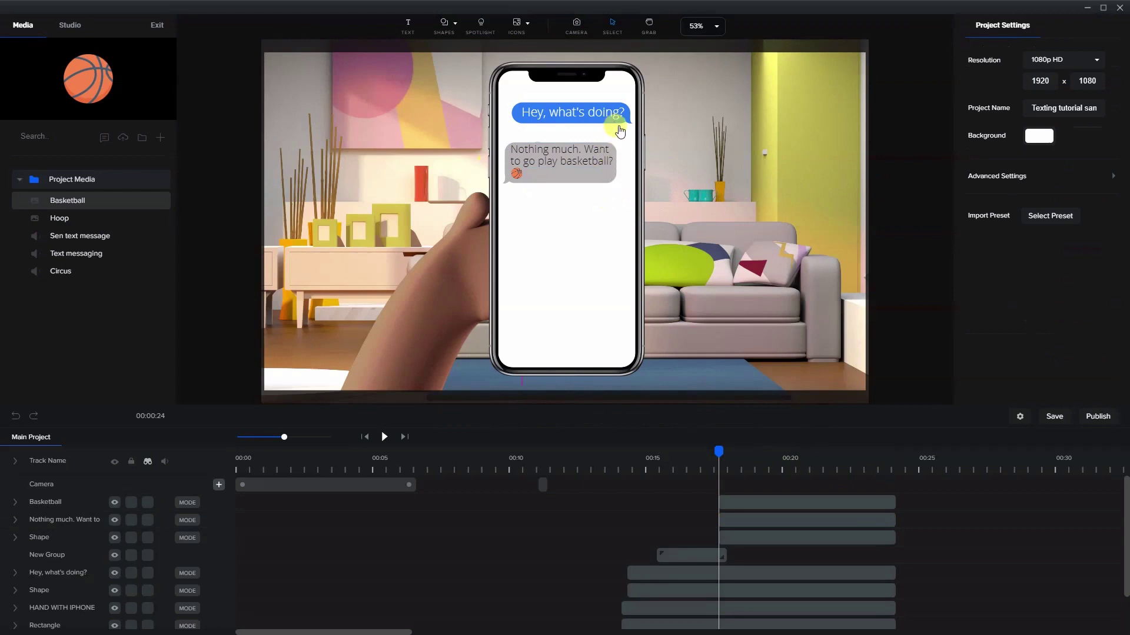
{"action": "left_click", "coordinate": [582, 165]}
Duplicate the bubble, text and basketball clips and make the copies start slightly later
{"action": "left_click", "coordinate": [516, 173], "text": "shift"}
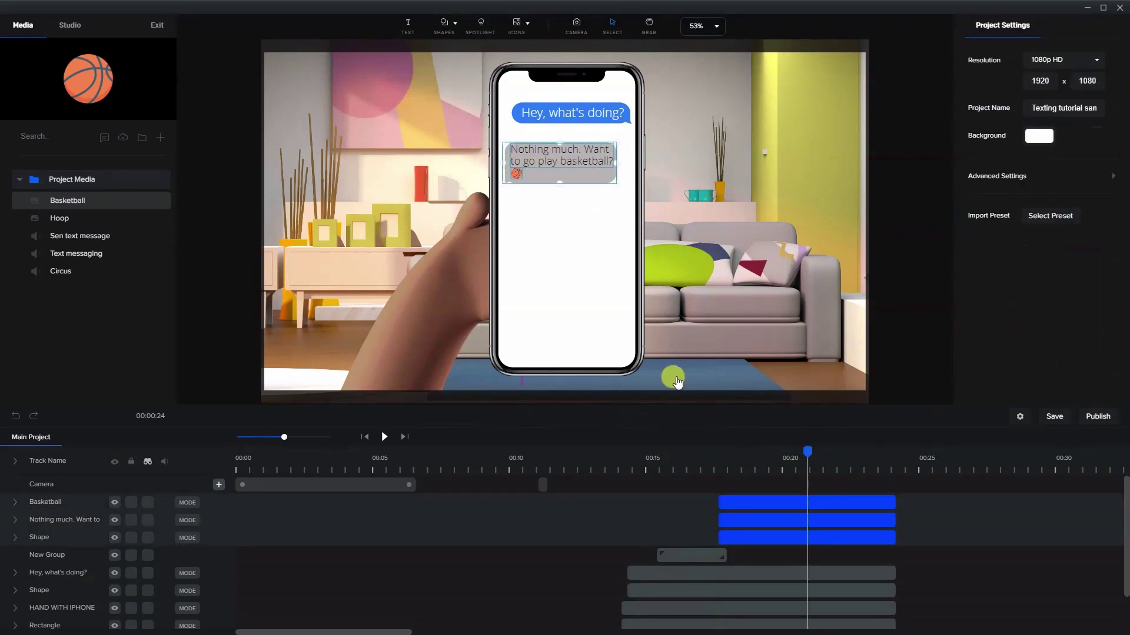
{"action": "right_click", "coordinate": [796, 501]}
{"action": "left_click", "coordinate": [807, 511]}
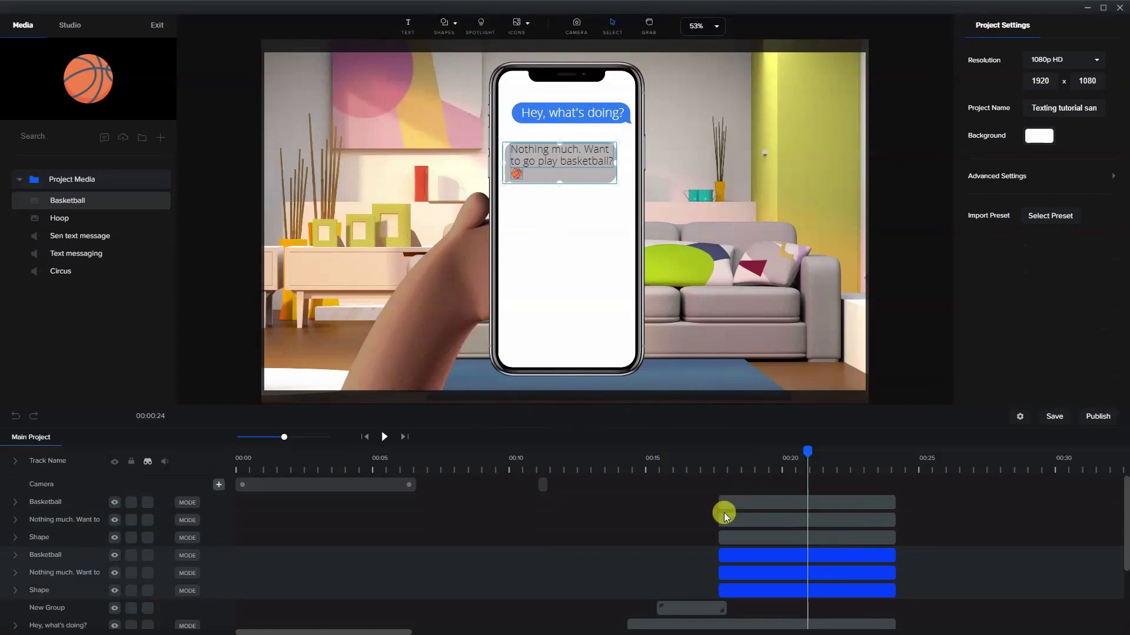
{"action": "left_click", "coordinate": [727, 502]}
{"action": "left_click", "coordinate": [736, 519], "text": "shift"}
{"action": "left_click", "coordinate": [736, 535], "text": "shift"}
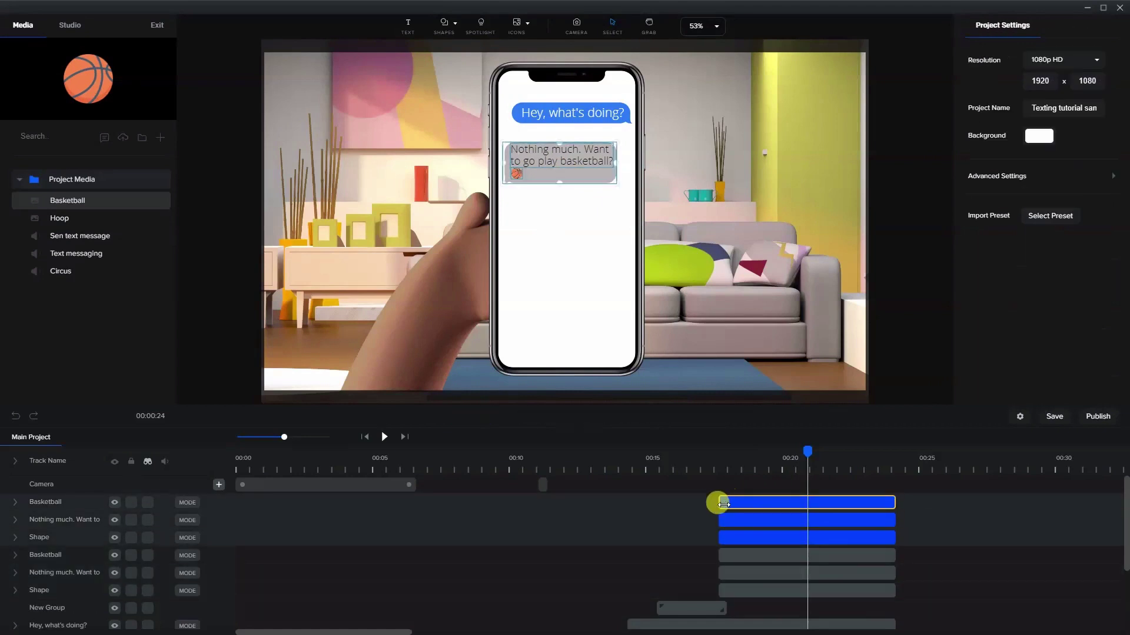
{"action": "left_click_drag", "start_coordinate": [723, 503], "coordinate": [759, 506]}
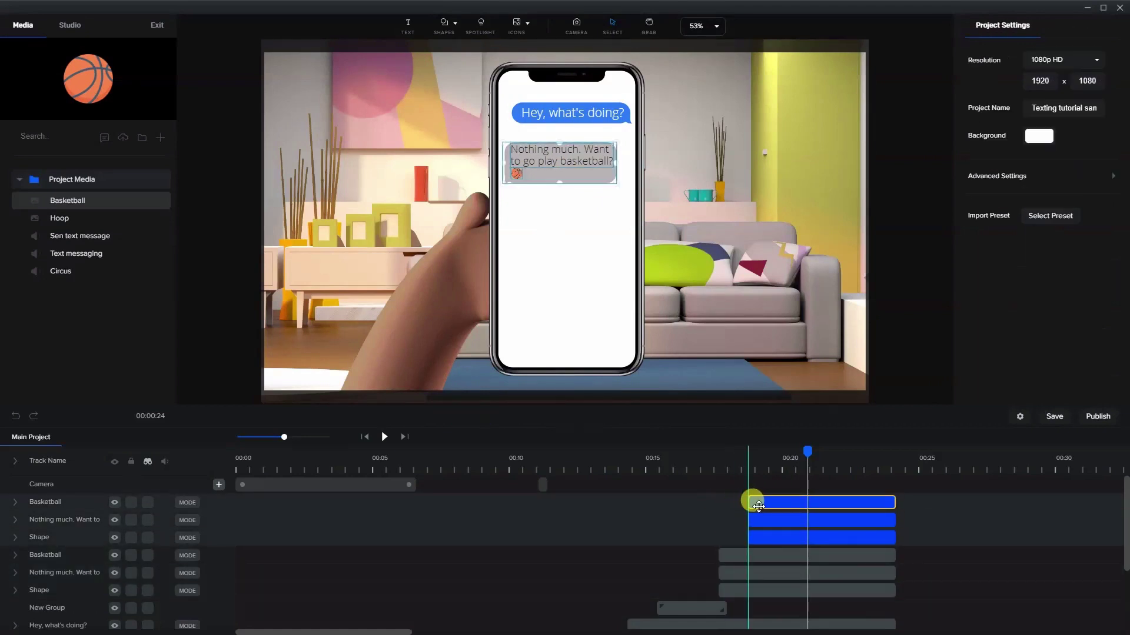
Nudge the copied bubble group down below the original and slightly to the right
{"action": "left_click", "coordinate": [920, 316]}
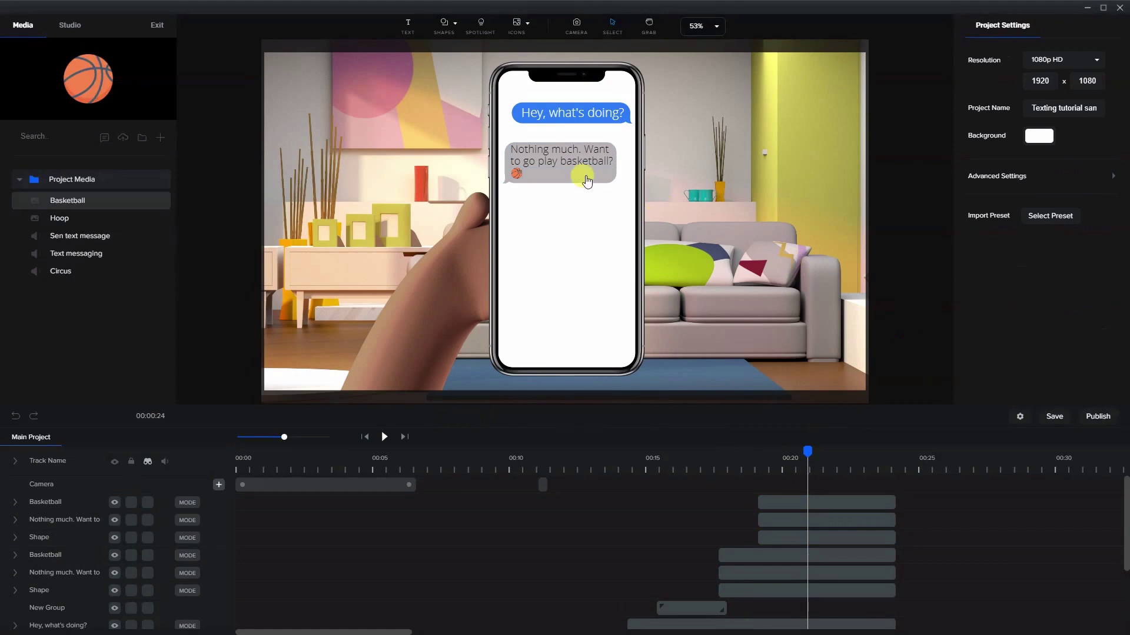
{"action": "left_click", "coordinate": [819, 503]}
{"action": "left_click", "coordinate": [817, 520], "text": "shift"}
{"action": "left_click", "coordinate": [816, 537], "text": "shift"}
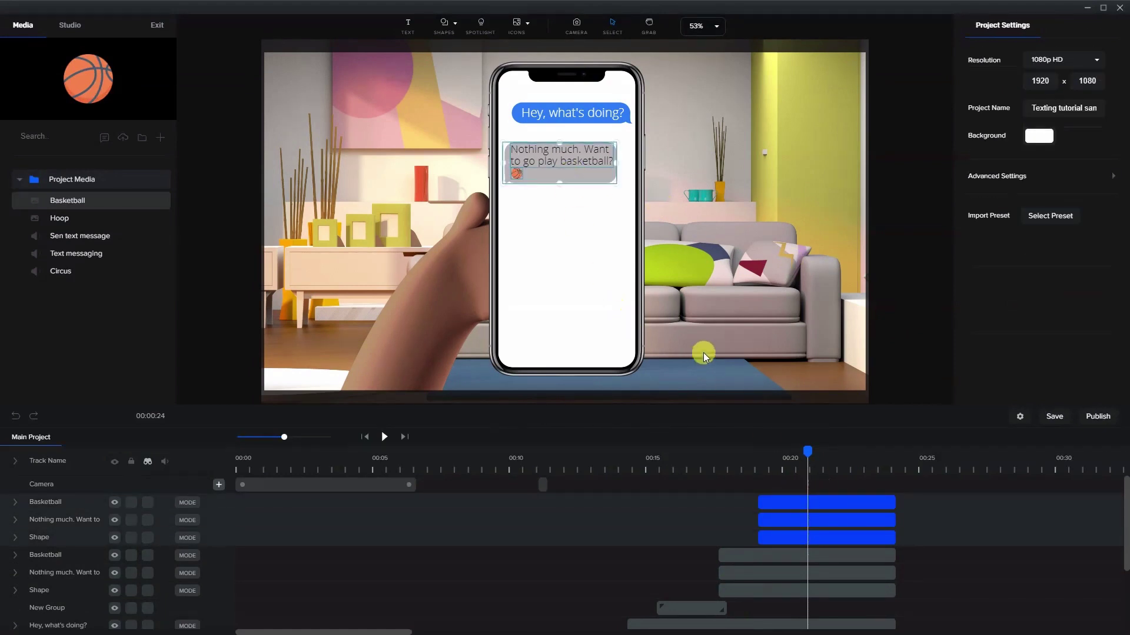
{"action": "key", "text": "Down"}
{"action": "key", "text": "Down"}
{"action": "key", "text": "Down"}
{"action": "key", "text": "Down"}
{"action": "key", "text": "Down"}
{"action": "key", "text": "Down"}
{"action": "key", "text": "Down"}
{"action": "key", "text": "Down"}
{"action": "key", "text": "Down"}
{"action": "key", "text": "Down"}
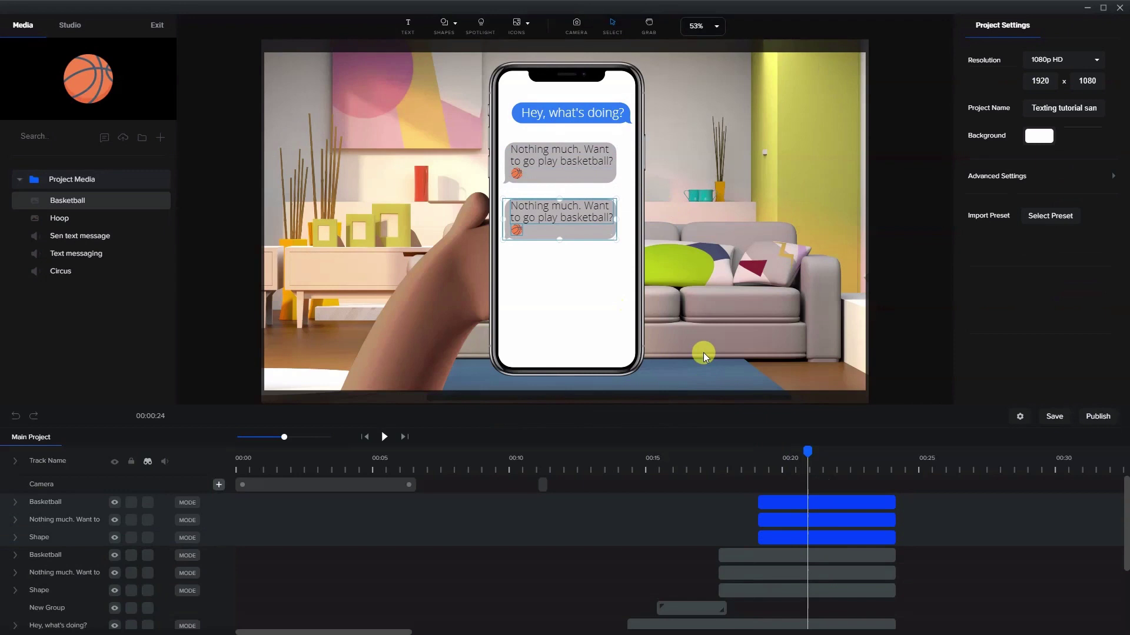
{"action": "key", "text": "Right"}
{"action": "key", "text": "Right"}
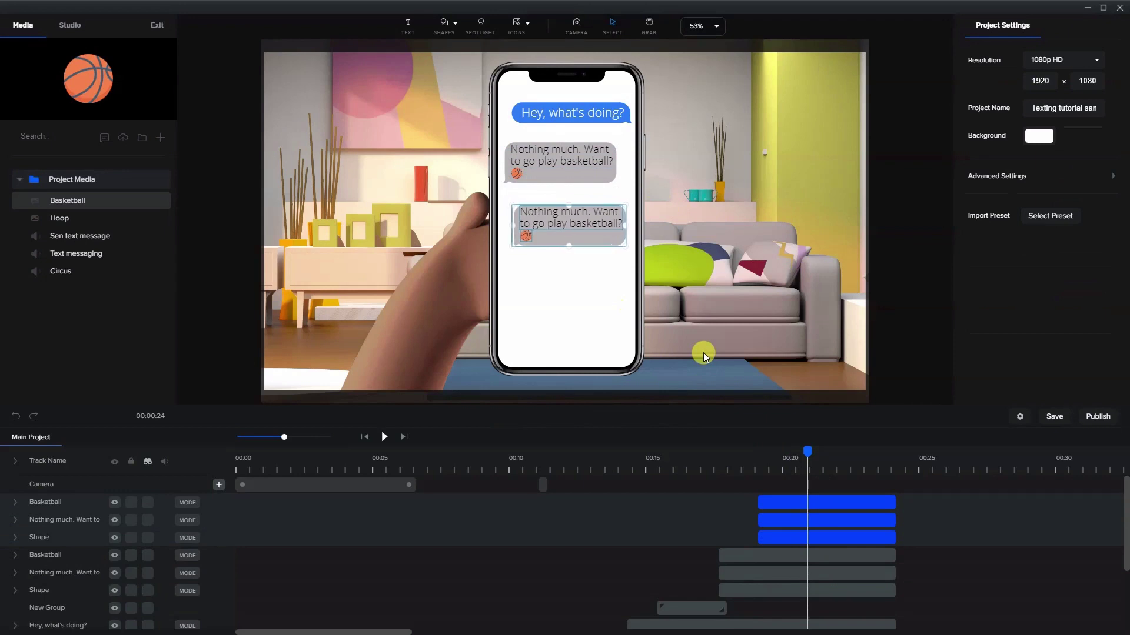
Flip the lower bubble shape horizontally and colour it with the top bubble's blue
{"action": "left_click", "coordinate": [885, 190]}
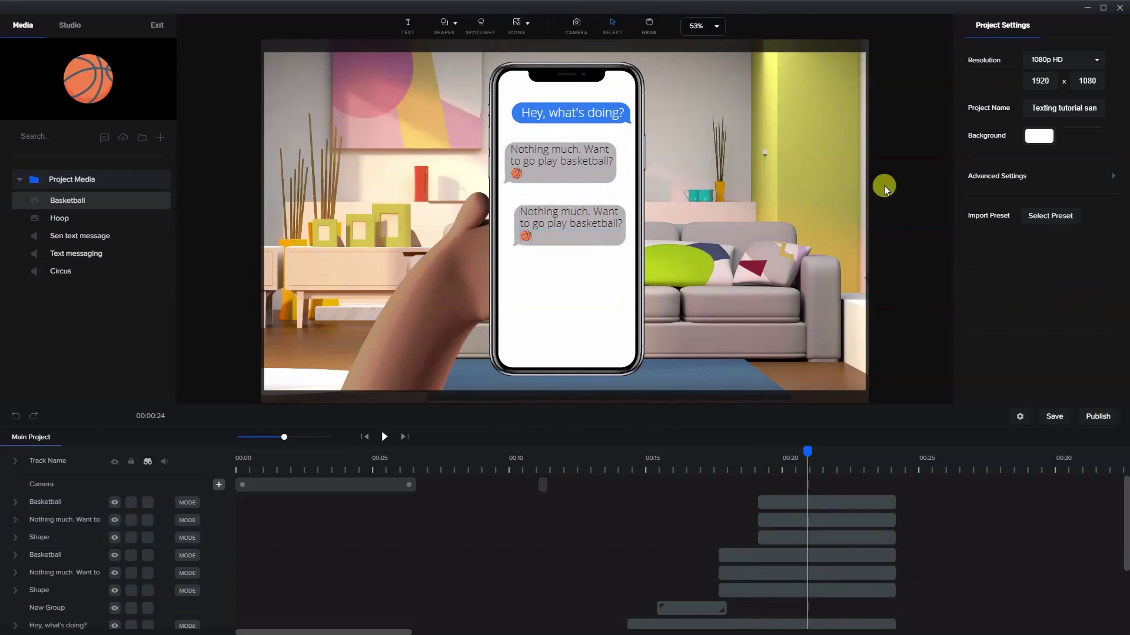
{"action": "left_click", "coordinate": [599, 245]}
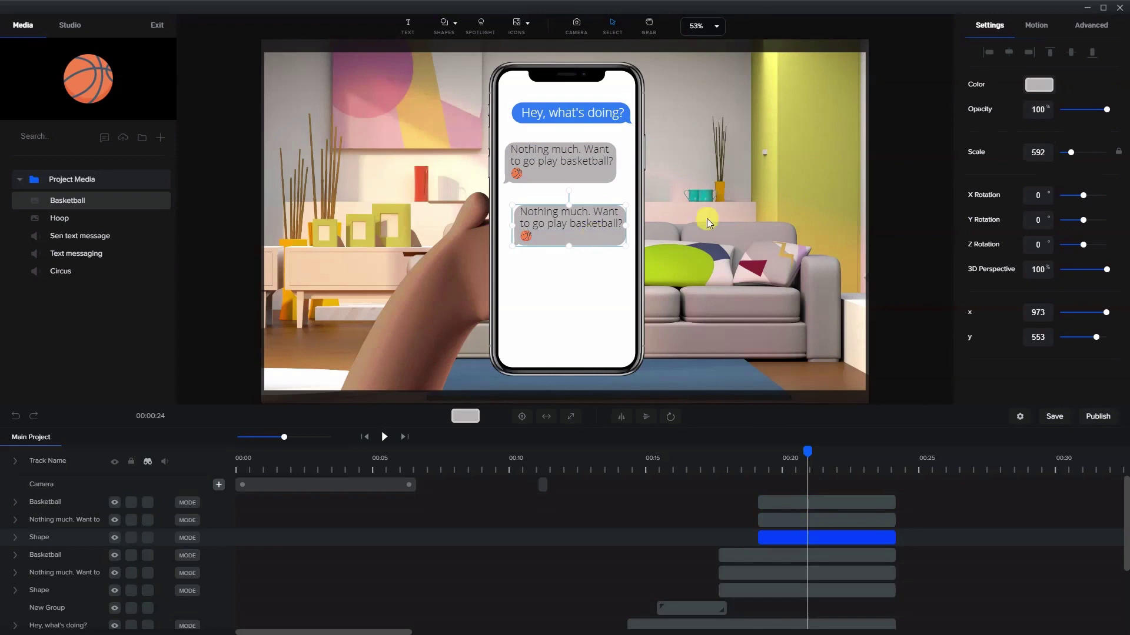
{"action": "left_click", "coordinate": [621, 418]}
{"action": "left_click", "coordinate": [664, 309]}
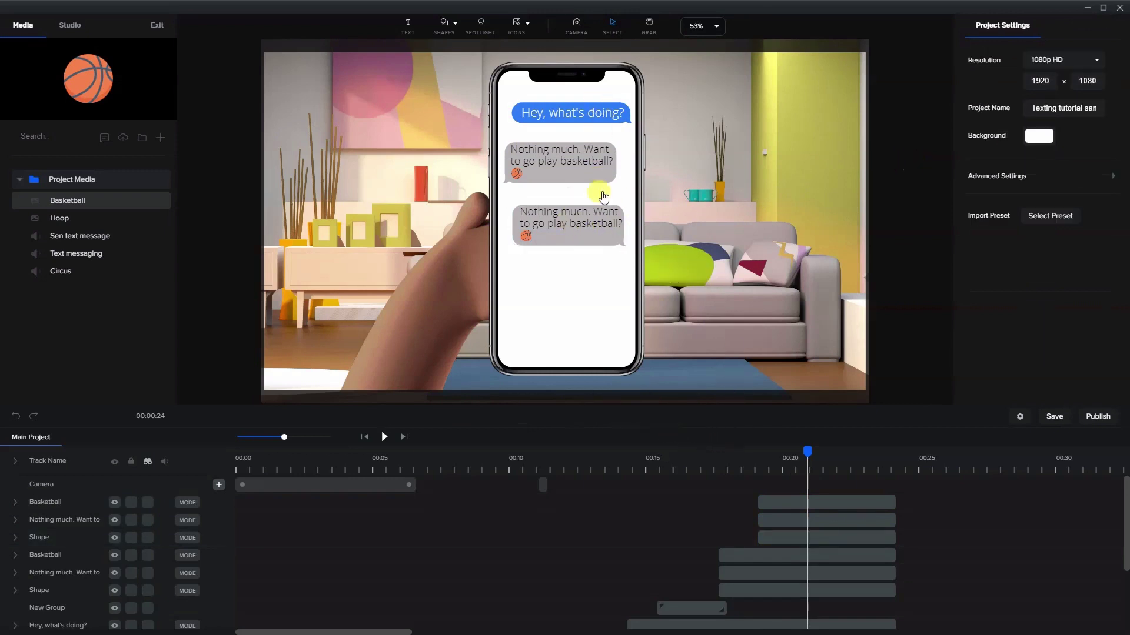
{"action": "left_click", "coordinate": [613, 240]}
{"action": "left_click", "coordinate": [1037, 87]}
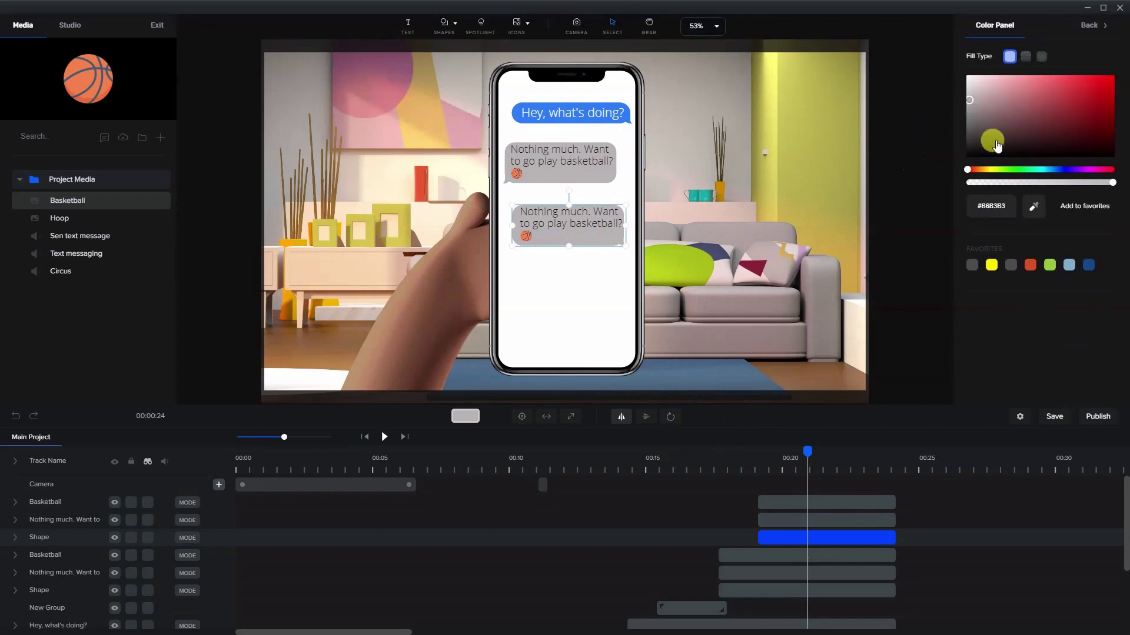
{"action": "left_click", "coordinate": [1034, 206]}
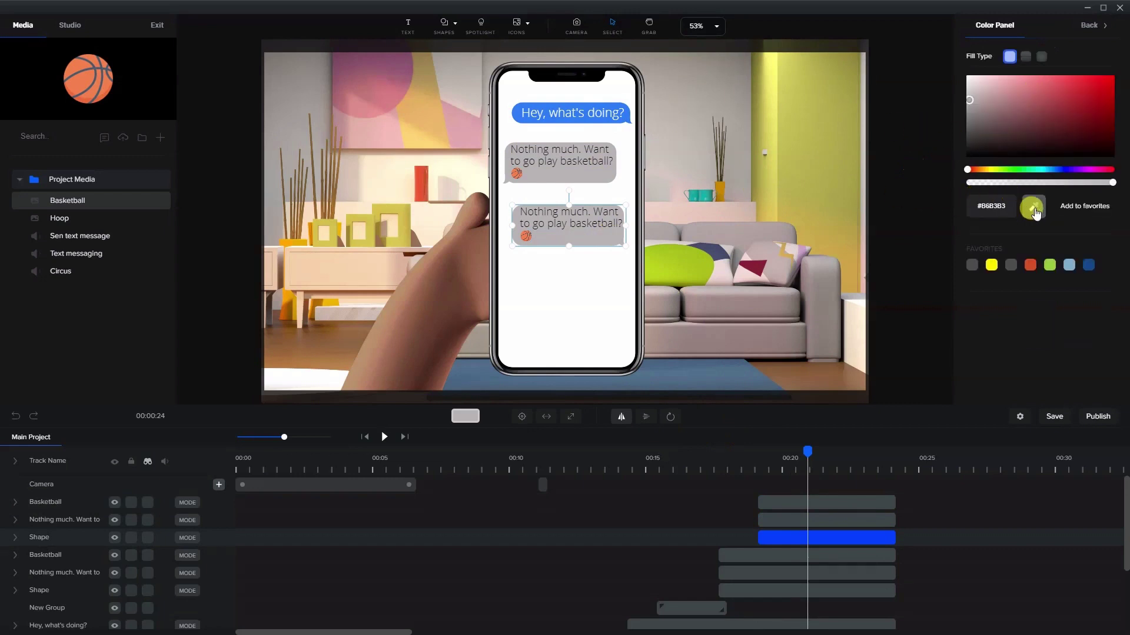
{"action": "left_click", "coordinate": [516, 117]}
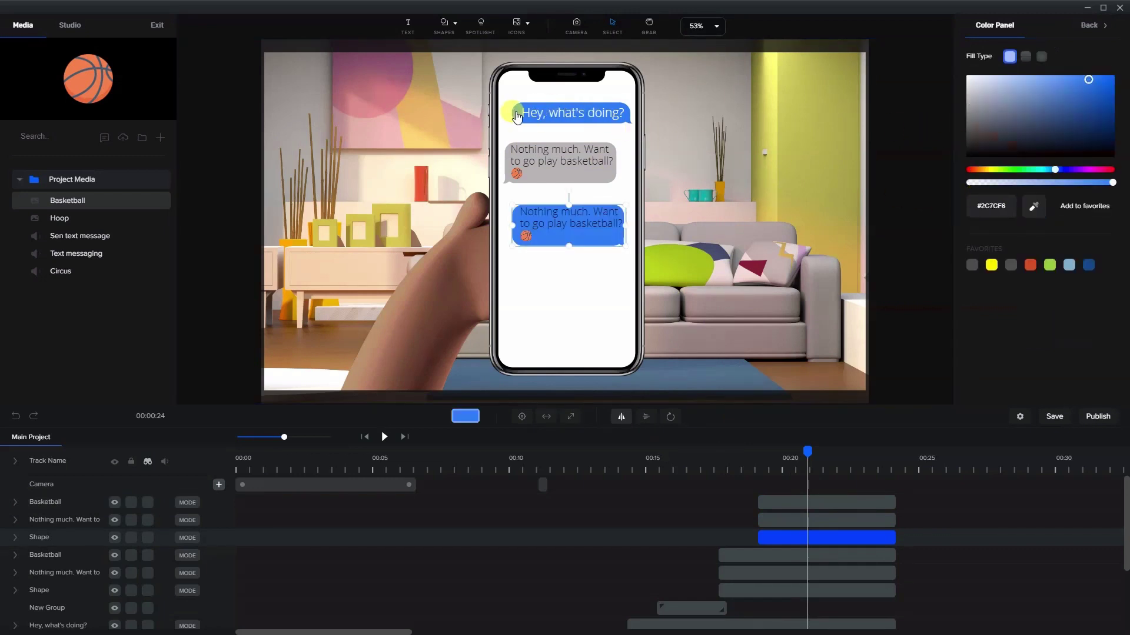
Make the lower bubble's text white
{"action": "left_click", "coordinate": [602, 227]}
{"action": "left_click", "coordinate": [1039, 169]}
{"action": "left_click", "coordinate": [966, 75]}
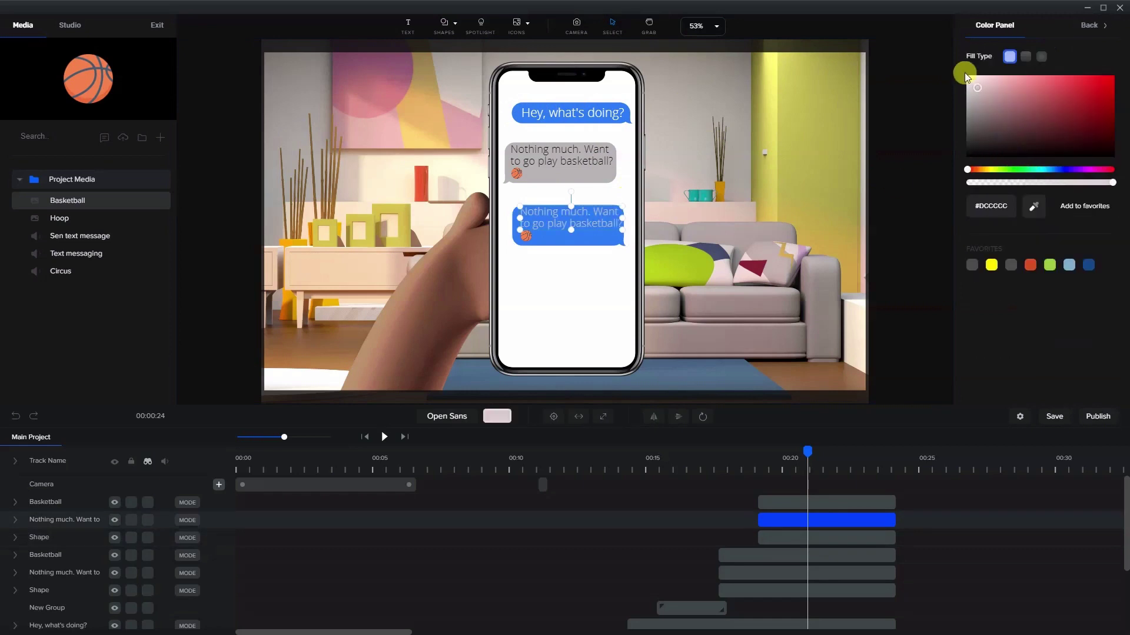
{"action": "left_click", "coordinate": [885, 148]}
{"action": "left_click", "coordinate": [527, 236]}
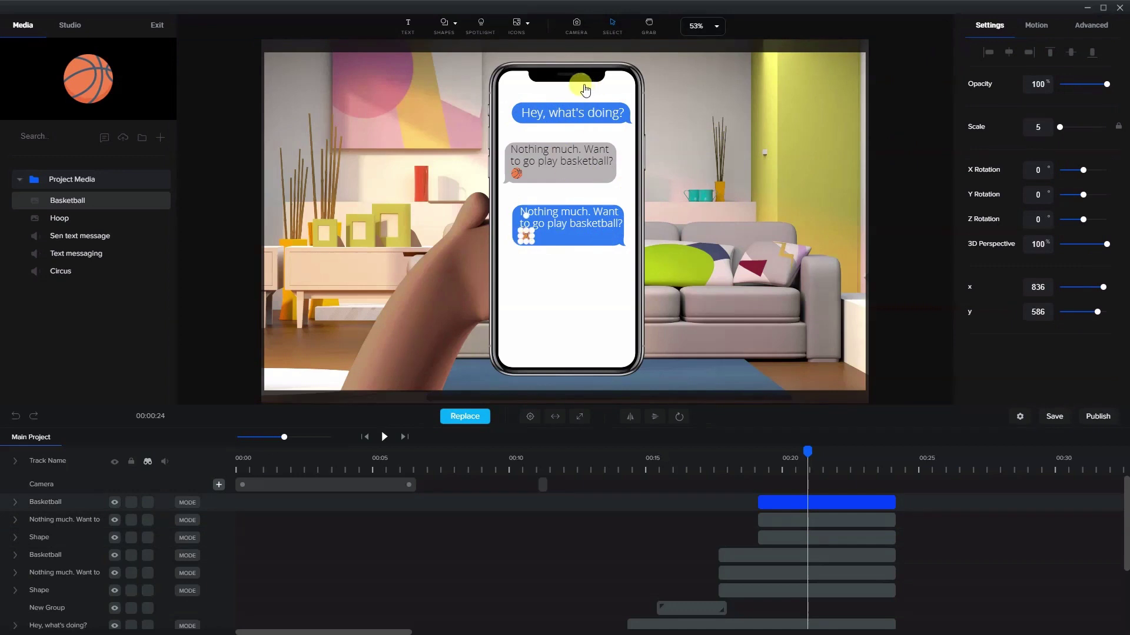
Replace the blue bubble's basketball icon with the Hoop image from the Media panel
{"action": "left_click", "coordinate": [478, 419]}
{"action": "left_click", "coordinate": [61, 221]}
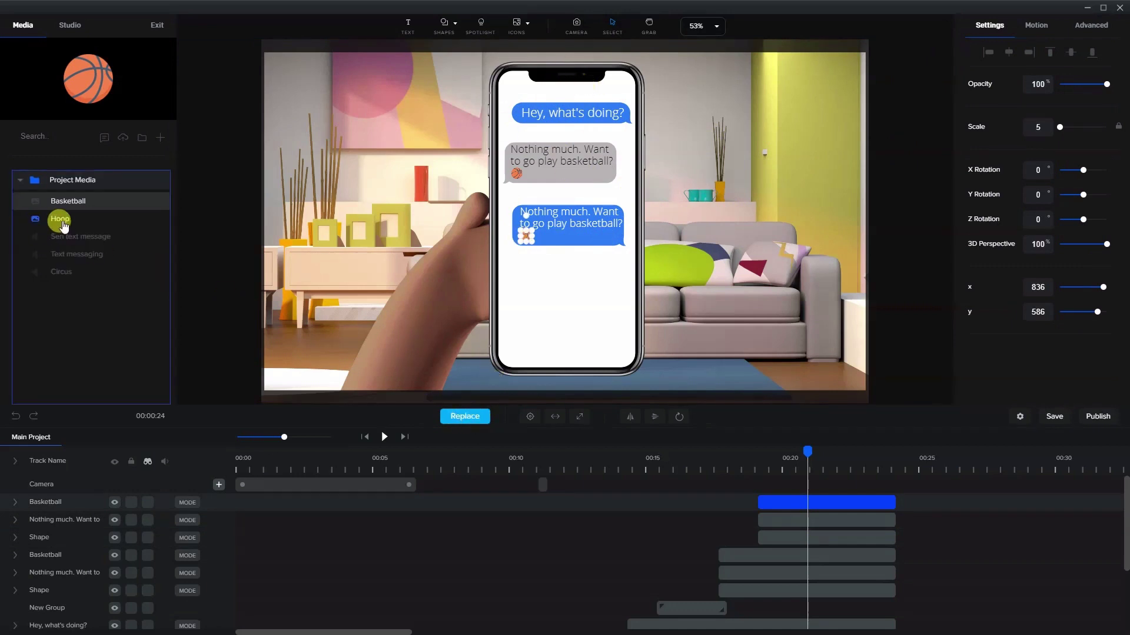
{"action": "left_click", "coordinate": [344, 228]}
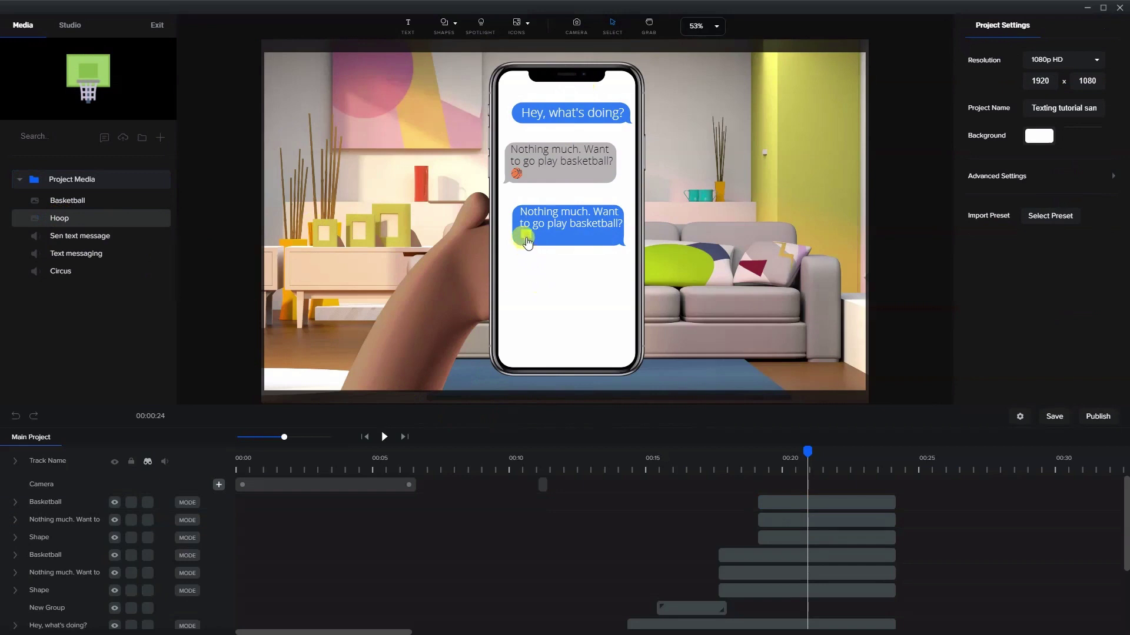
{"action": "left_click", "coordinate": [527, 242]}
{"action": "left_click", "coordinate": [537, 266]}
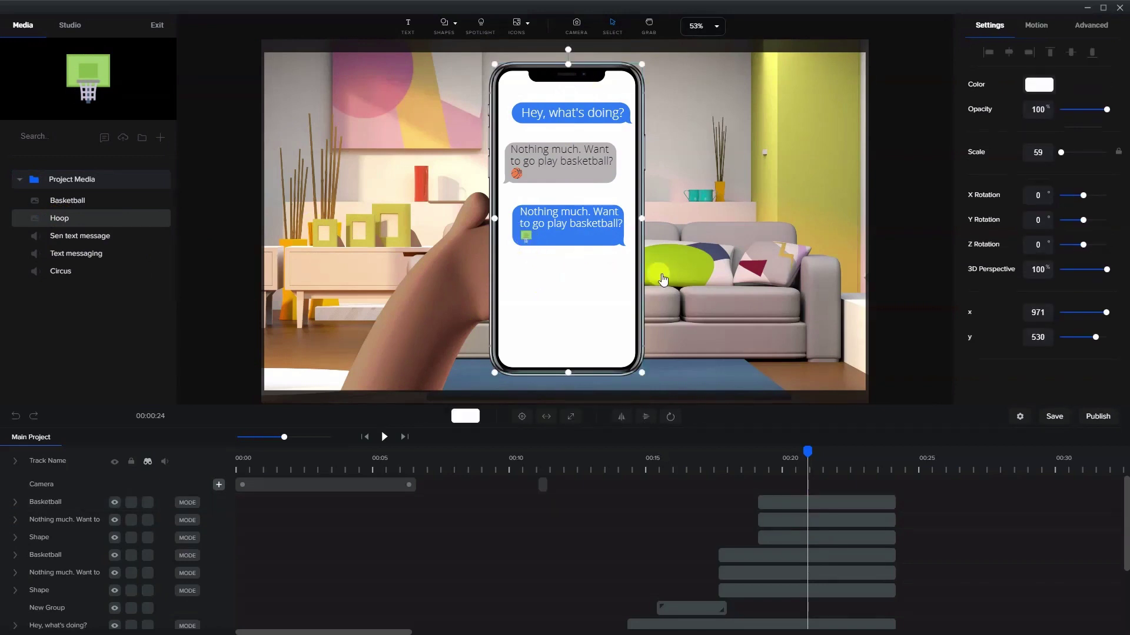
{"action": "left_click", "coordinate": [895, 249]}
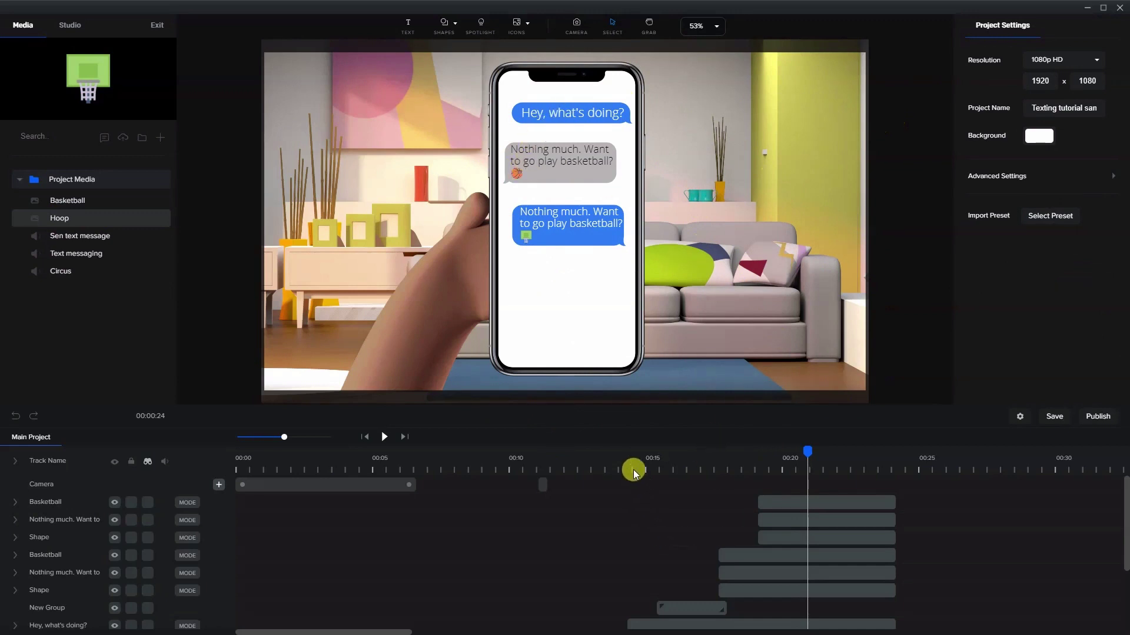
Give the 'Hey, what's doing?' blue bubble a Back Scale Up entrance, replacing Elastic Scale Up
{"action": "left_click_drag", "start_coordinate": [627, 457], "coordinate": [637, 453]}
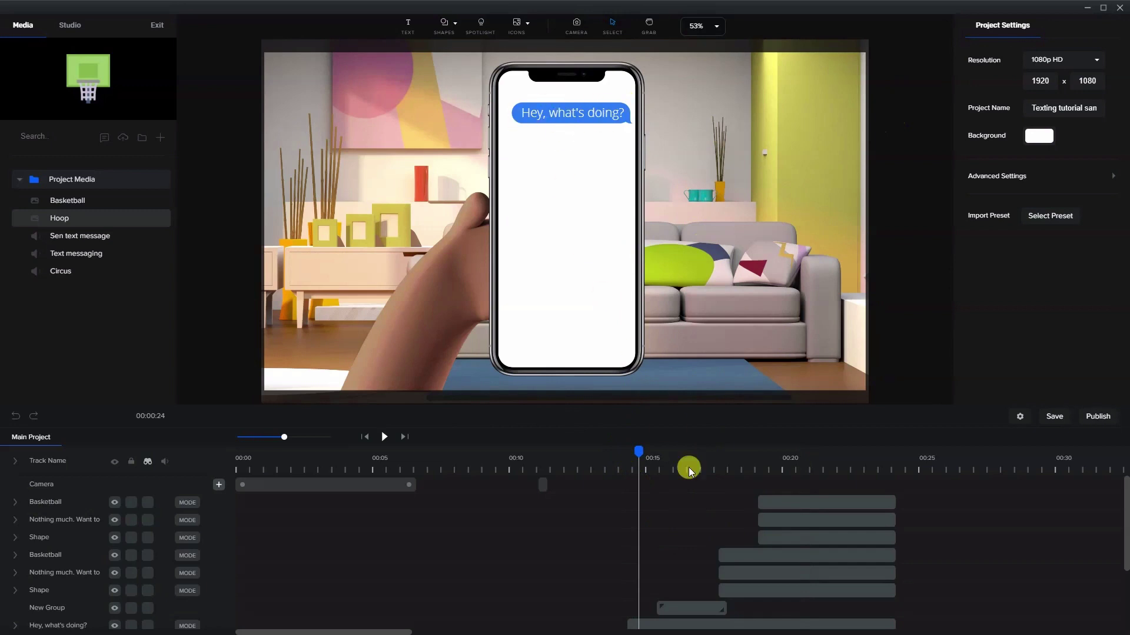
{"action": "scroll", "coordinate": [701, 537], "scroll_direction": "down", "scroll_amount": 3}
{"action": "left_click", "coordinate": [599, 128]}
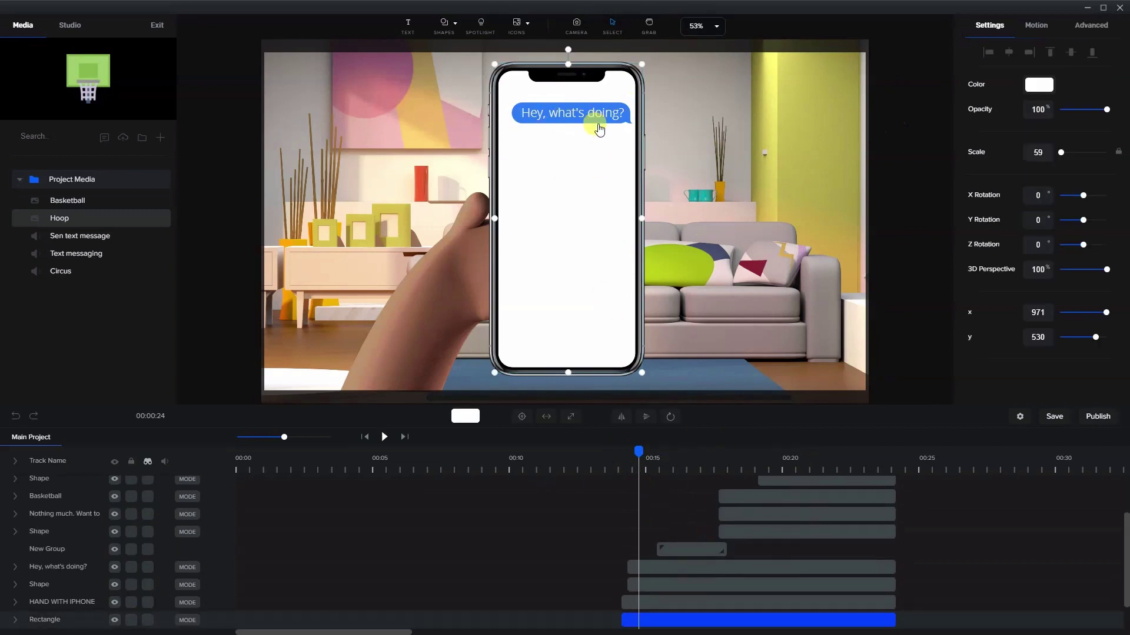
{"action": "left_click", "coordinate": [594, 125]}
{"action": "left_click", "coordinate": [512, 117]}
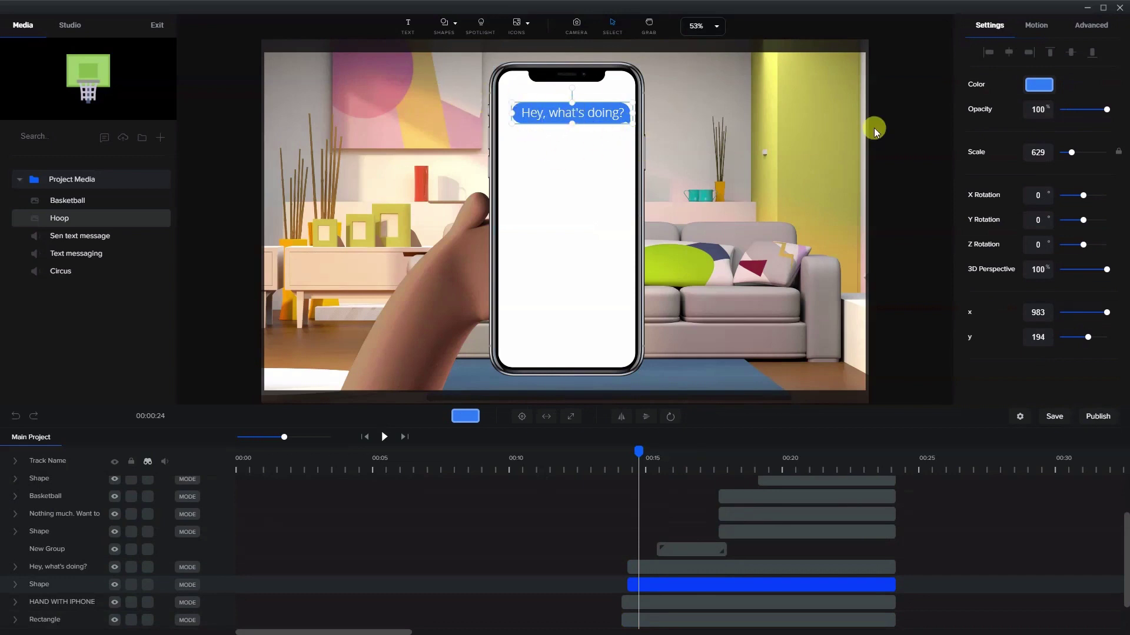
{"action": "left_click", "coordinate": [1036, 27]}
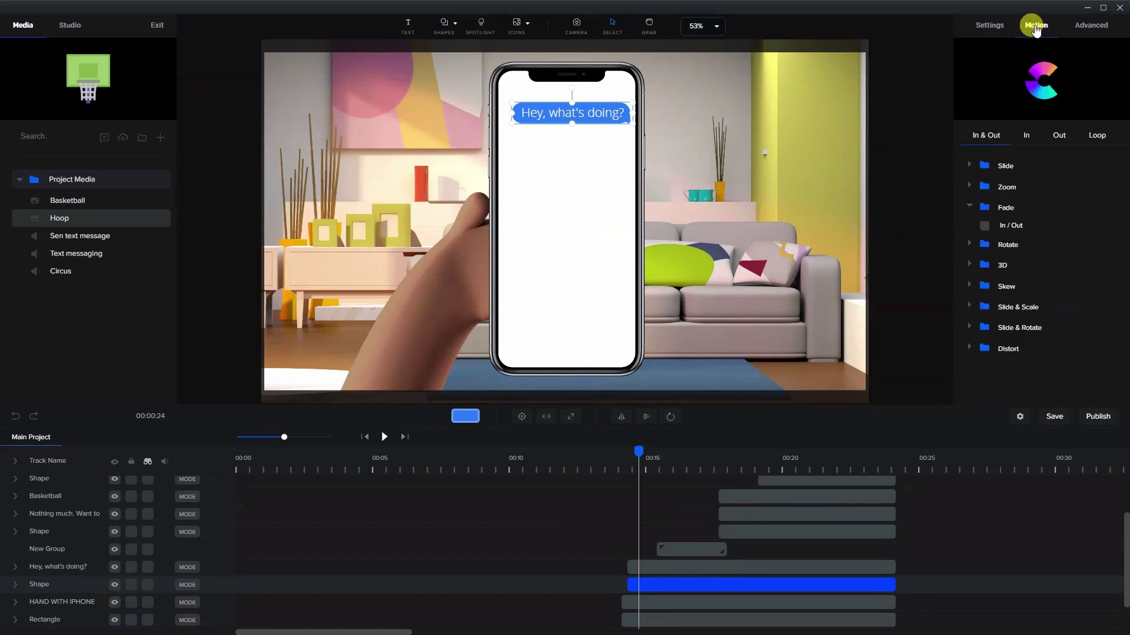
{"action": "left_click", "coordinate": [1024, 136]}
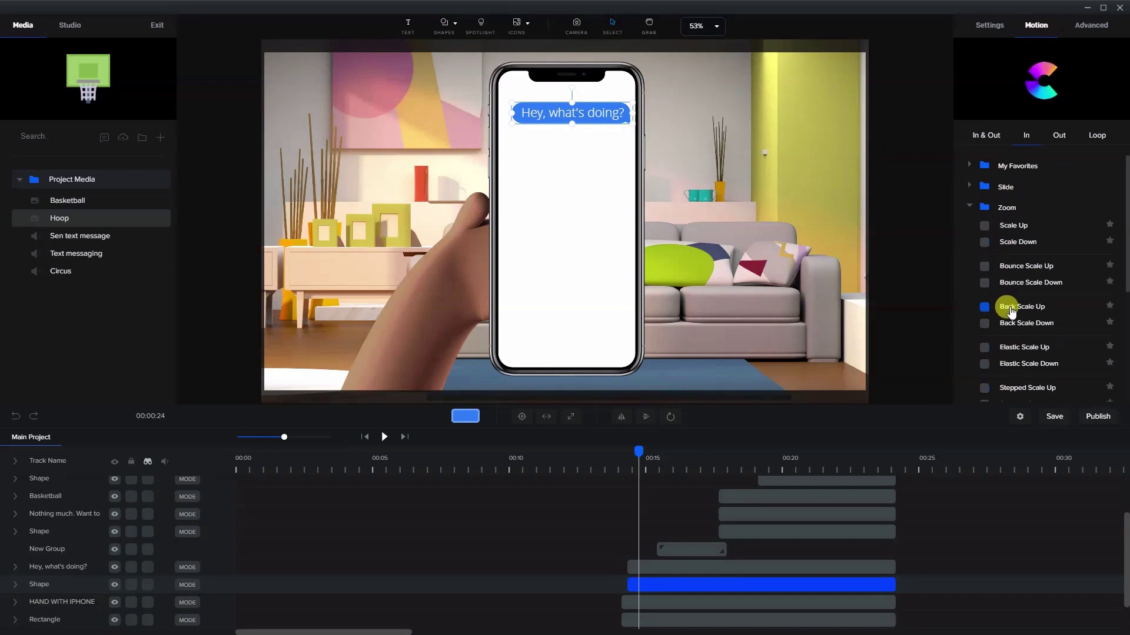
{"action": "left_click", "coordinate": [981, 348]}
{"action": "mouse_move", "coordinate": [638, 452]}
{"action": "left_mouse_down"}
{"action": "mouse_move", "coordinate": [623, 453]}
{"action": "mouse_move", "coordinate": [650, 457]}
{"action": "mouse_move", "coordinate": [614, 454]}
{"action": "mouse_move", "coordinate": [635, 457]}
{"action": "left_mouse_up"}
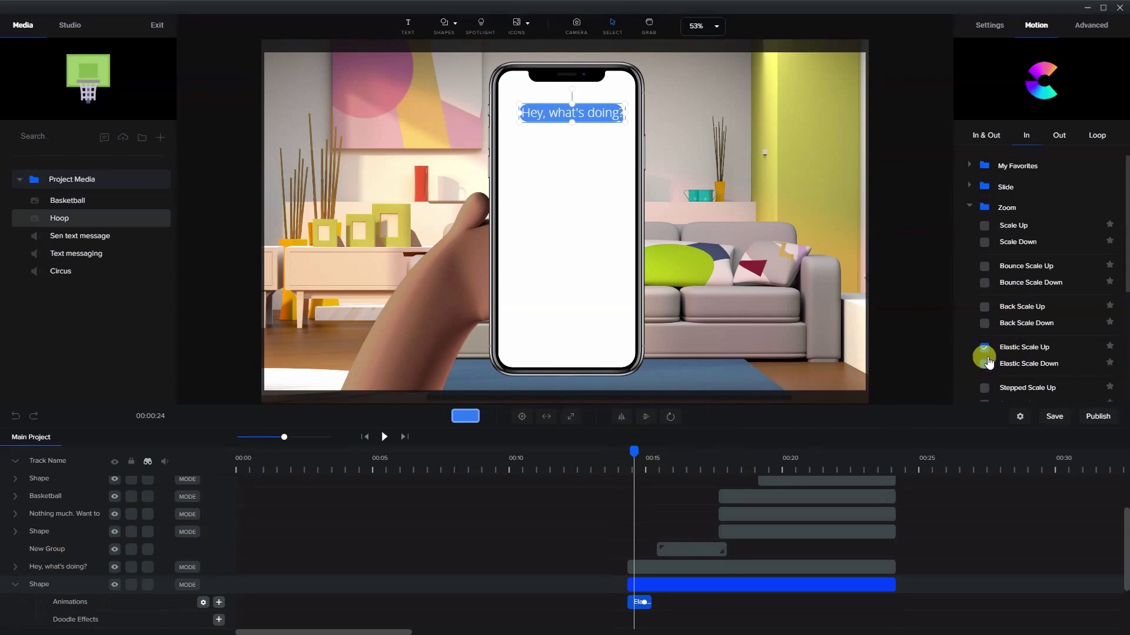
{"action": "left_click", "coordinate": [984, 306]}
{"action": "mouse_move", "coordinate": [633, 452]}
{"action": "left_mouse_down"}
{"action": "mouse_move", "coordinate": [612, 450]}
{"action": "mouse_move", "coordinate": [652, 454]}
{"action": "left_mouse_up"}
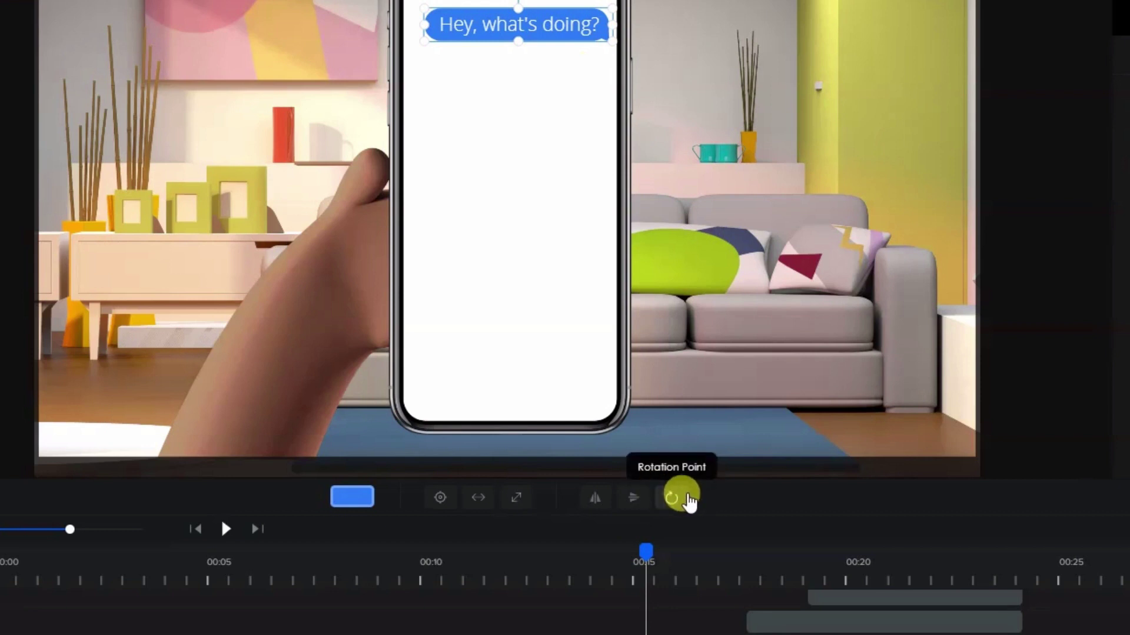
Set the first blue bubble's rotation point to the bottom-right grid cell and preview the pop-in
{"action": "left_click", "coordinate": [671, 499]}
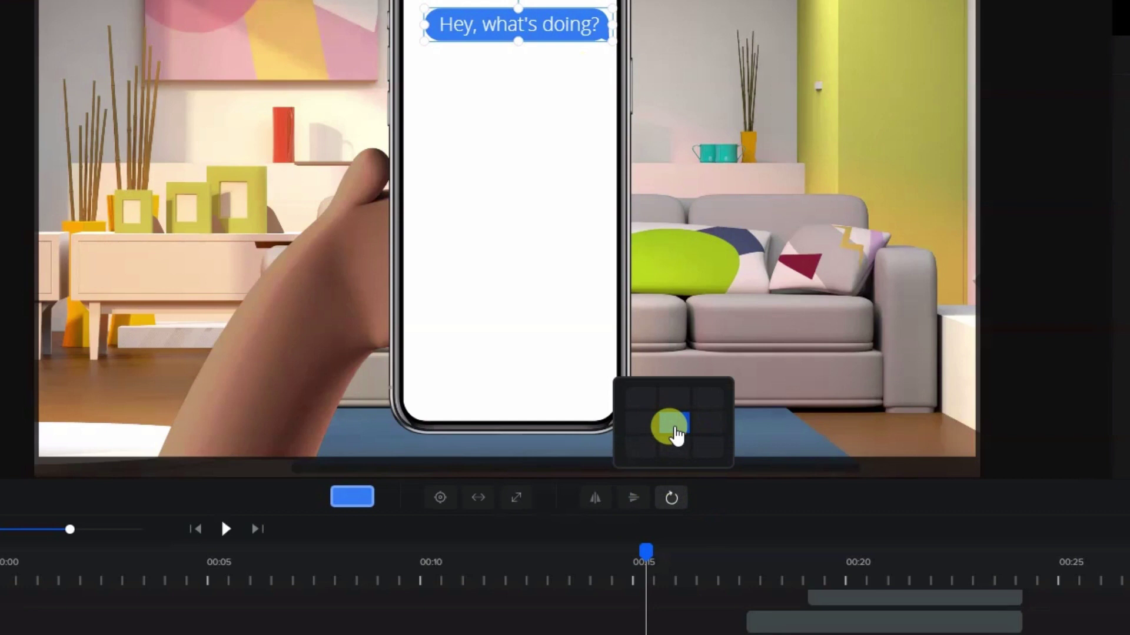
{"action": "left_click", "coordinate": [692, 437]}
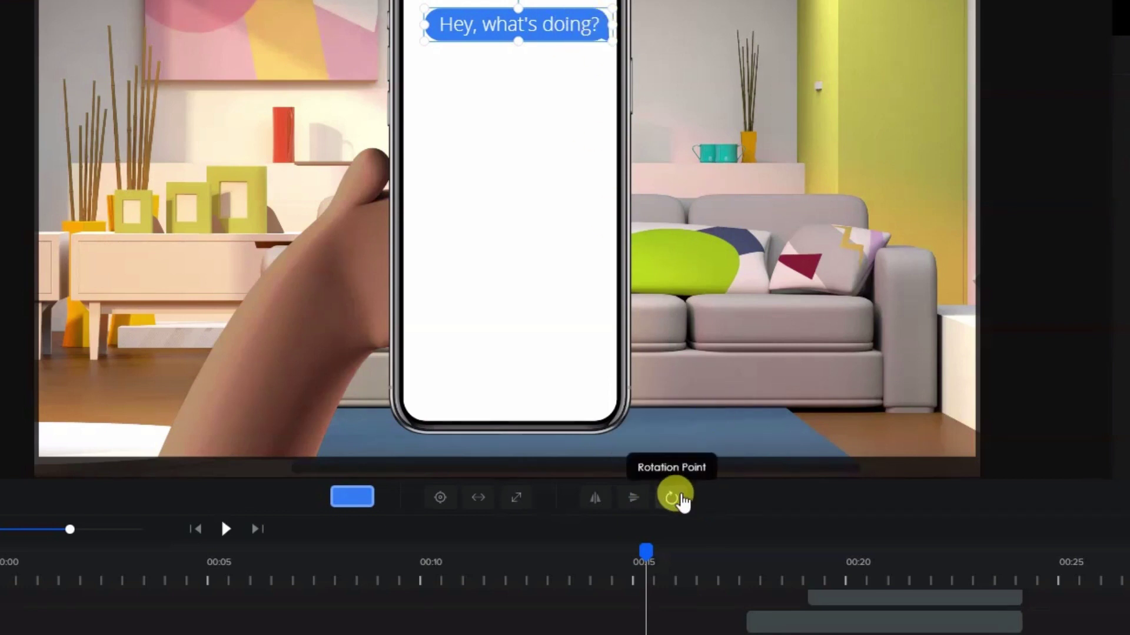
{"action": "left_click", "coordinate": [674, 498]}
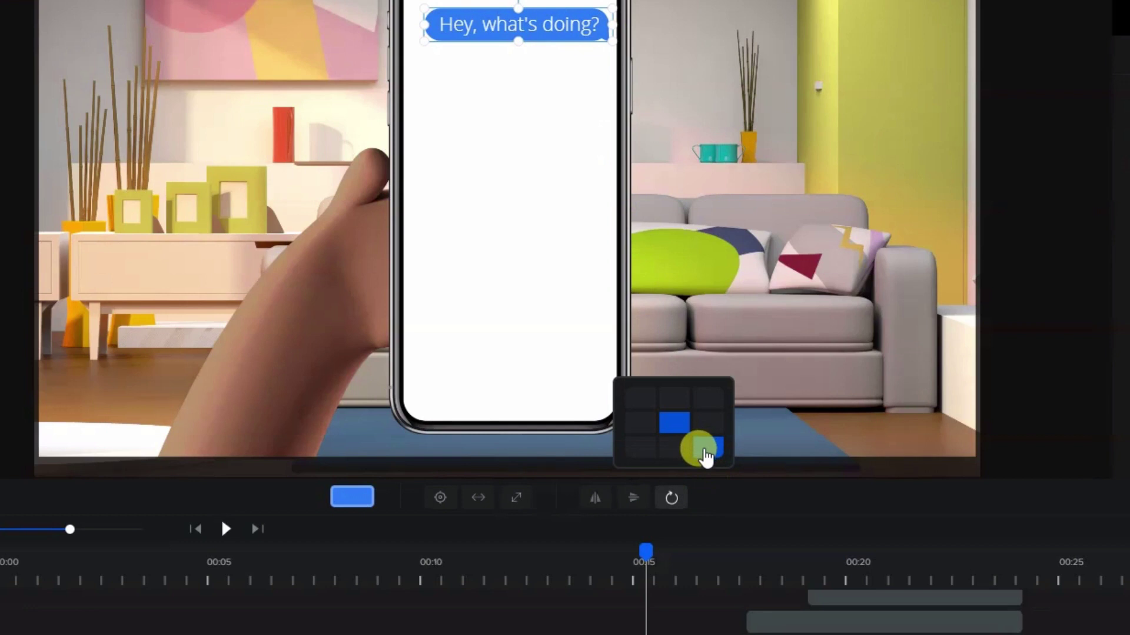
{"action": "left_click", "coordinate": [769, 457]}
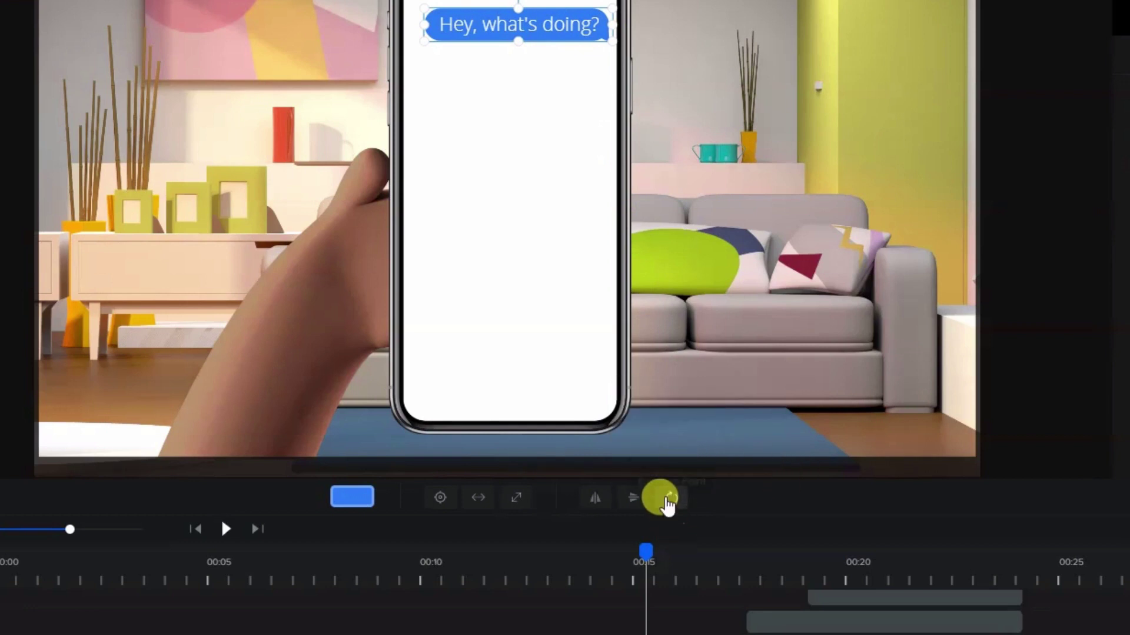
{"action": "left_click", "coordinate": [668, 503]}
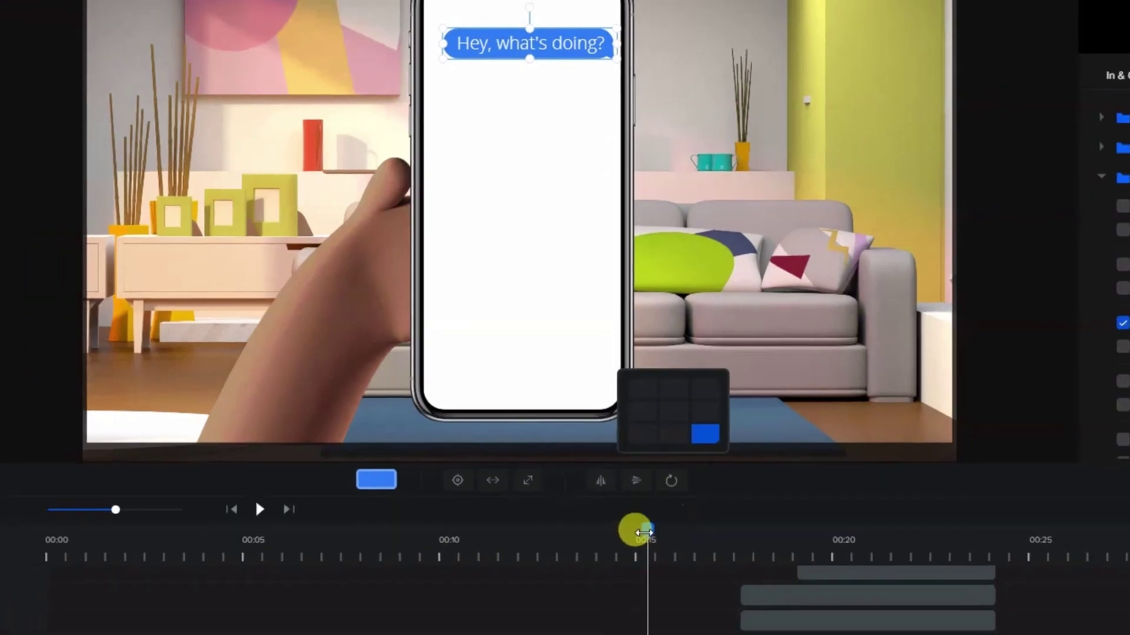
{"action": "left_click_drag", "start_coordinate": [643, 533], "coordinate": [619, 539]}
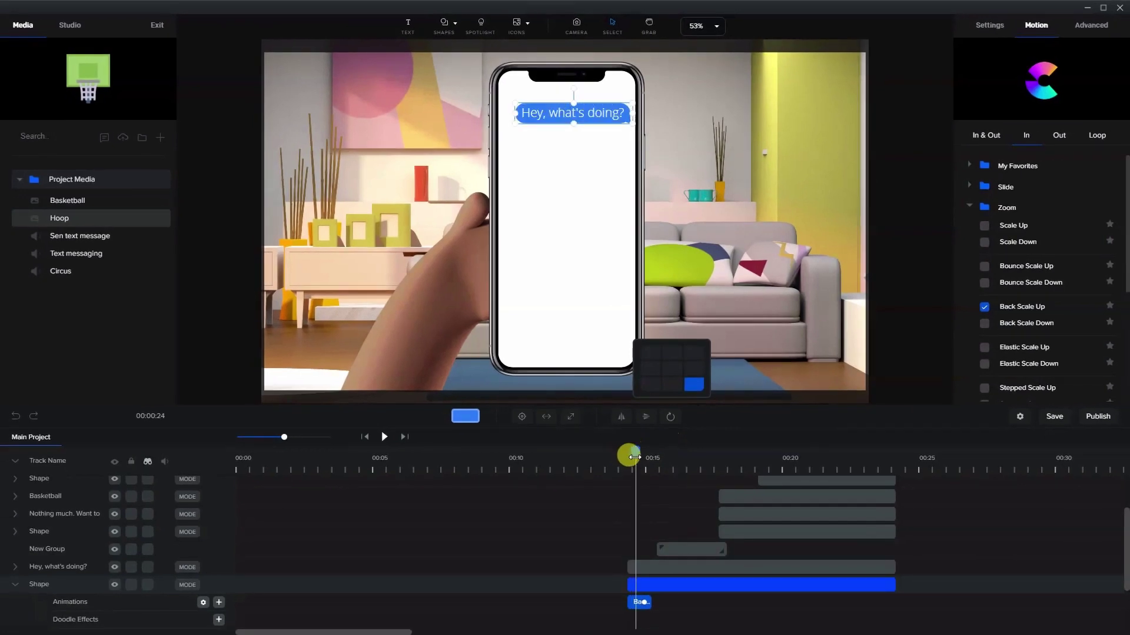
{"action": "left_click_drag", "start_coordinate": [634, 457], "coordinate": [607, 452]}
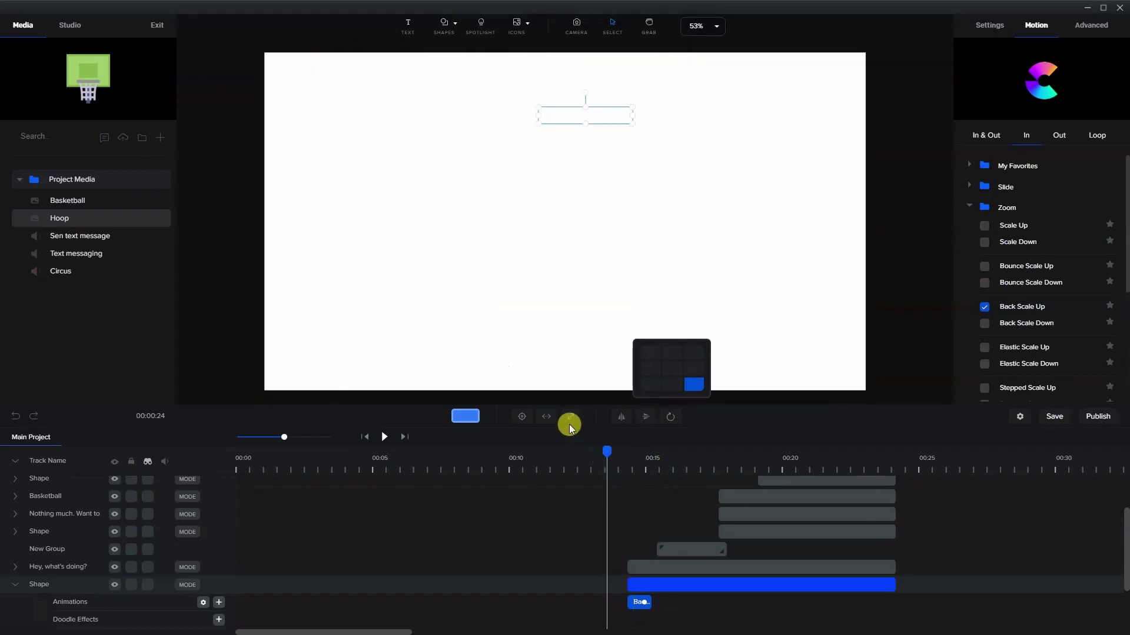
Give the 'Hey, what's doing?' text a Back Scale Up entrance and preview it with its bubble
{"action": "left_click", "coordinate": [382, 440]}
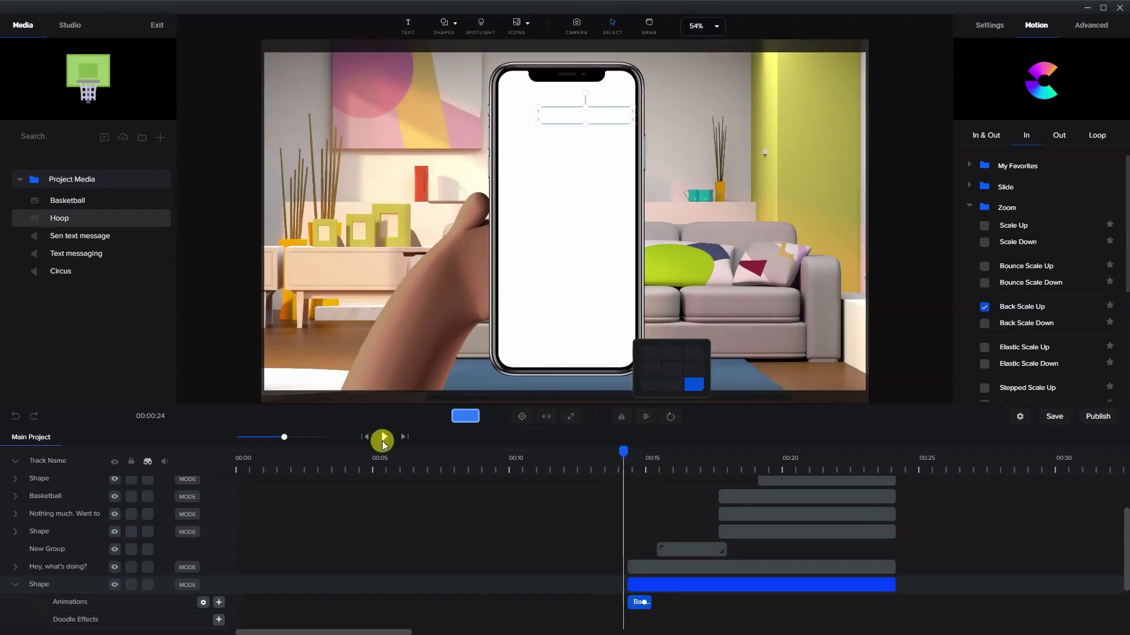
{"action": "left_click", "coordinate": [382, 440]}
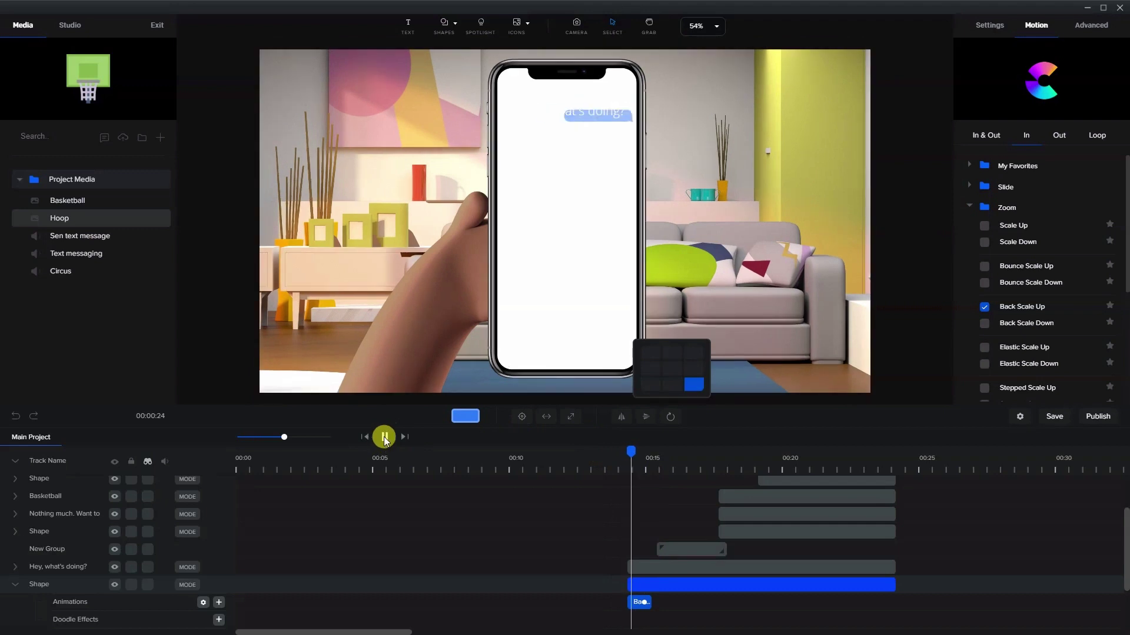
{"action": "left_click", "coordinate": [384, 436]}
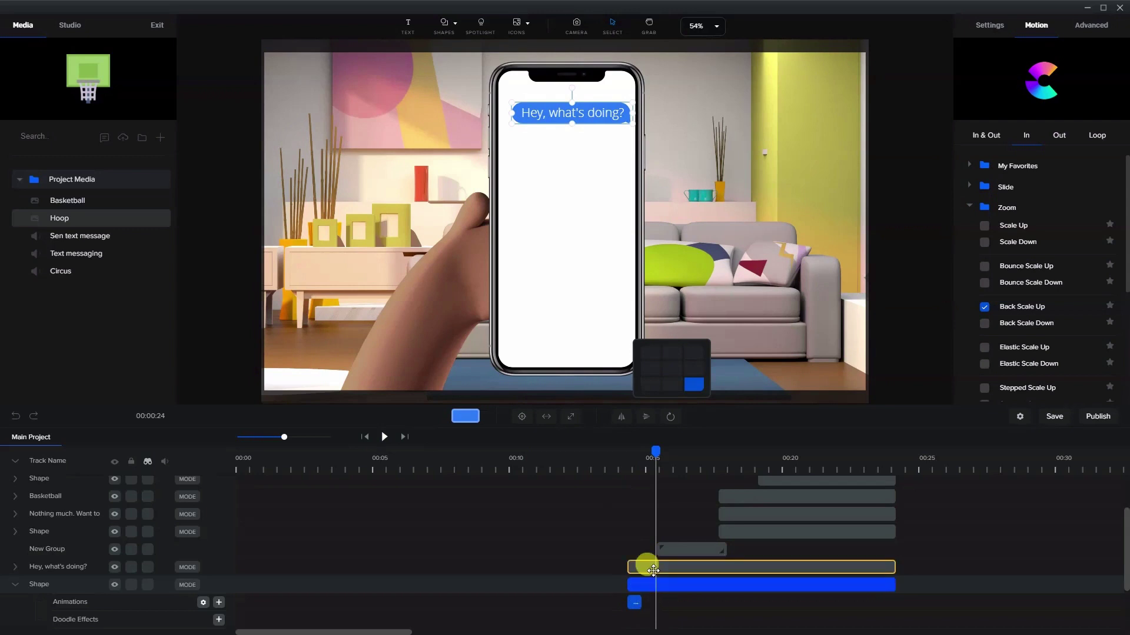
{"action": "left_click", "coordinate": [635, 569]}
{"action": "left_click", "coordinate": [635, 566]}
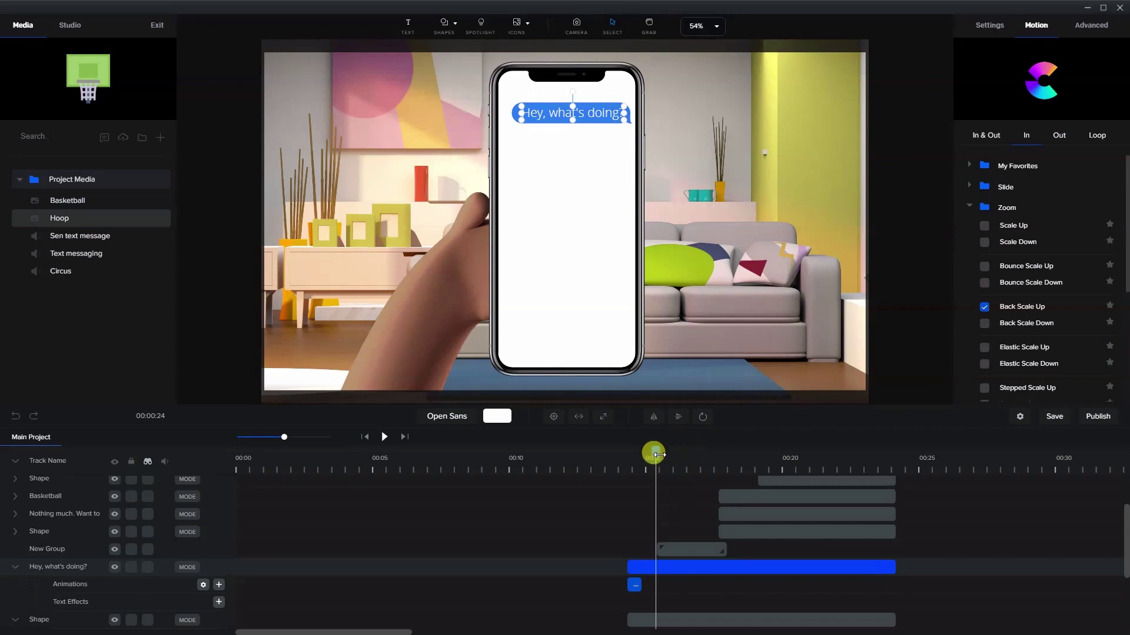
{"action": "mouse_move", "coordinate": [659, 454]}
{"action": "left_mouse_down"}
{"action": "mouse_move", "coordinate": [631, 461]}
{"action": "mouse_move", "coordinate": [655, 465]}
{"action": "left_mouse_up"}
Add a shortened Typewriter text effect to 'Hey, what's doing?' and preview it typing out
{"action": "left_click", "coordinate": [636, 558]}
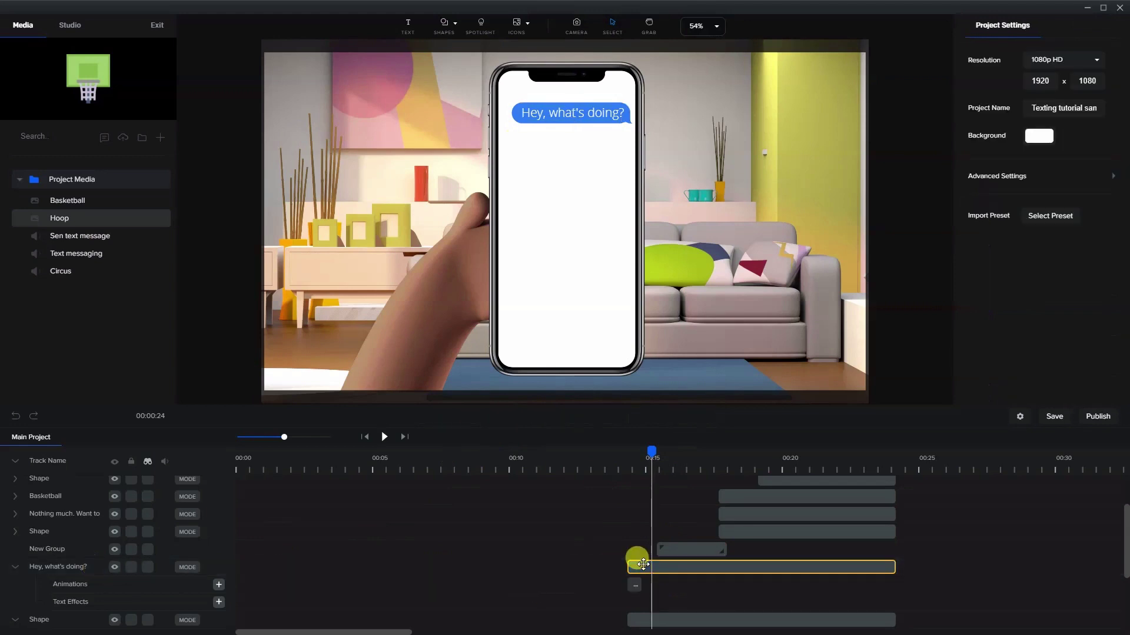
{"action": "left_click", "coordinate": [643, 566]}
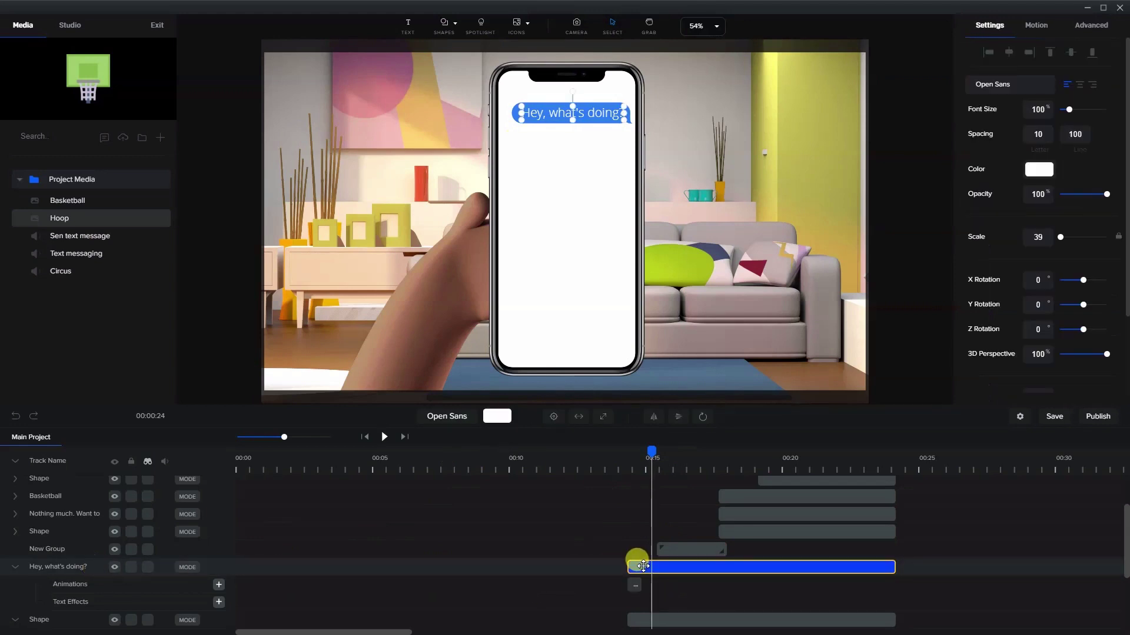
{"action": "left_click", "coordinate": [219, 602]}
{"action": "left_click", "coordinate": [297, 495]}
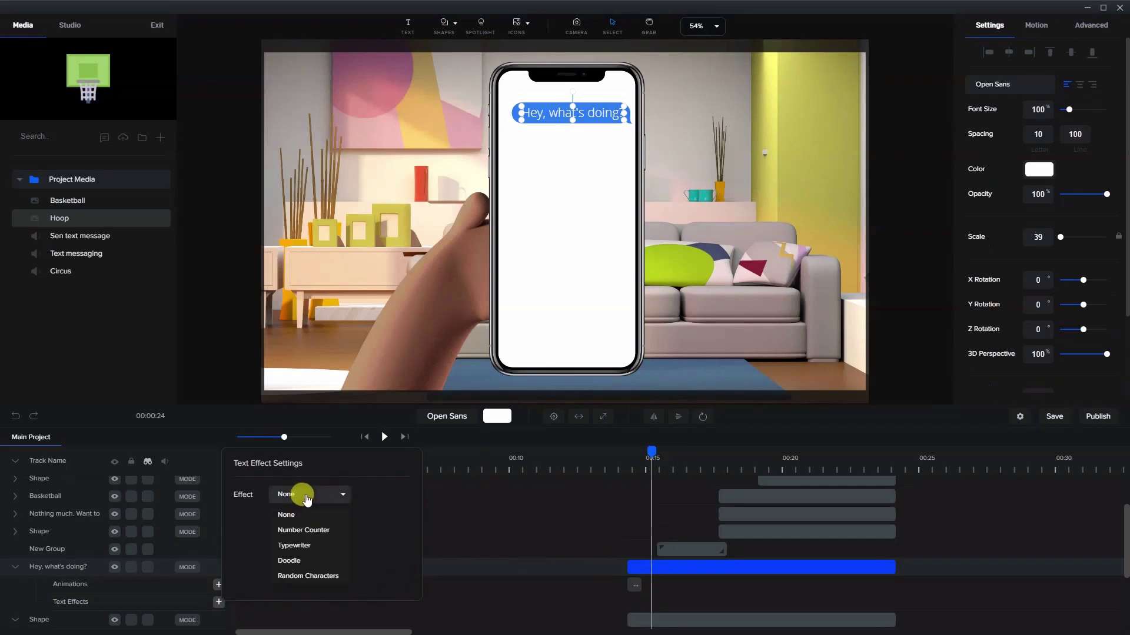
{"action": "left_click", "coordinate": [295, 548]}
{"action": "left_click_drag", "start_coordinate": [659, 601], "coordinate": [644, 602]}
{"action": "mouse_move", "coordinate": [628, 466]}
{"action": "left_mouse_down"}
{"action": "mouse_move", "coordinate": [620, 450]}
{"action": "mouse_move", "coordinate": [637, 452]}
{"action": "left_mouse_up"}
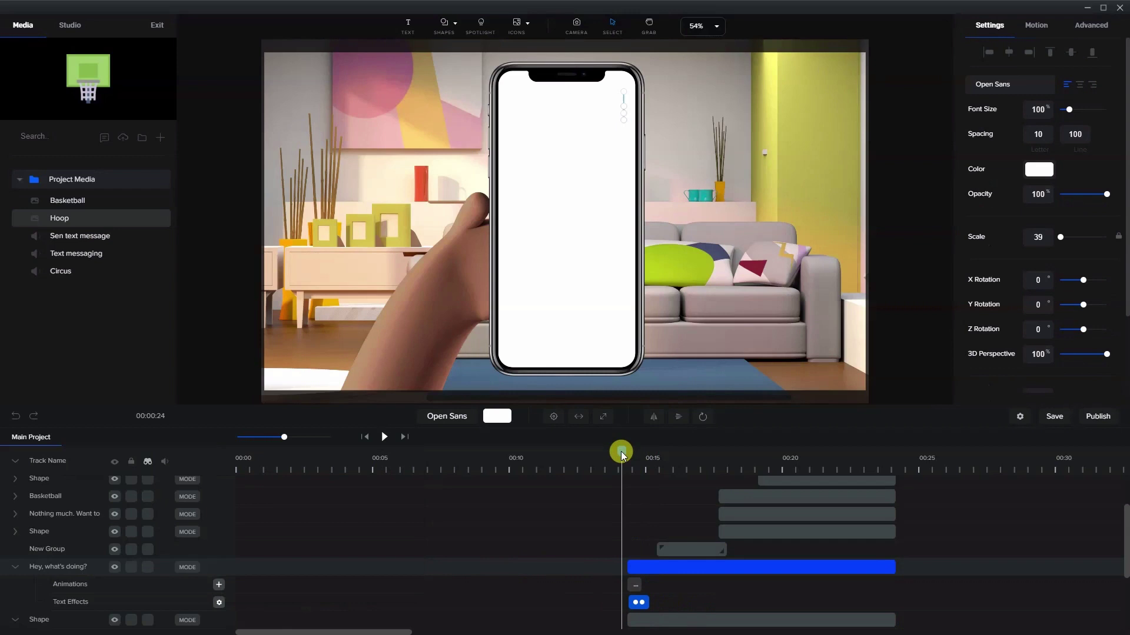
{"action": "left_click_drag", "start_coordinate": [659, 604], "coordinate": [675, 605]}
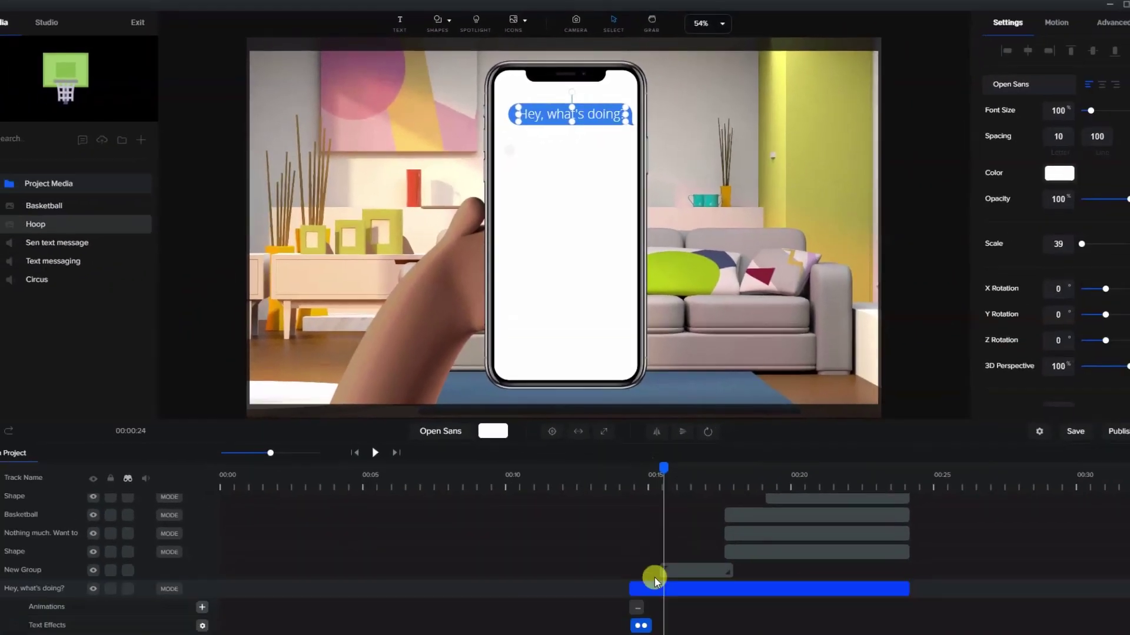
Move the 'Hey, what's doing?' text's rotation point to a different grid cell and replay its pop-in
{"action": "left_click", "coordinate": [645, 588]}
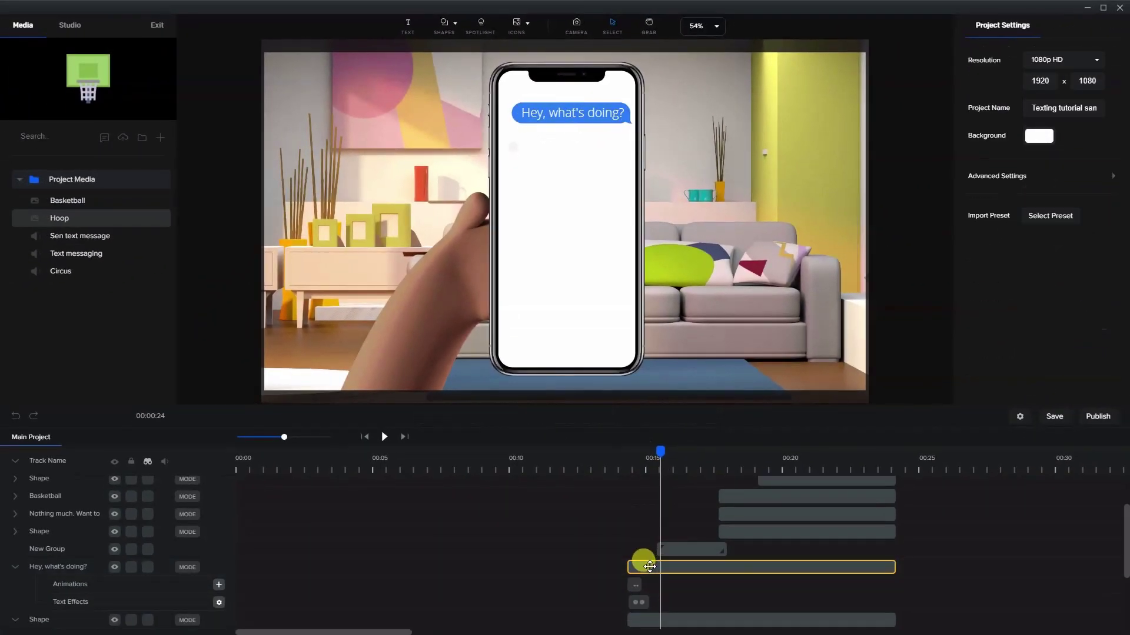
{"action": "left_click", "coordinate": [702, 417]}
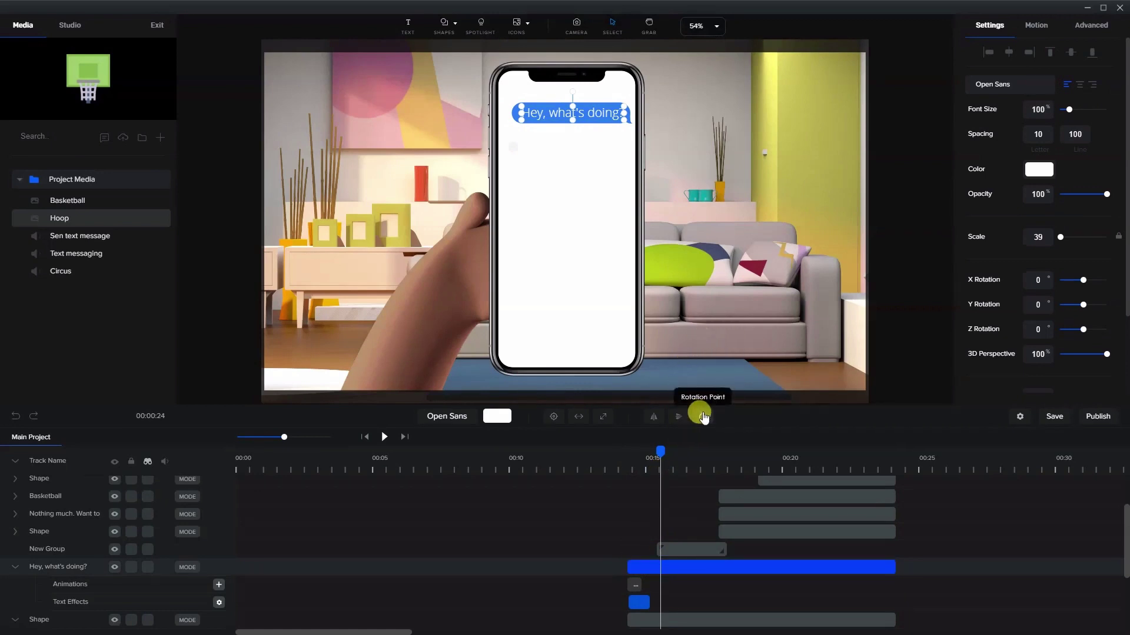
{"action": "left_click", "coordinate": [703, 416]}
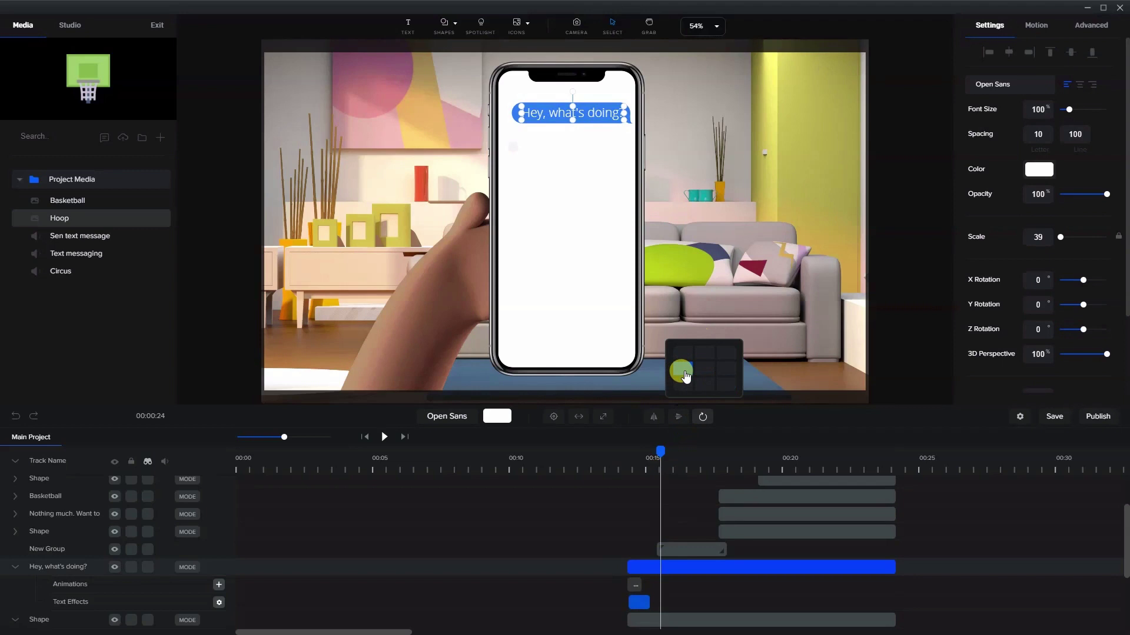
{"action": "left_click", "coordinate": [685, 376]}
{"action": "left_click_drag", "start_coordinate": [651, 450], "coordinate": [721, 470]}
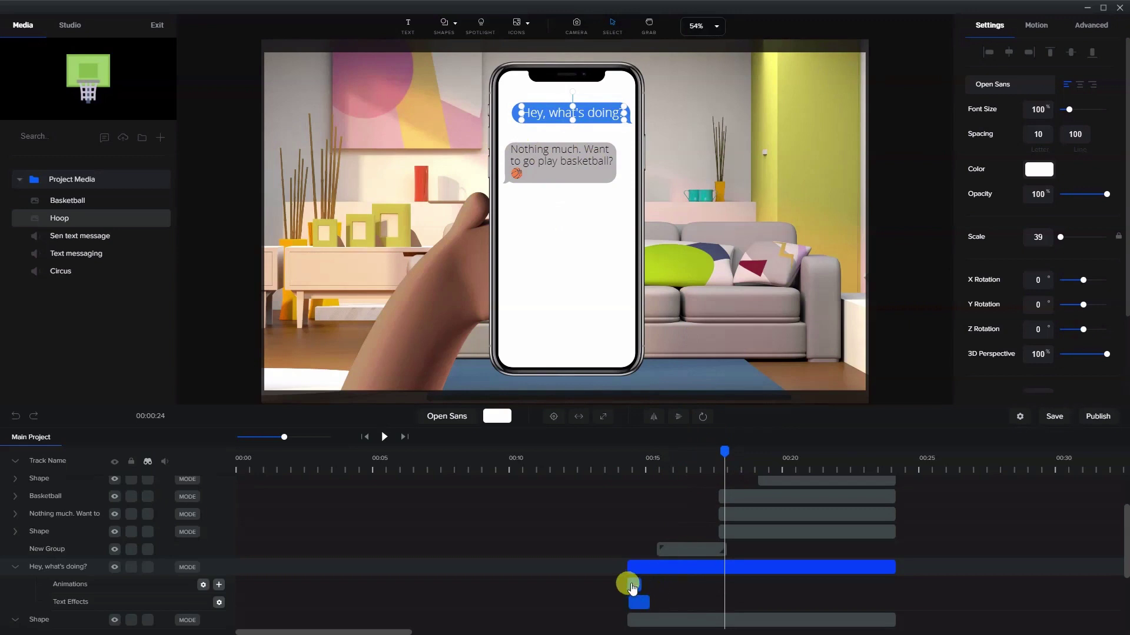
{"action": "scroll", "coordinate": [632, 588], "scroll_direction": "down", "scroll_amount": 2}
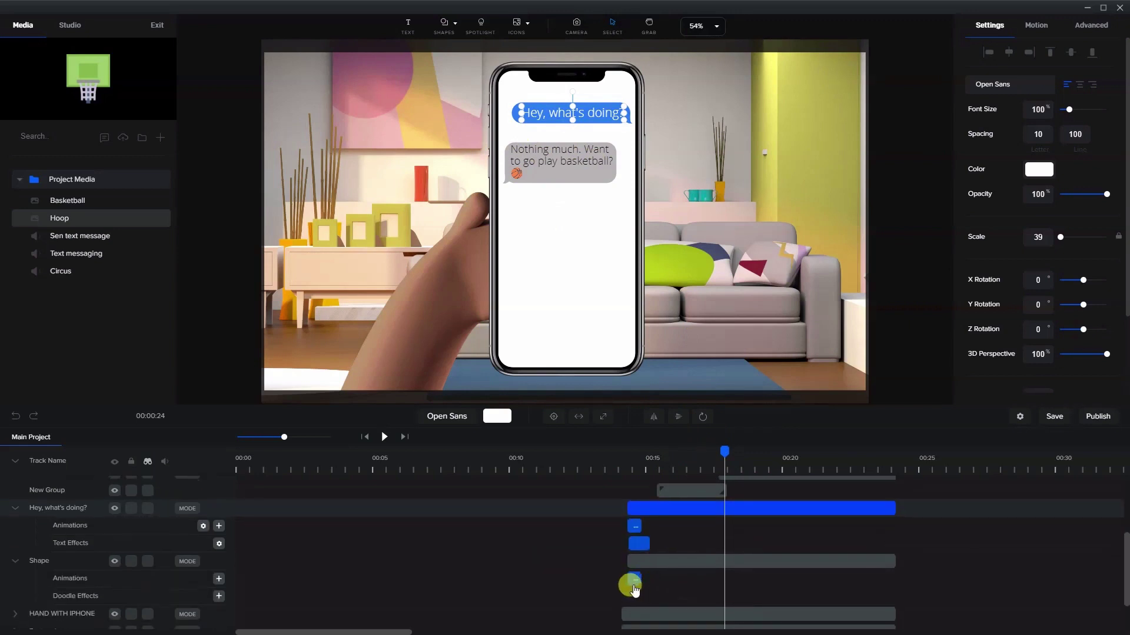
{"action": "left_click", "coordinate": [634, 585]}
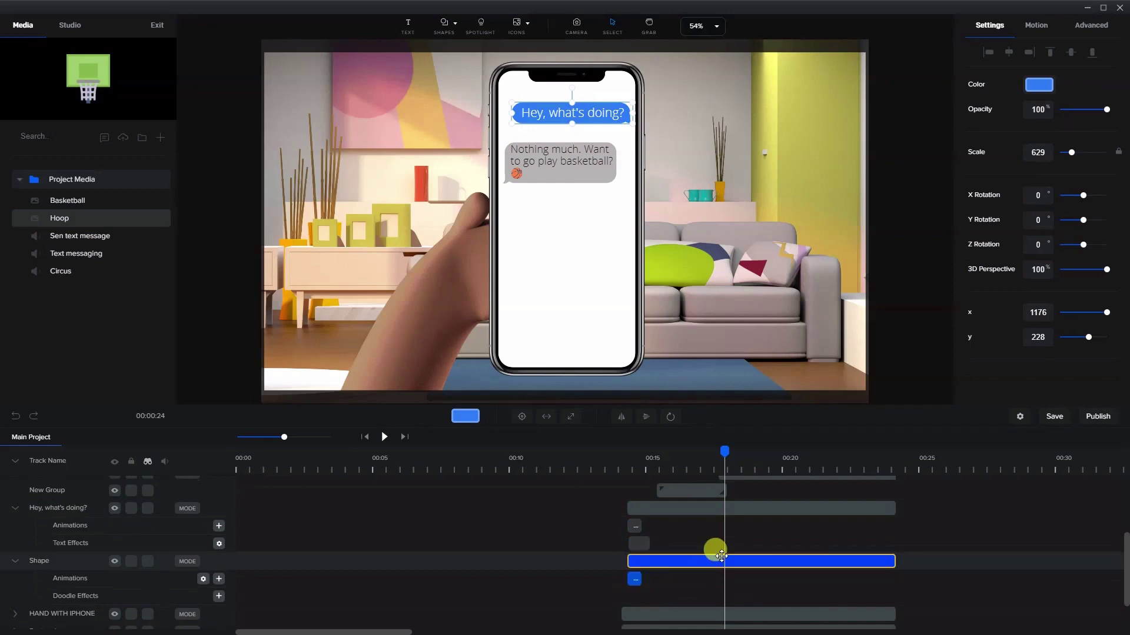
{"action": "scroll", "coordinate": [736, 546], "scroll_direction": "up", "scroll_amount": 4}
{"action": "left_click", "coordinate": [736, 593]}
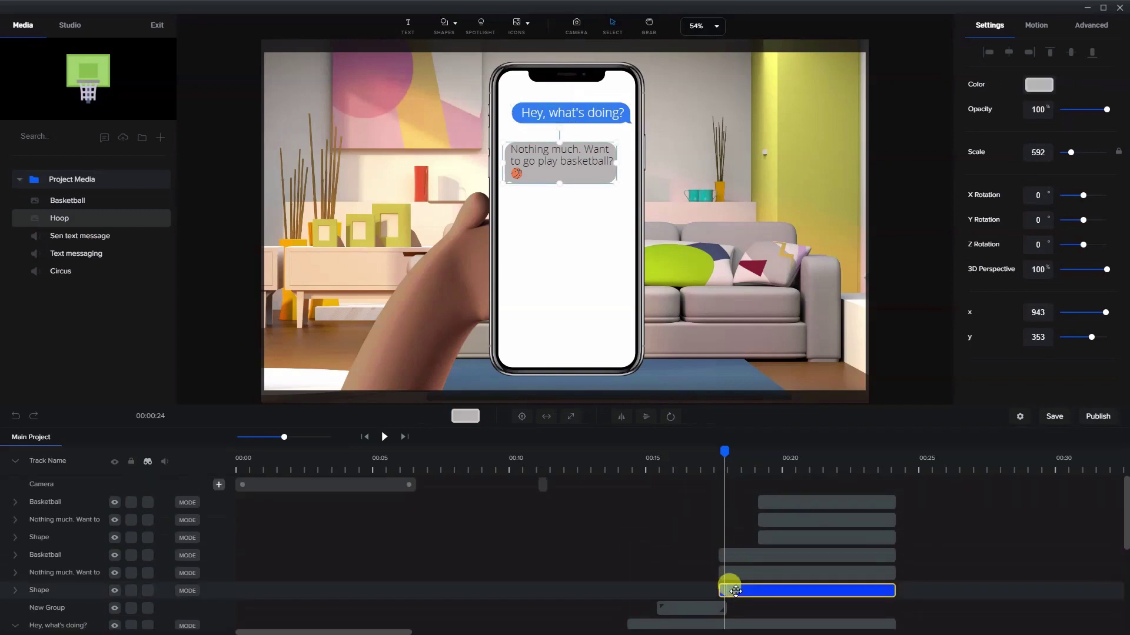
{"action": "left_click", "coordinate": [742, 572]}
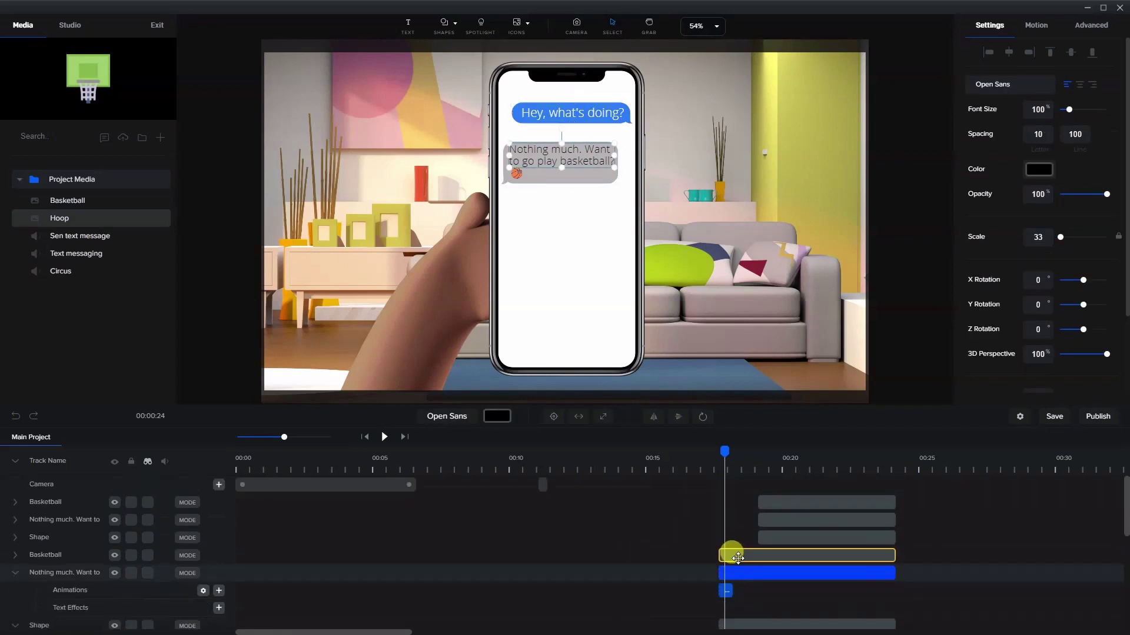
{"action": "left_click", "coordinate": [732, 555]}
{"action": "scroll", "coordinate": [733, 542], "scroll_direction": "down", "scroll_amount": 4}
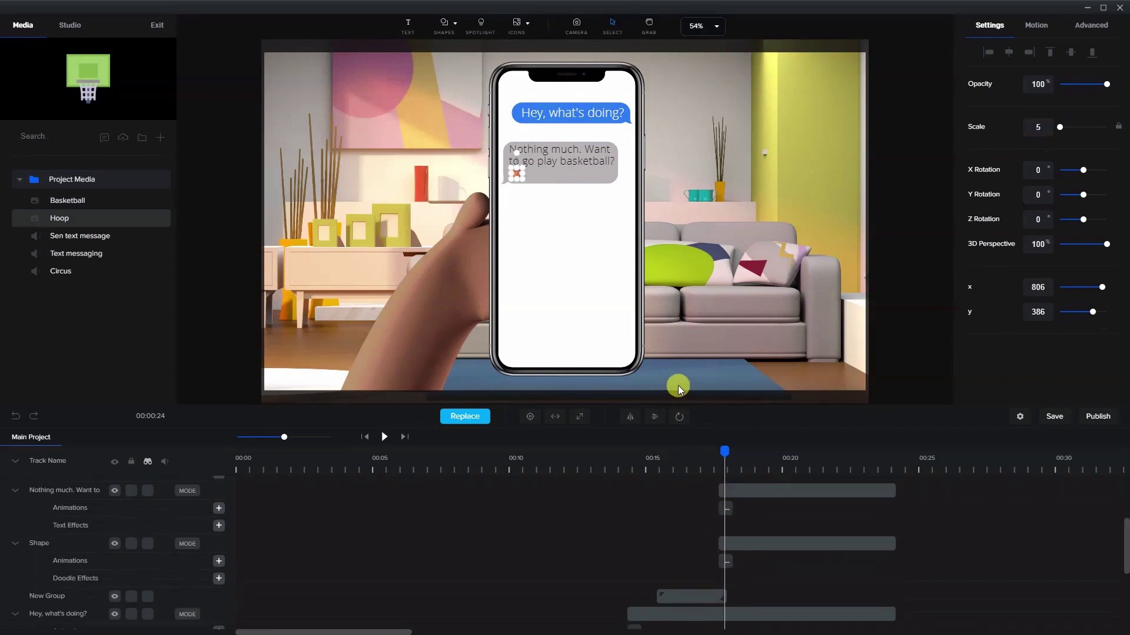
{"action": "mouse_move", "coordinate": [725, 450]}
{"action": "left_mouse_down"}
{"action": "mouse_move", "coordinate": [704, 451]}
{"action": "mouse_move", "coordinate": [727, 453]}
{"action": "left_mouse_up"}
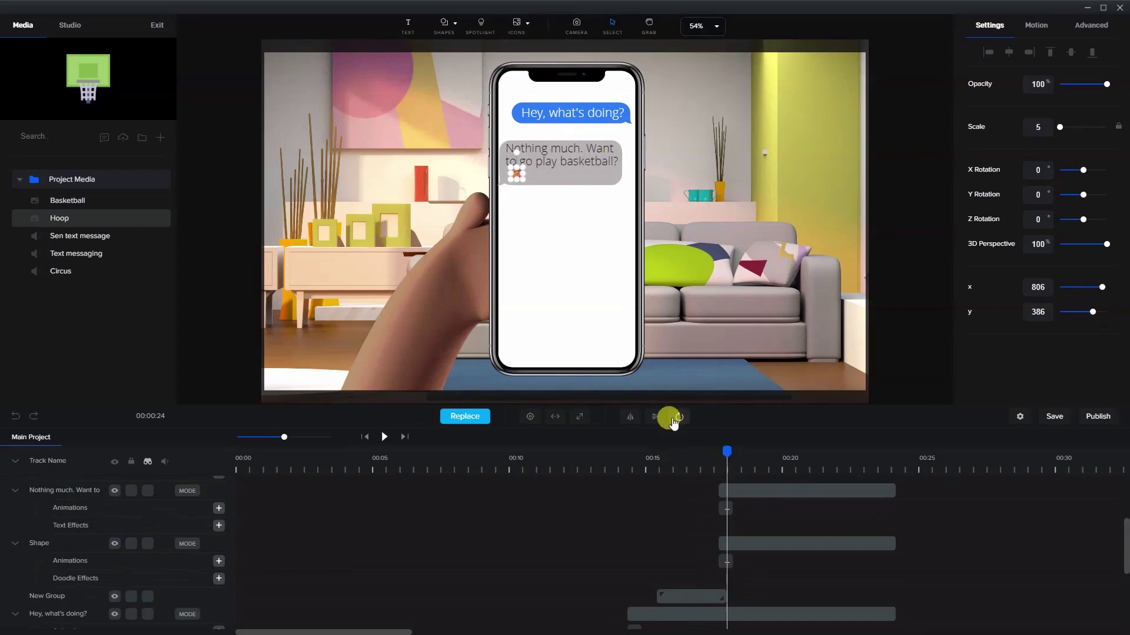
Anchor the grey reply bubble, its text and the basketball icon at bottom-left, then preview
{"action": "left_click", "coordinate": [724, 558]}
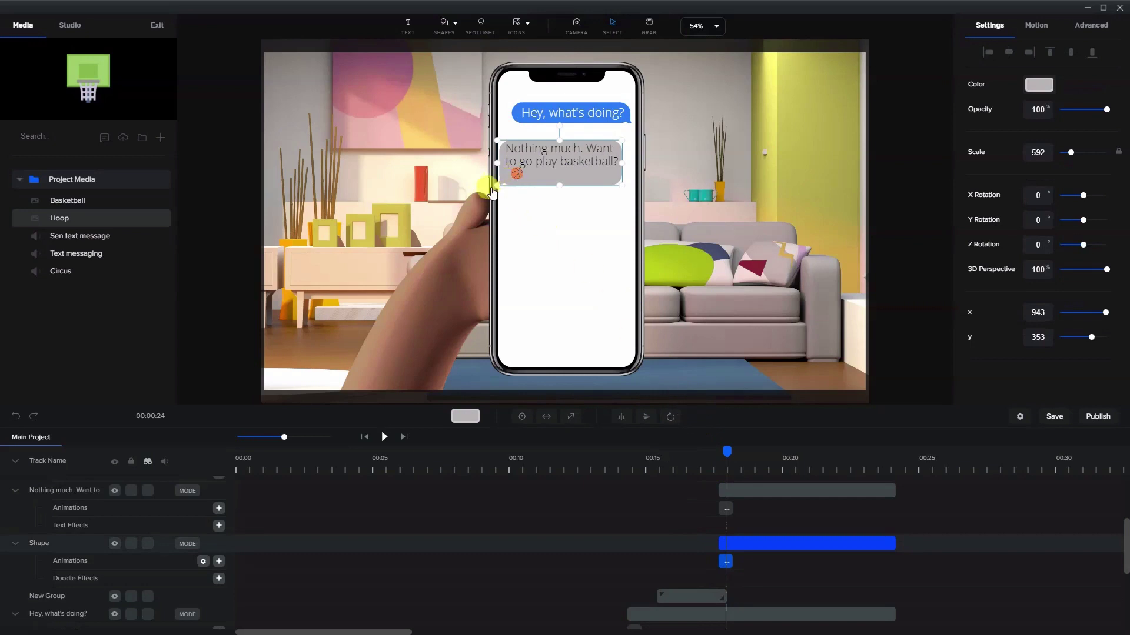
{"action": "left_click", "coordinate": [670, 418]}
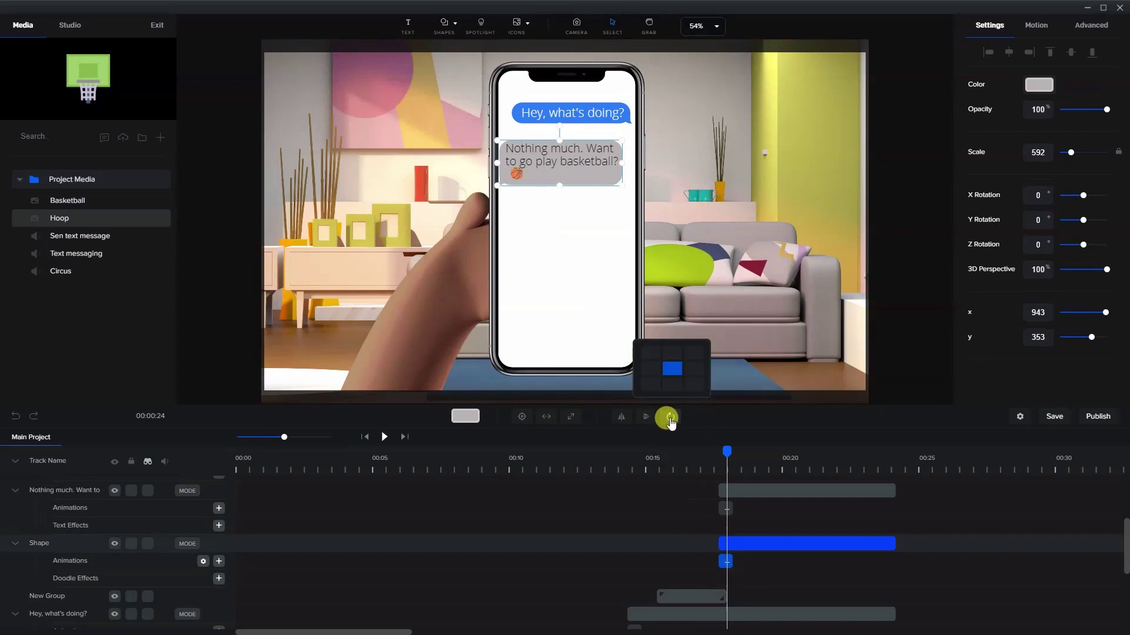
{"action": "left_click", "coordinate": [649, 383]}
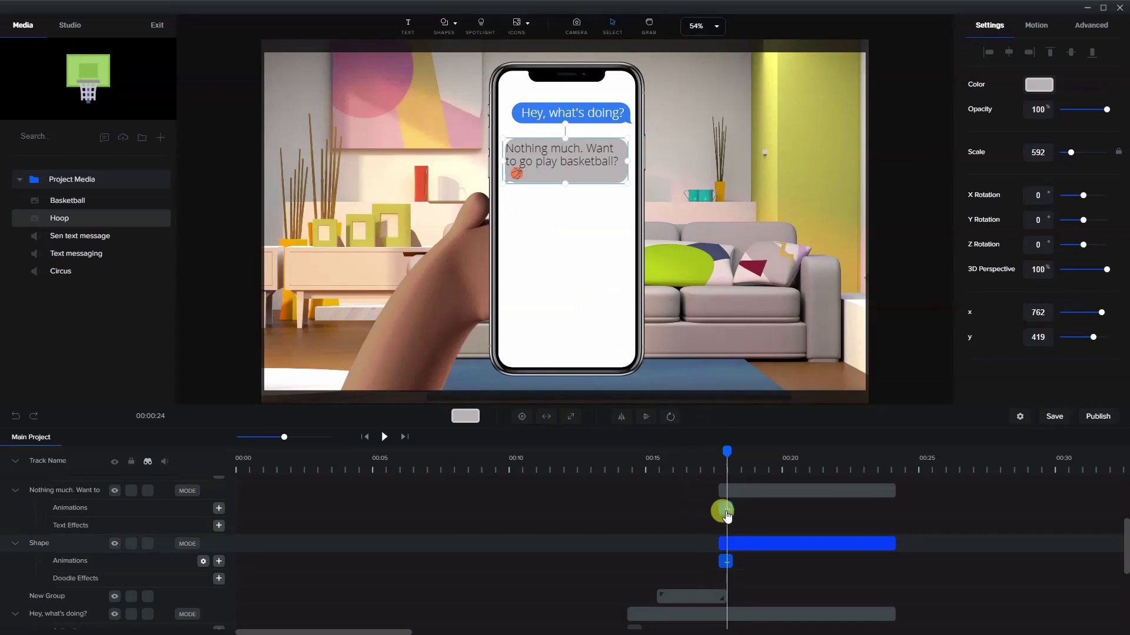
{"action": "left_click", "coordinate": [727, 511]}
{"action": "left_click", "coordinate": [701, 416]}
{"action": "left_click", "coordinate": [682, 386]}
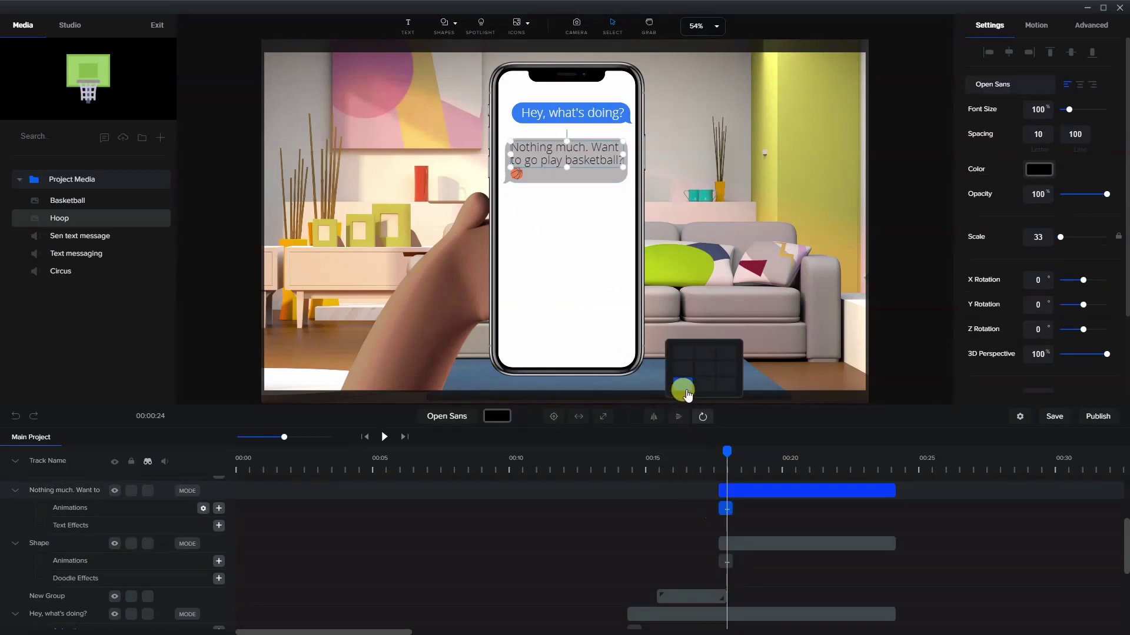
{"action": "scroll", "coordinate": [740, 508], "scroll_direction": "up", "scroll_amount": 2}
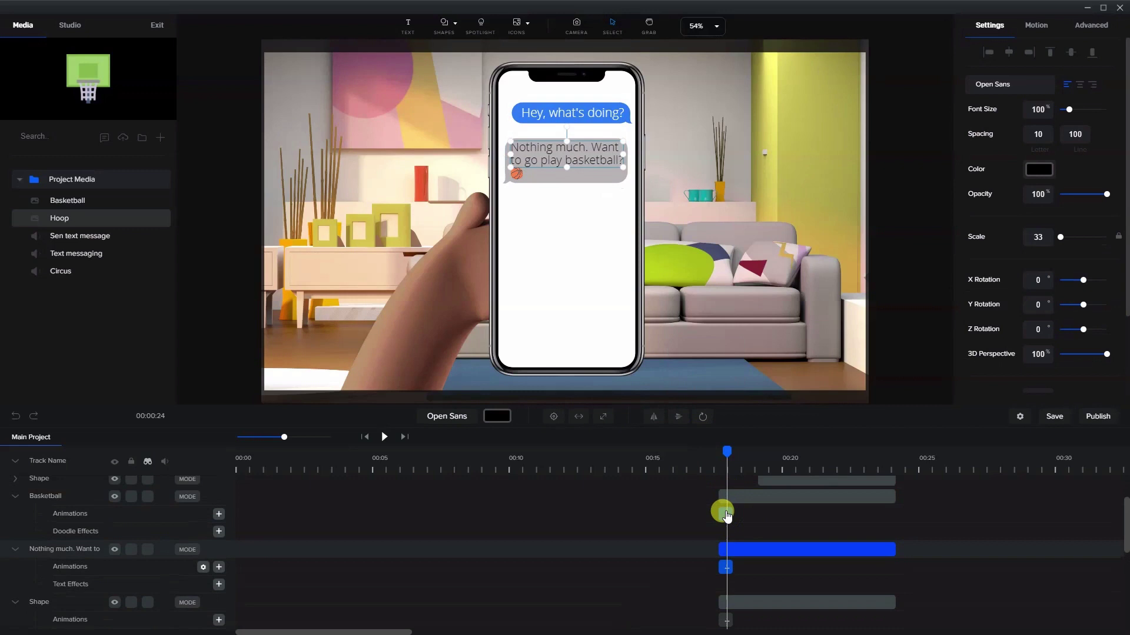
{"action": "left_click", "coordinate": [725, 513]}
{"action": "left_click", "coordinate": [680, 418]}
{"action": "left_click", "coordinate": [660, 384]}
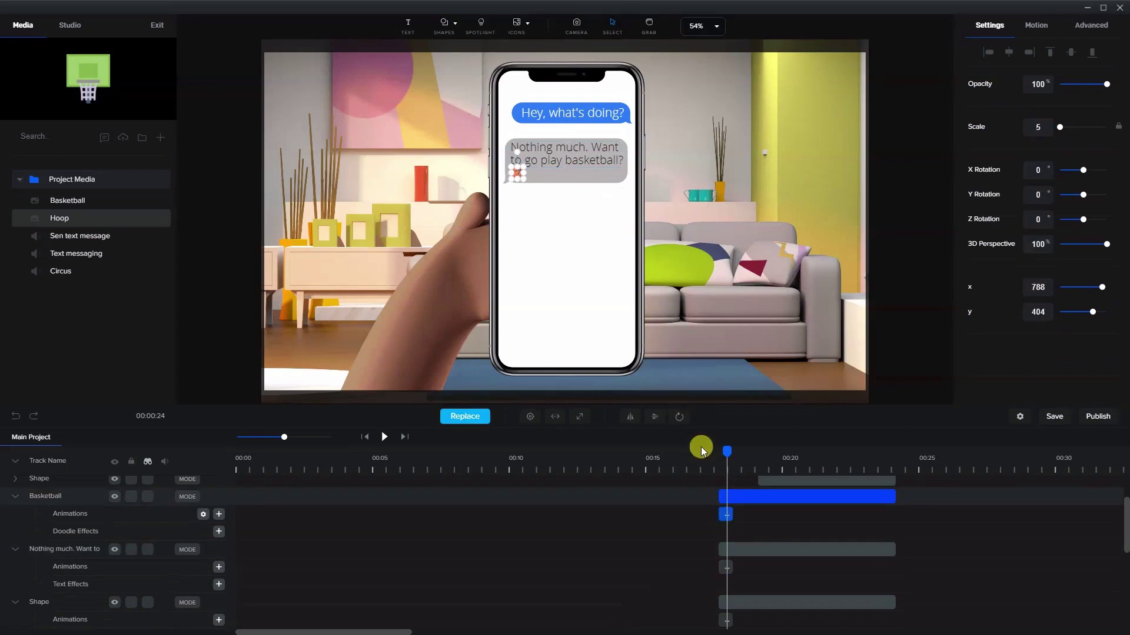
{"action": "left_click_drag", "start_coordinate": [730, 452], "coordinate": [773, 449]}
Advance to the new blue bubble and set its shape's rotation point to bottom-right
{"action": "left_click", "coordinate": [767, 517]}
{"action": "left_click", "coordinate": [785, 536]}
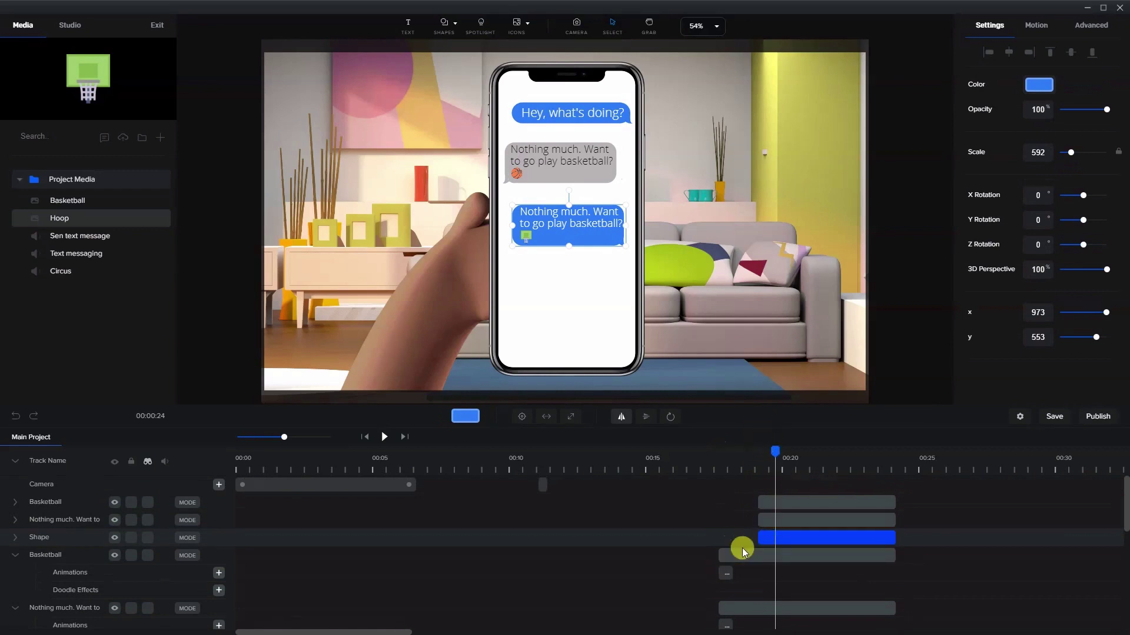
{"action": "left_click", "coordinate": [776, 519]}
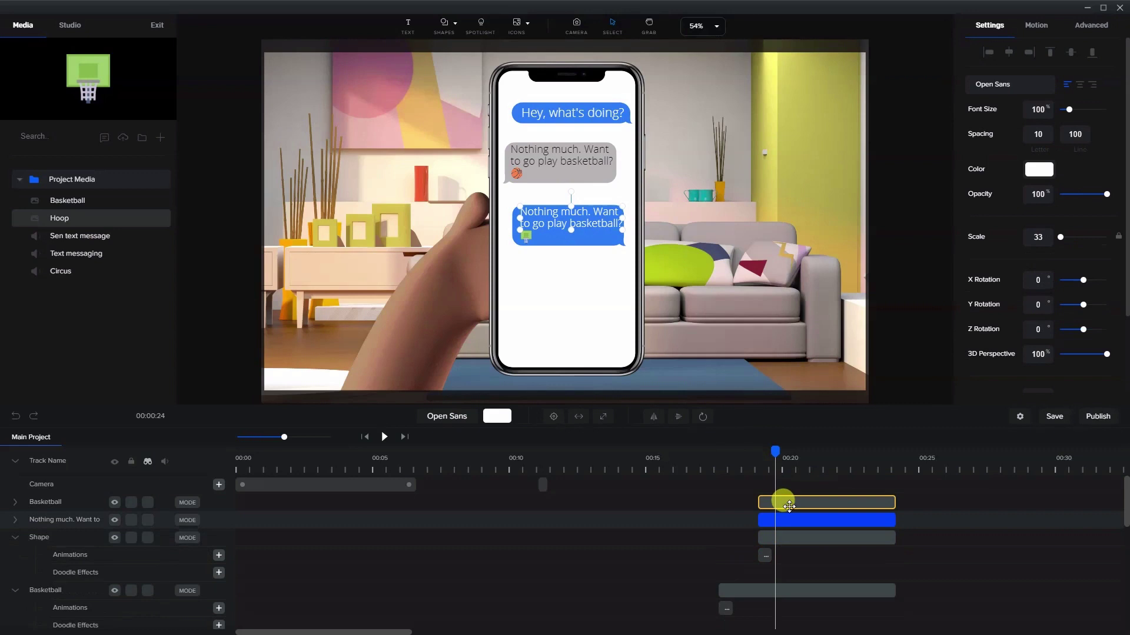
{"action": "left_click", "coordinate": [777, 503]}
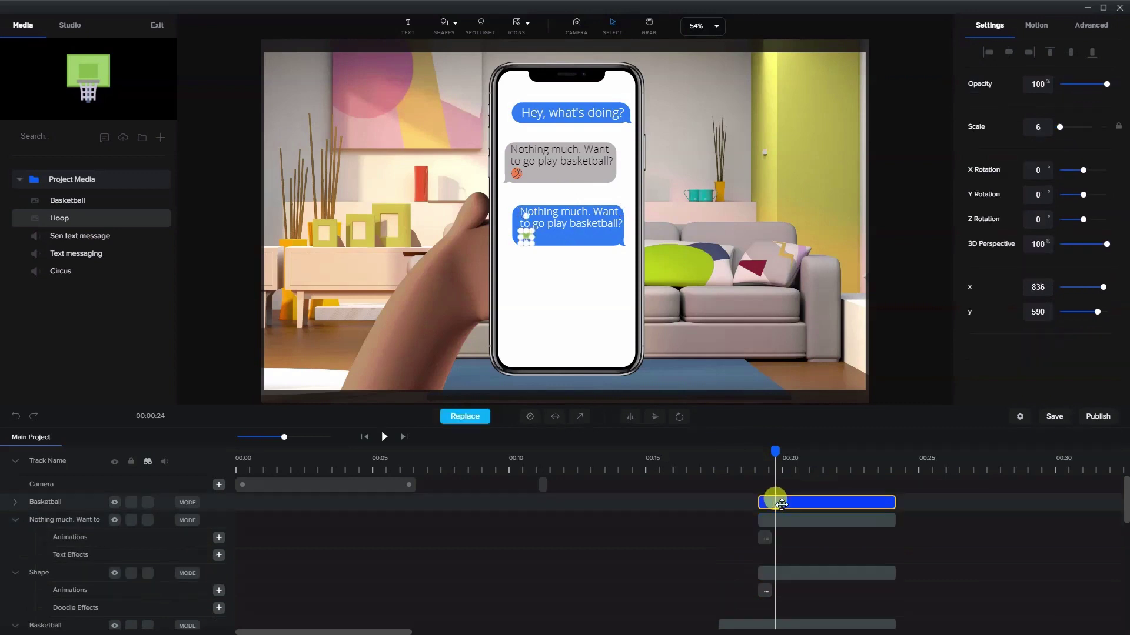
{"action": "left_click_drag", "start_coordinate": [764, 495], "coordinate": [779, 598]}
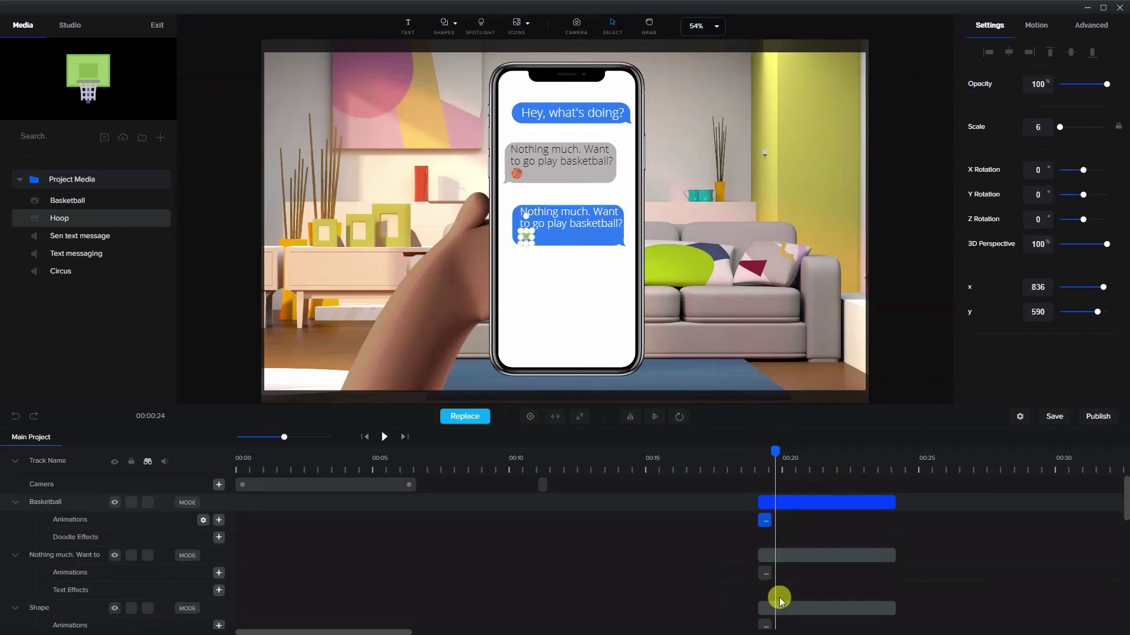
{"action": "left_click", "coordinate": [764, 569]}
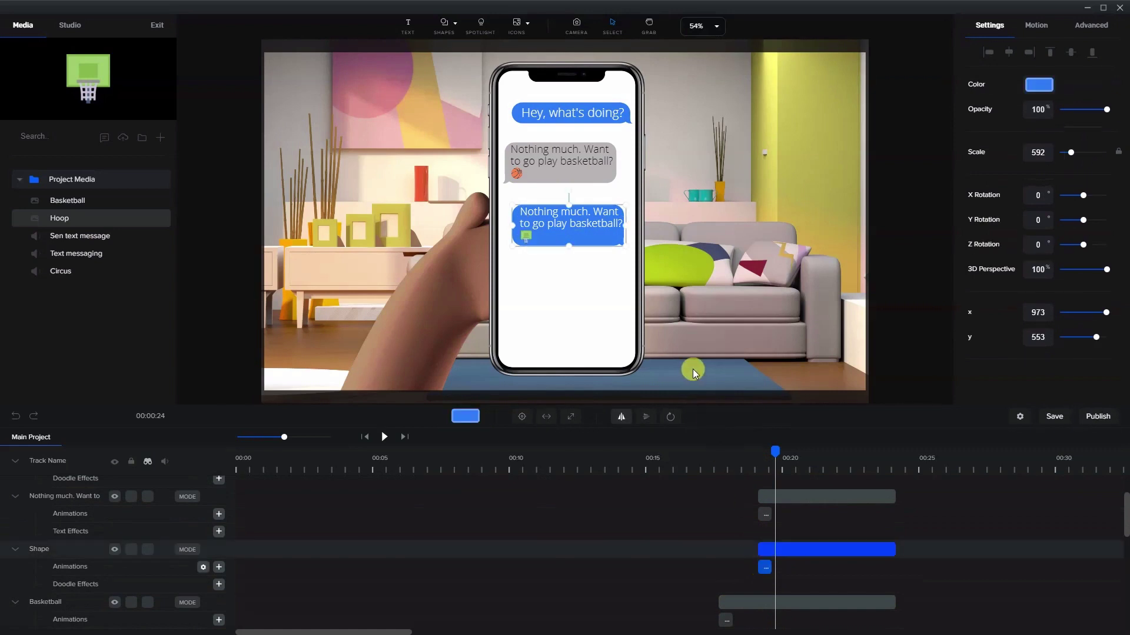
{"action": "left_click", "coordinate": [670, 416]}
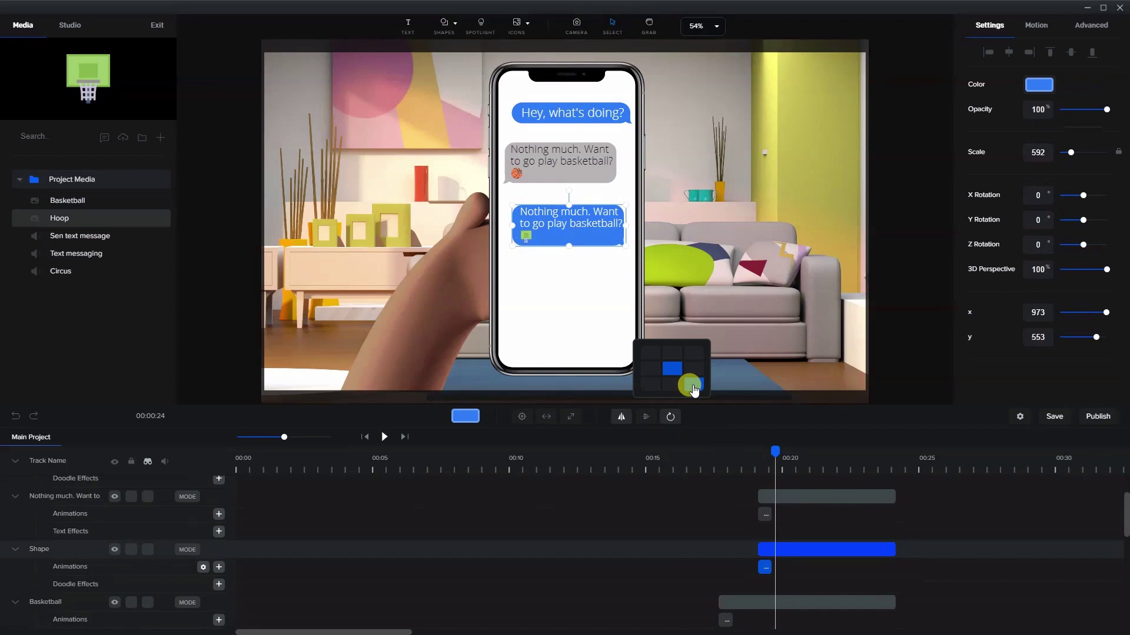
Set the new blue bubble's text rotation point to bottom-right
{"action": "left_click", "coordinate": [763, 517]}
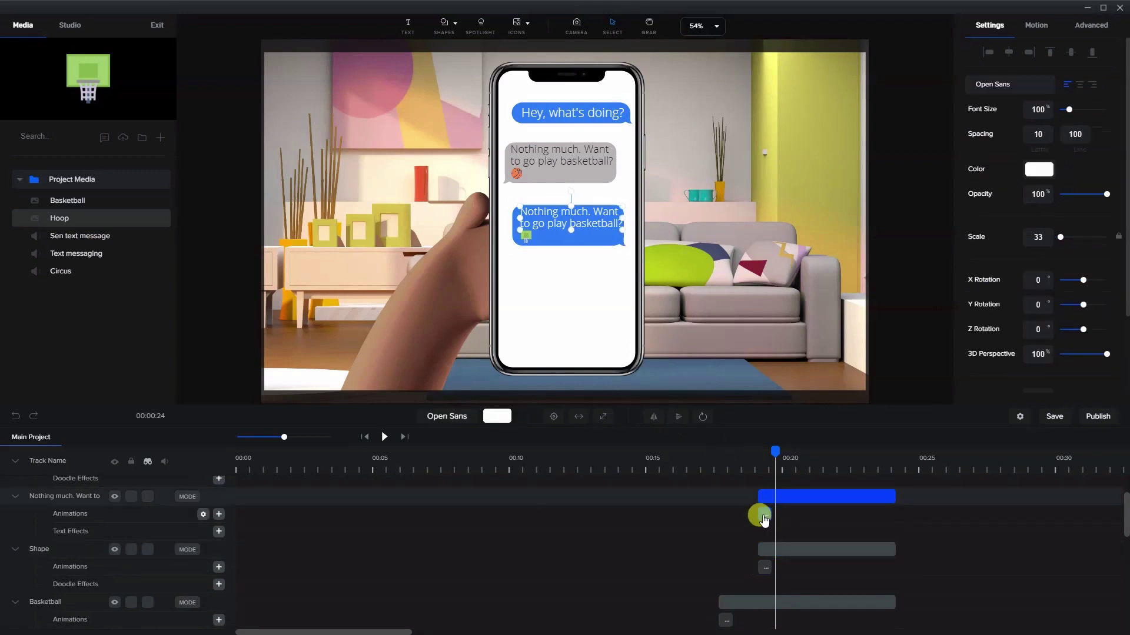
{"action": "left_click", "coordinate": [703, 418]}
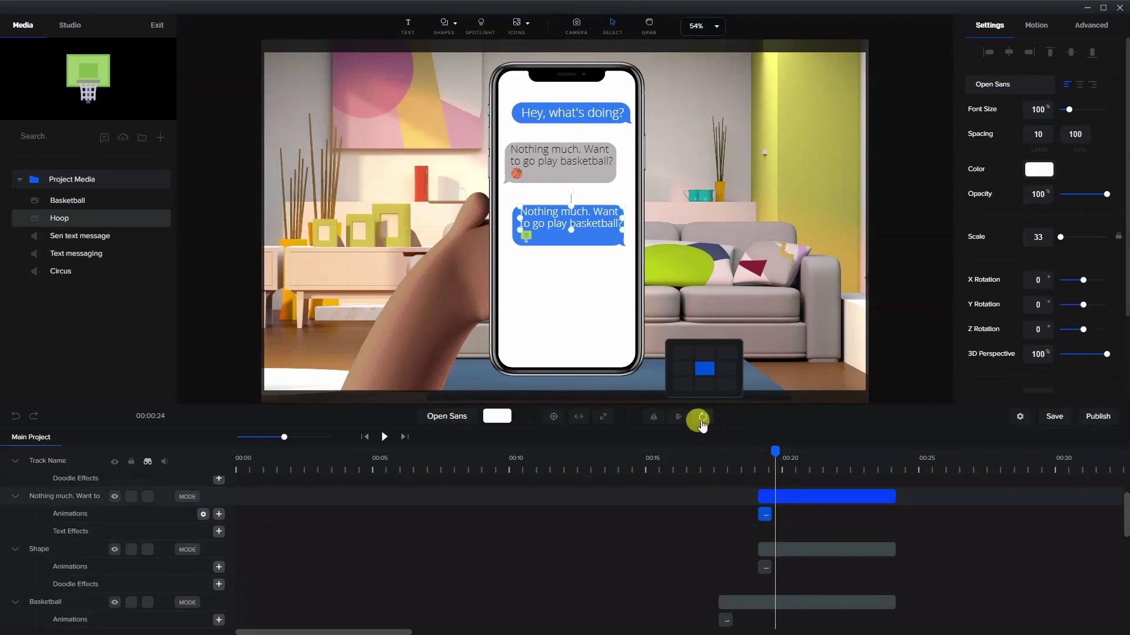
{"action": "left_click", "coordinate": [685, 354]}
{"action": "left_click", "coordinate": [617, 213]}
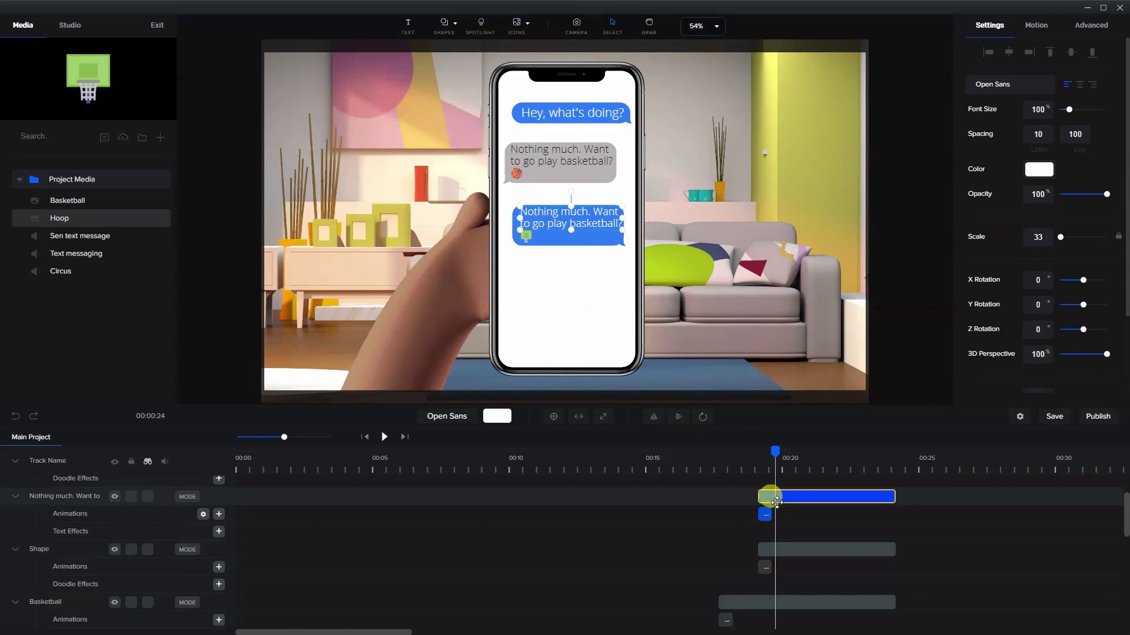
{"action": "scroll", "coordinate": [779, 533], "scroll_direction": "up", "scroll_amount": 2}
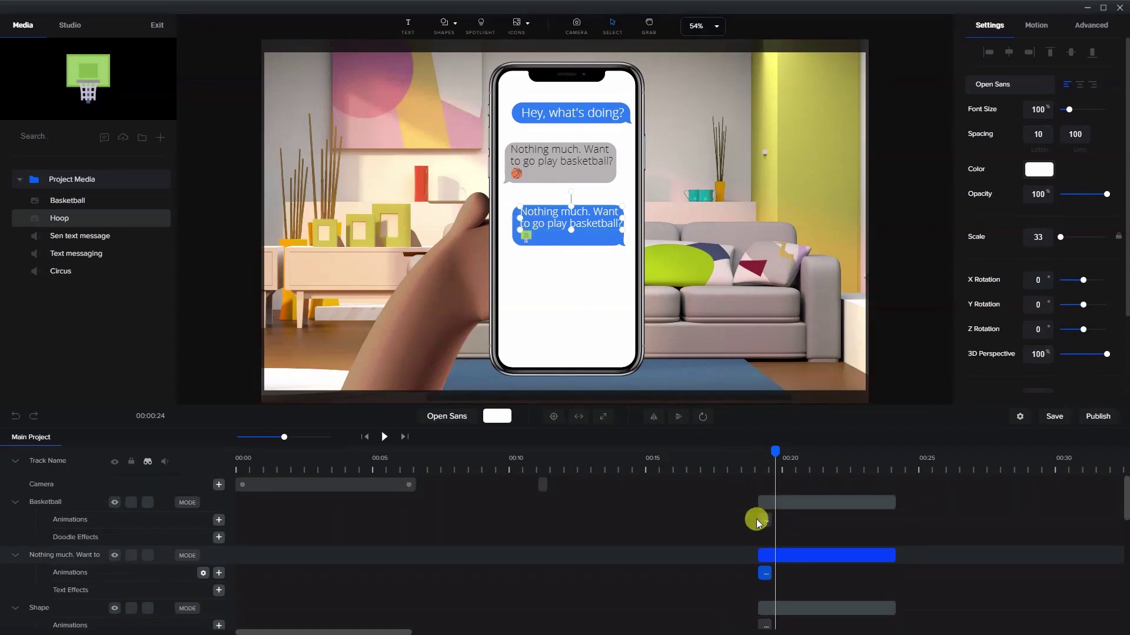
Anchor the hoop icon at its bottom-right corner and preview the blue bubble popping in
{"action": "left_click", "coordinate": [763, 522]}
{"action": "left_click", "coordinate": [796, 500]}
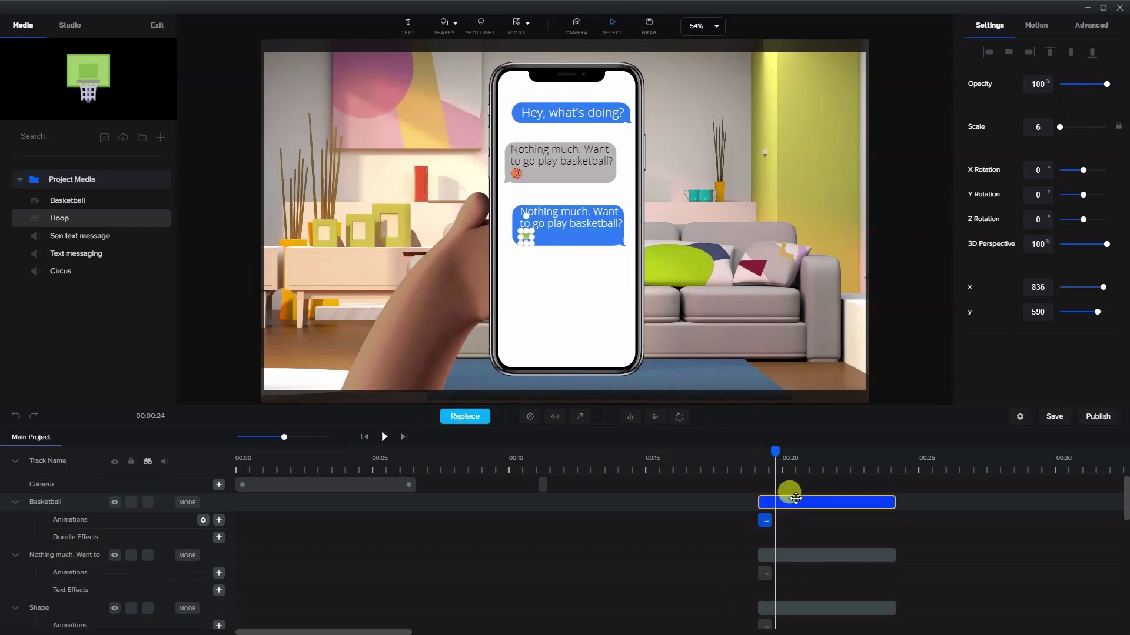
{"action": "left_click", "coordinate": [678, 416]}
{"action": "left_click", "coordinate": [705, 388]}
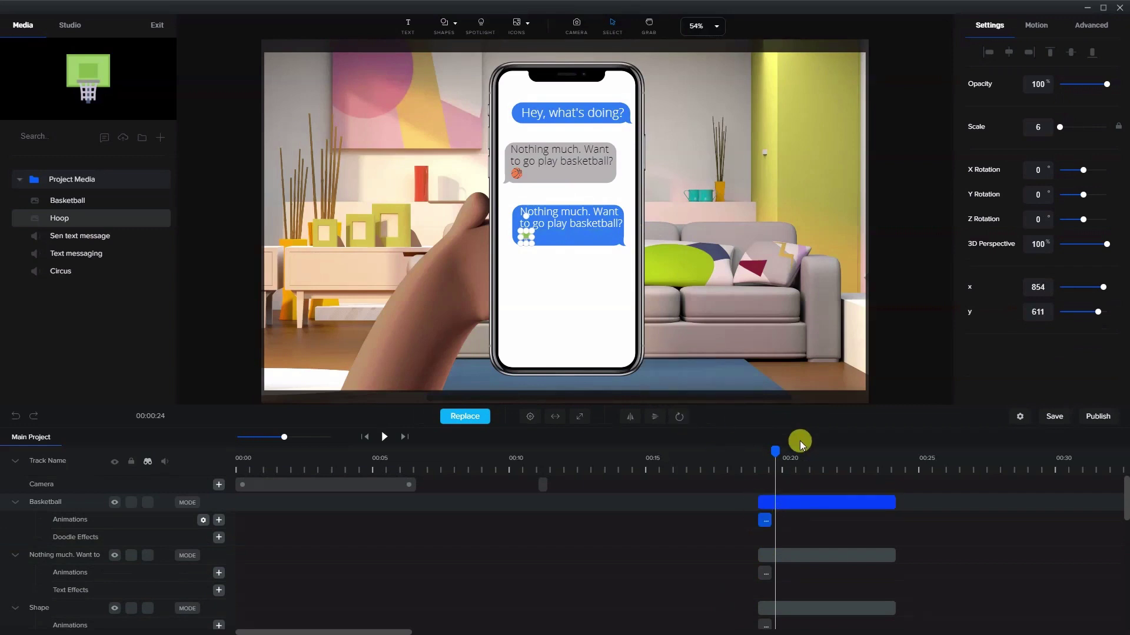
{"action": "mouse_move", "coordinate": [766, 453]}
{"action": "left_mouse_down"}
{"action": "mouse_move", "coordinate": [746, 451]}
{"action": "mouse_move", "coordinate": [778, 457]}
{"action": "left_mouse_up"}
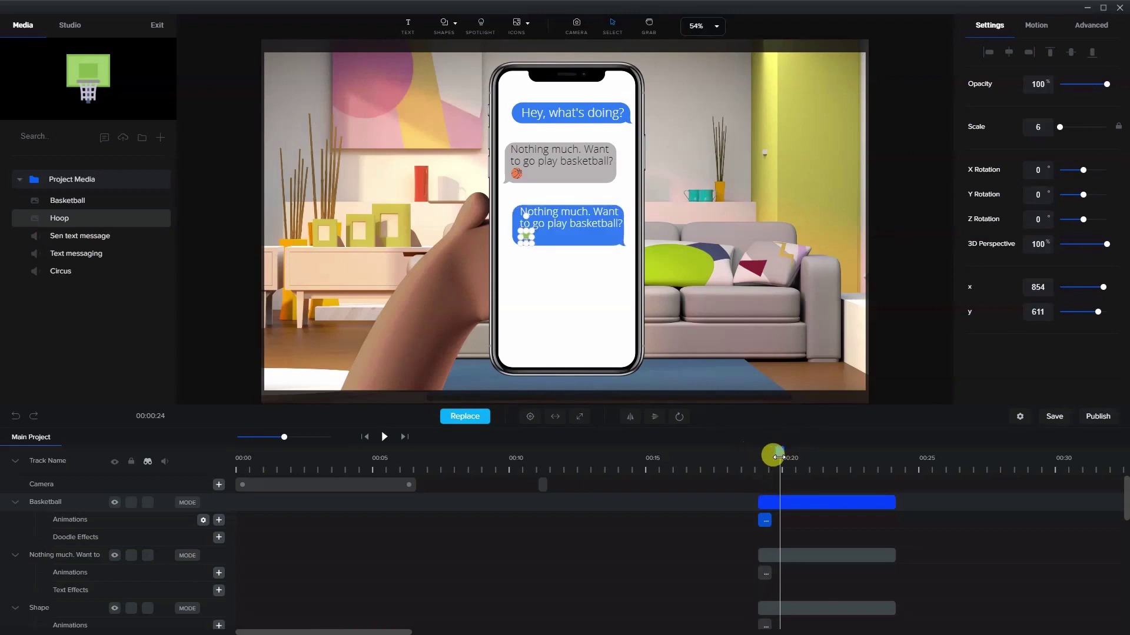
Give the new blue bubble's text a Typewriter effect and start the Basketball clip at 00:20
{"action": "left_click", "coordinate": [601, 232]}
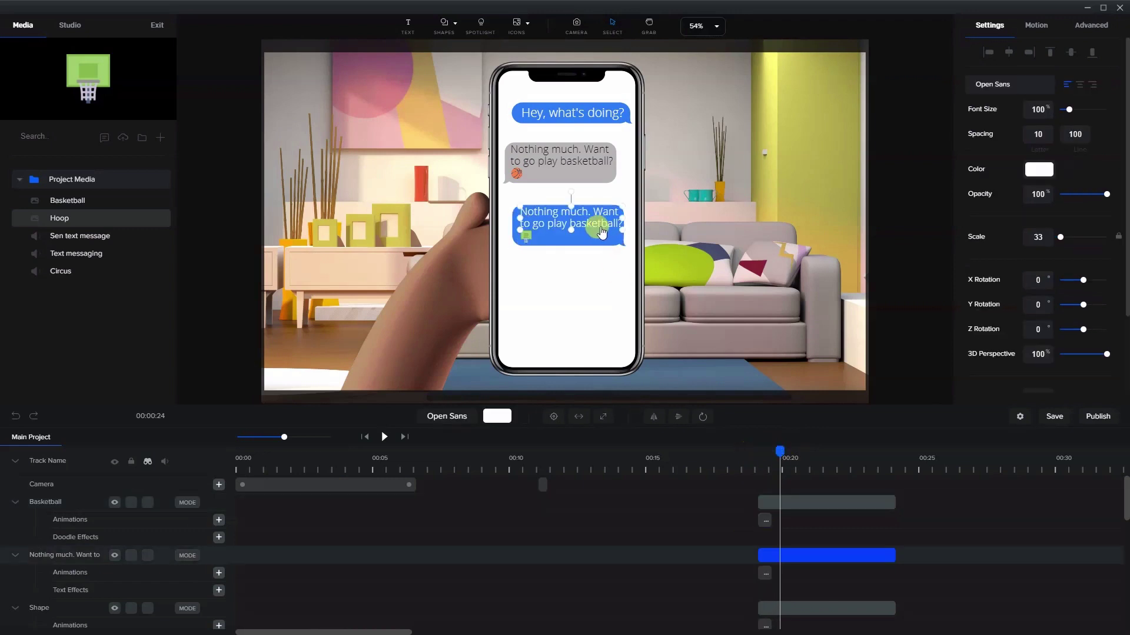
{"action": "left_click", "coordinate": [219, 592]}
{"action": "left_click", "coordinate": [290, 484]}
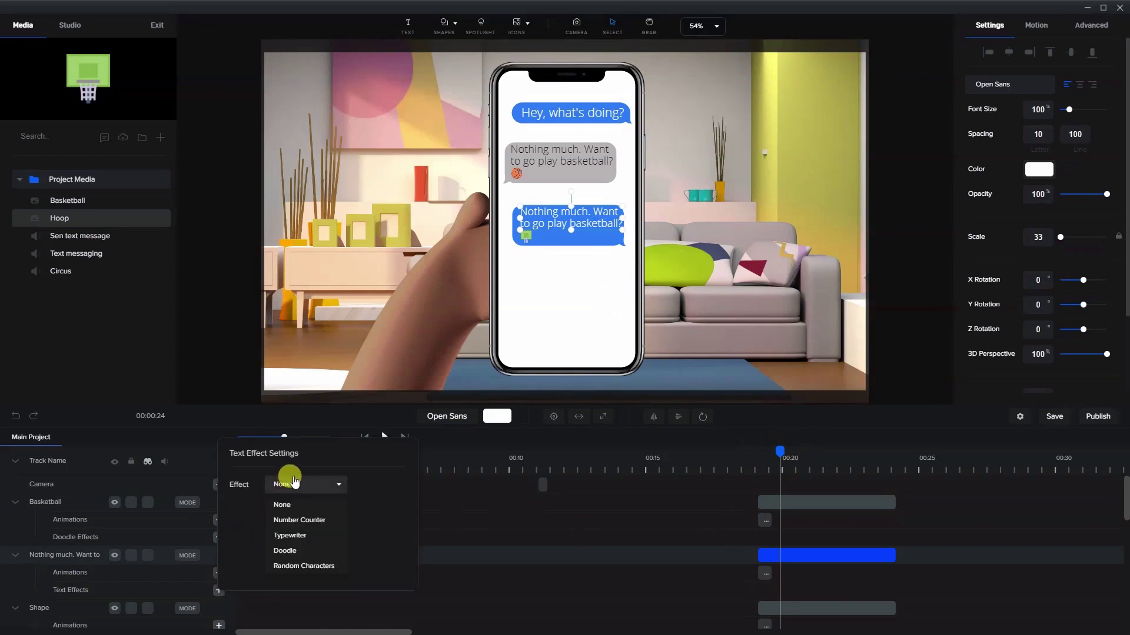
{"action": "left_click", "coordinate": [292, 535]}
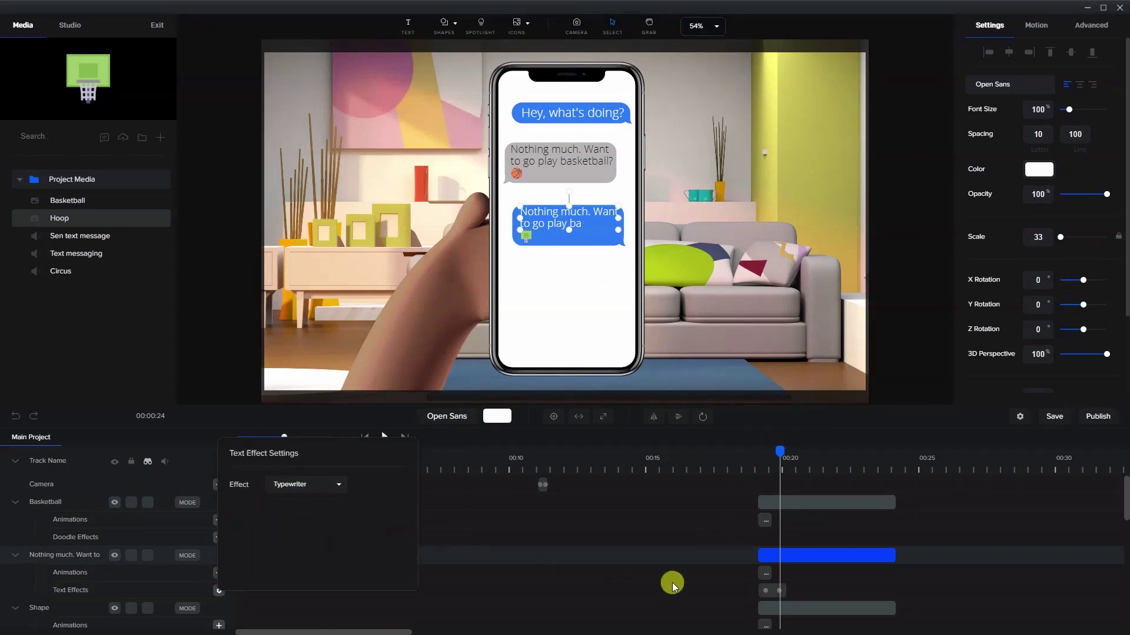
{"action": "left_click", "coordinate": [775, 590]}
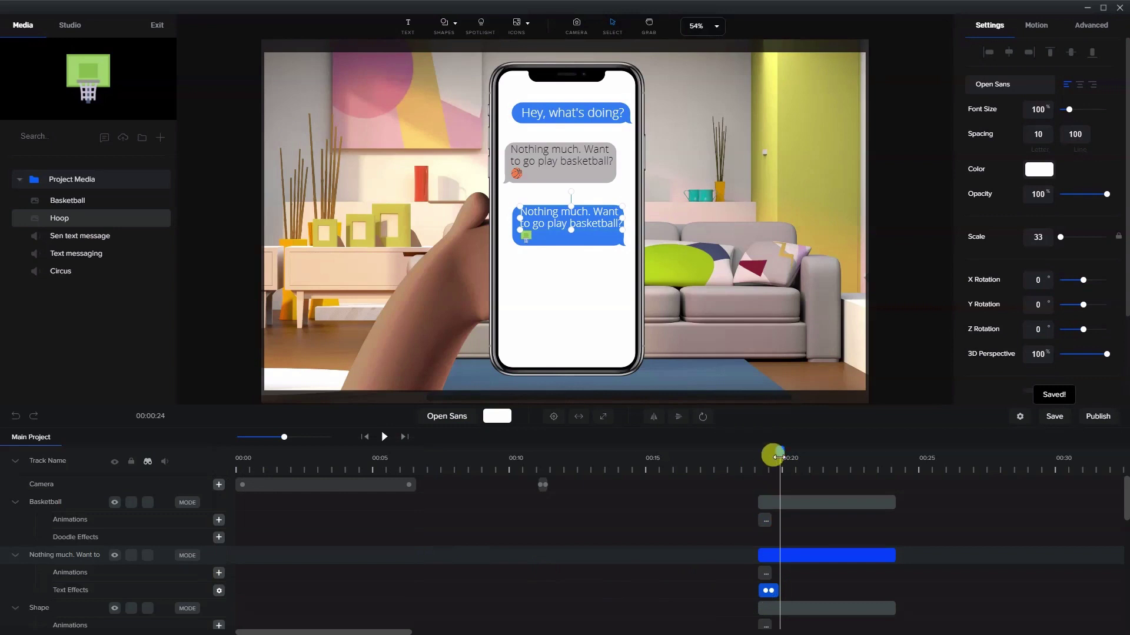
{"action": "left_click_drag", "start_coordinate": [779, 450], "coordinate": [781, 476]}
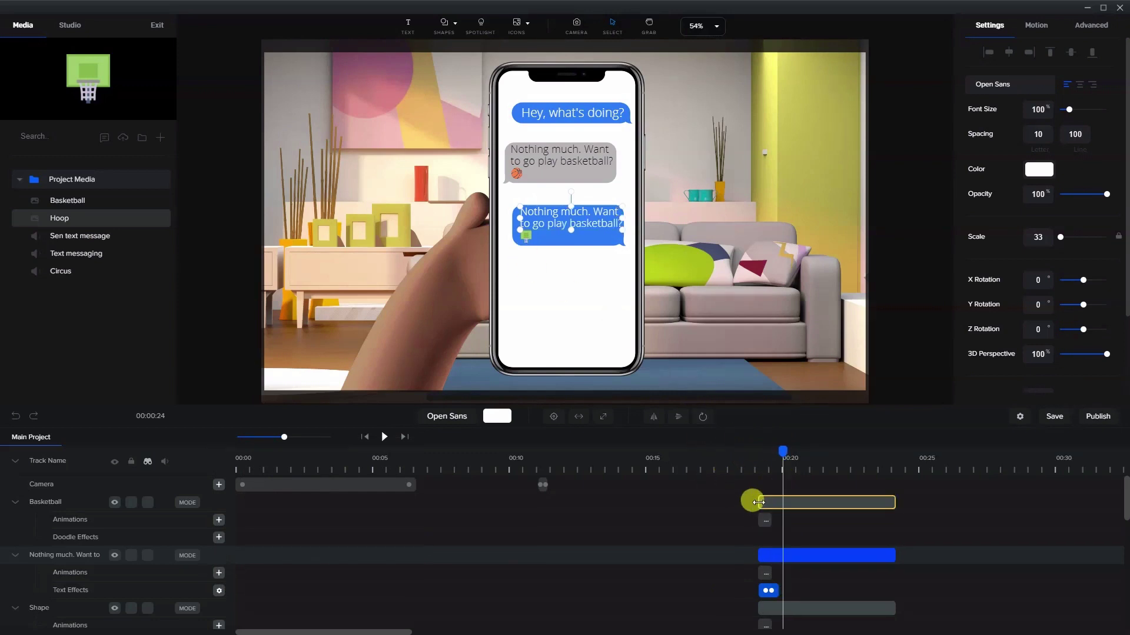
{"action": "left_click_drag", "start_coordinate": [760, 504], "coordinate": [782, 510]}
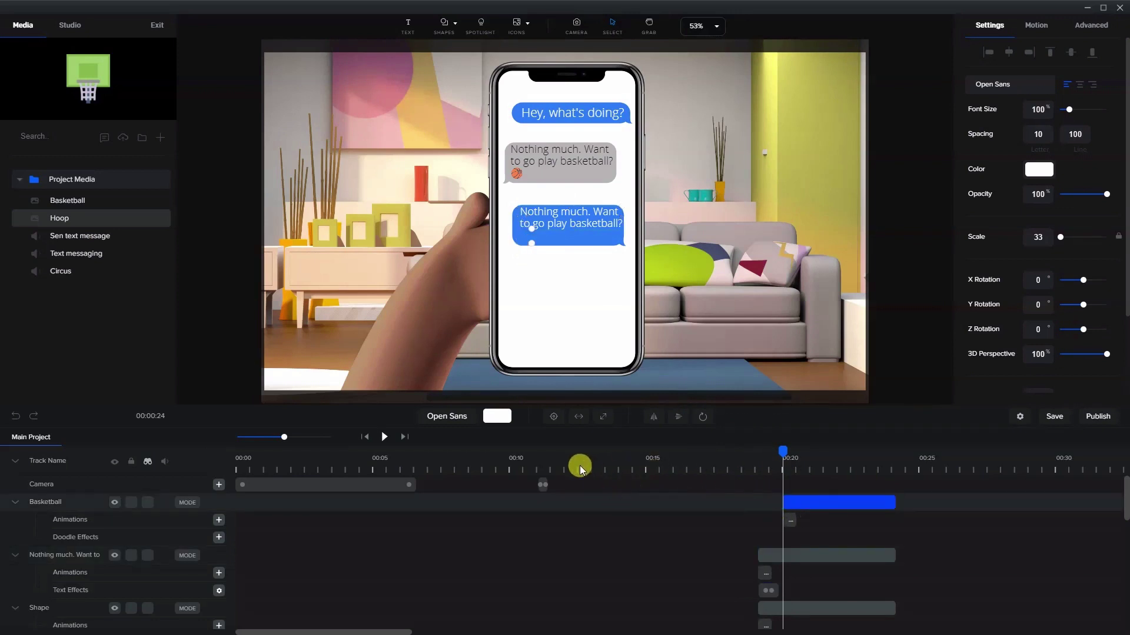
{"action": "left_click", "coordinate": [579, 467]}
Replace the third bubble's text with "Sure, I'll meet you at the park in an hour."
{"action": "left_click", "coordinate": [383, 437]}
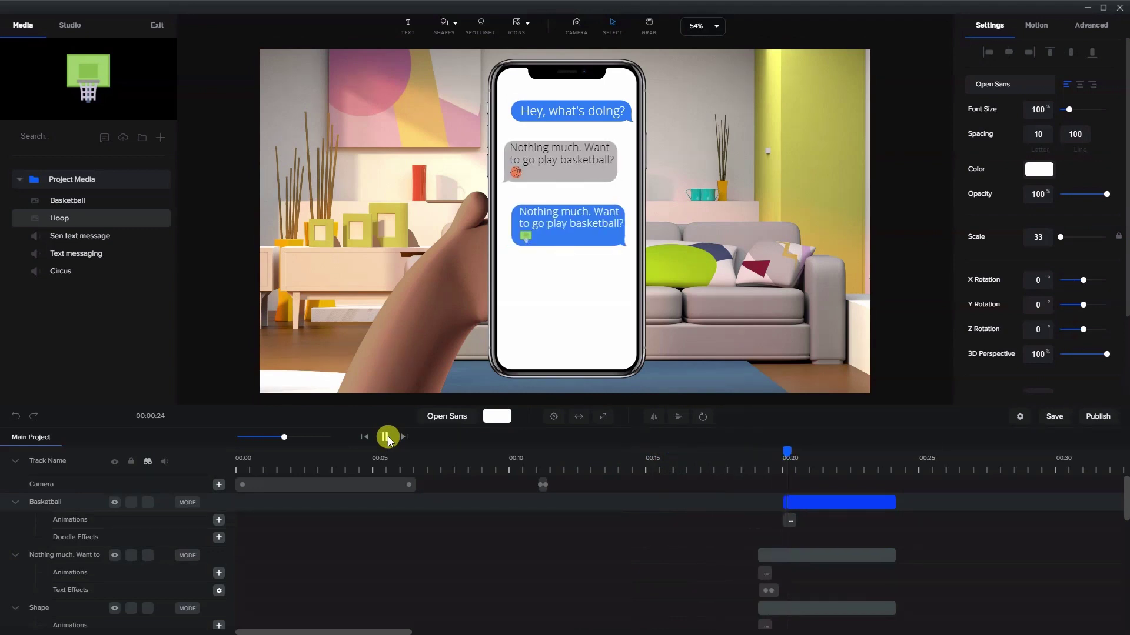
{"action": "left_click", "coordinate": [386, 437]}
{"action": "left_click", "coordinate": [606, 225]}
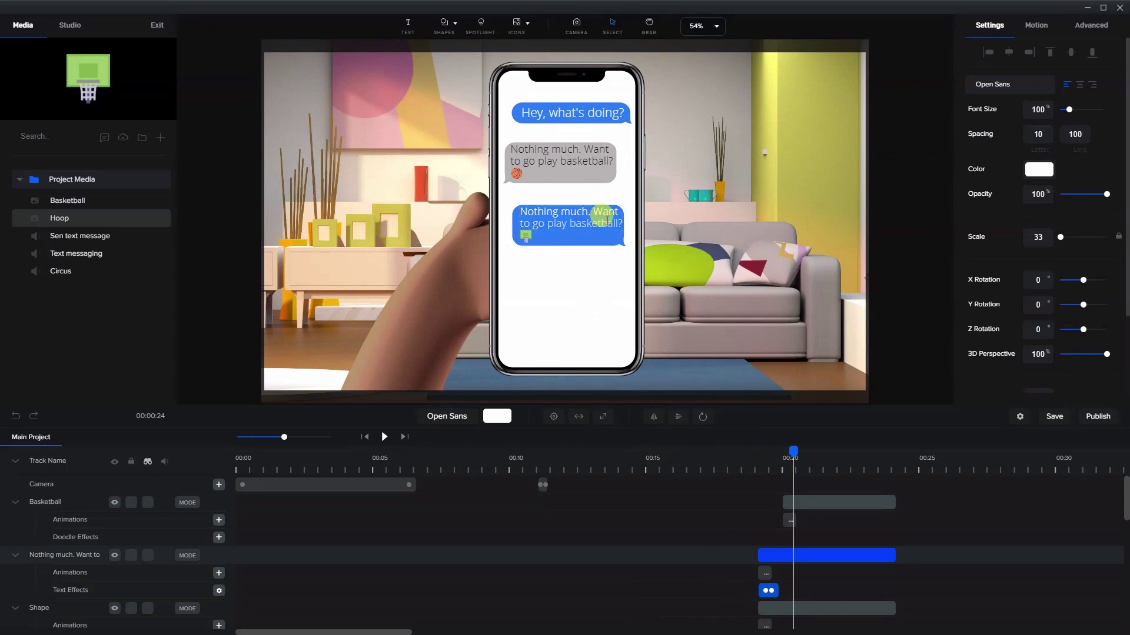
{"action": "type", "text": "\"S"}
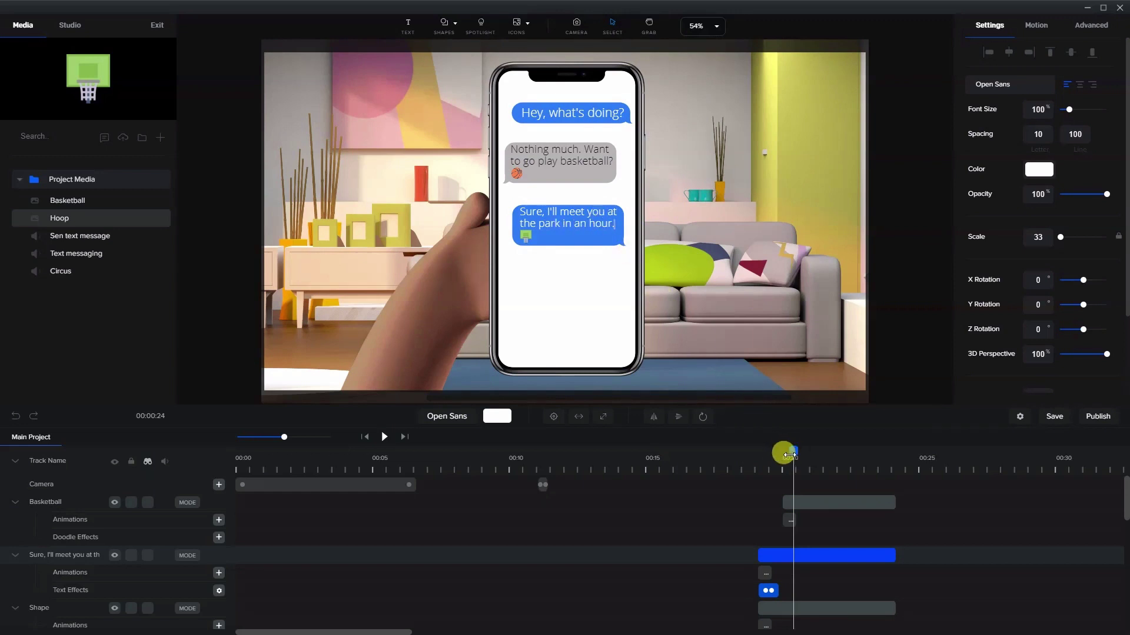
{"action": "left_click_drag", "start_coordinate": [788, 454], "coordinate": [734, 453]}
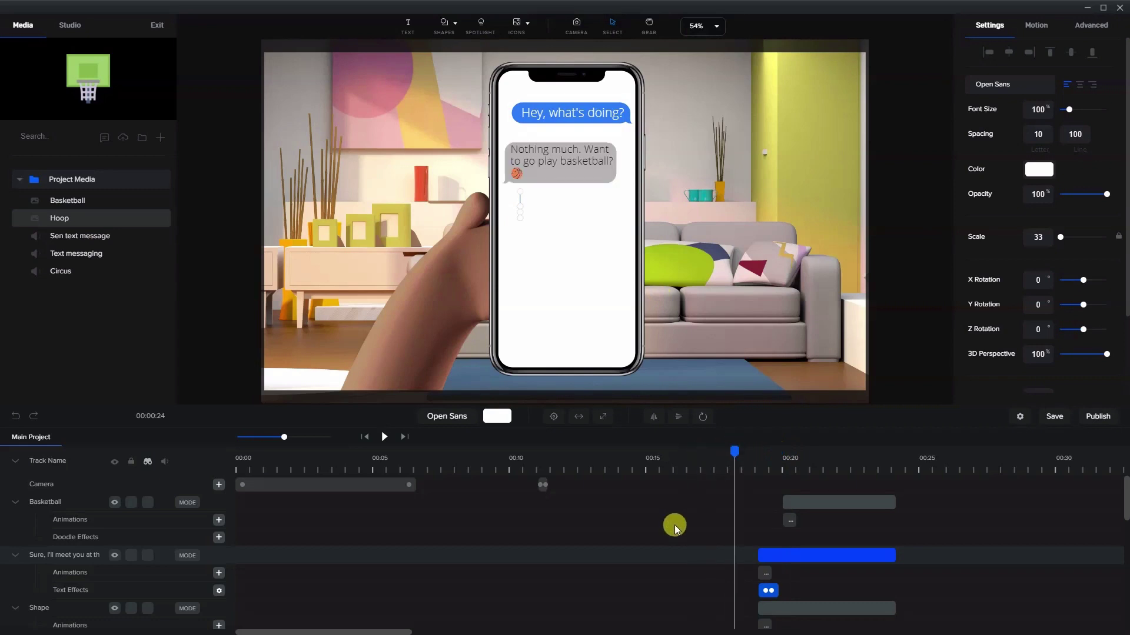
{"action": "scroll", "coordinate": [674, 527], "scroll_direction": "down", "scroll_amount": 5}
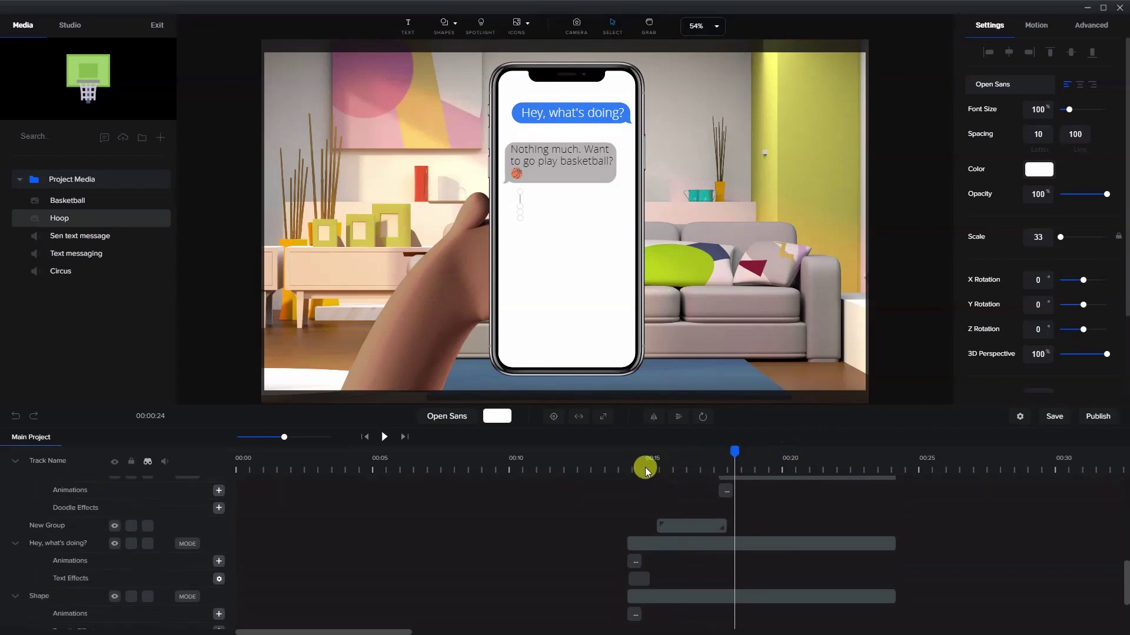
{"action": "left_click_drag", "start_coordinate": [734, 452], "coordinate": [643, 454]}
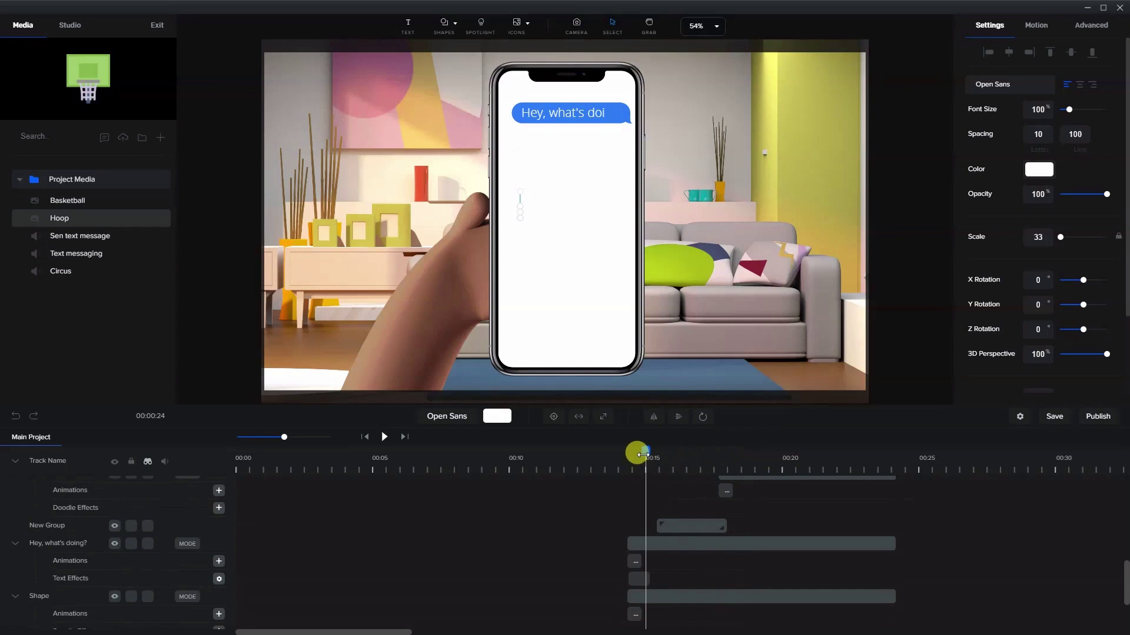
Open the audio library's Sound FX category and search for "text"
{"action": "left_click", "coordinate": [128, 260]}
{"action": "left_click", "coordinate": [123, 141]}
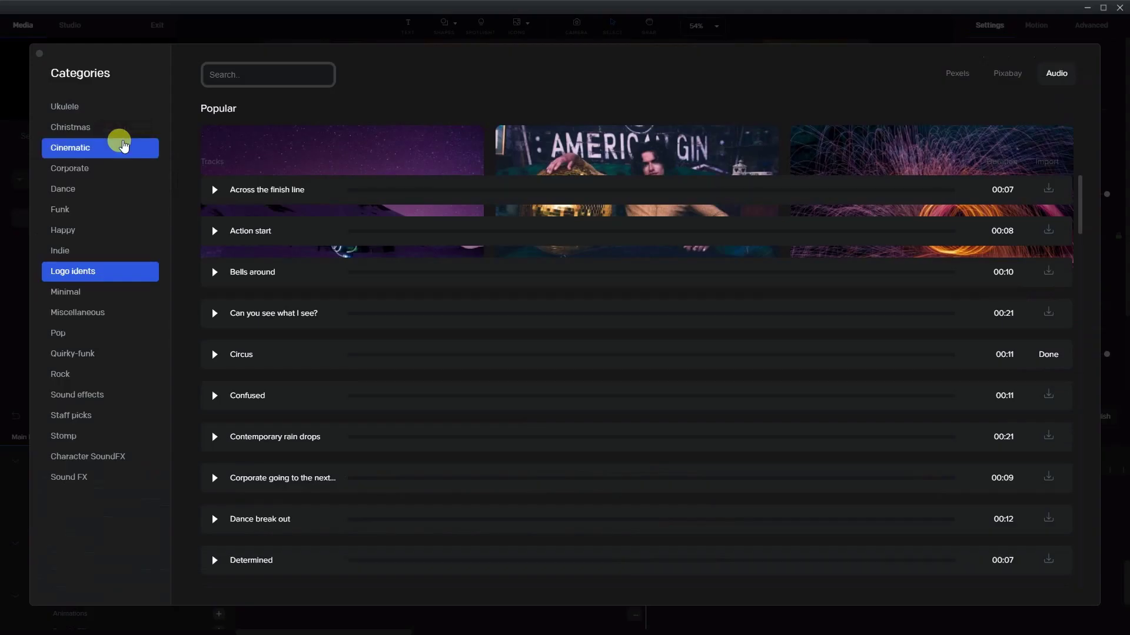
{"action": "left_click", "coordinate": [87, 482]}
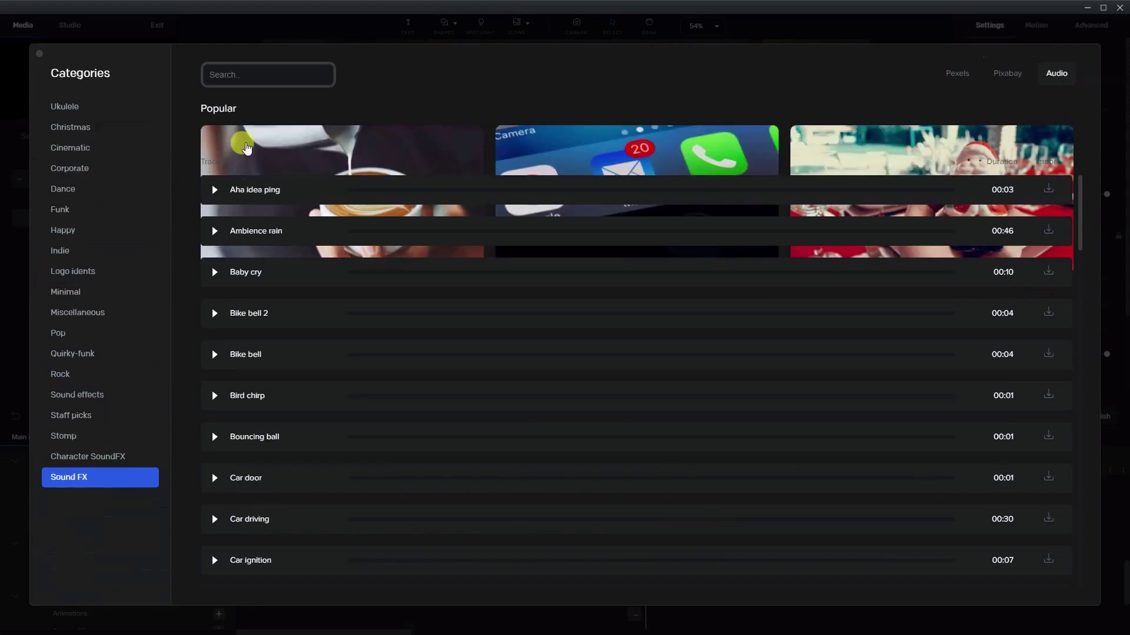
{"action": "left_click", "coordinate": [259, 74]}
{"action": "type", "text": "t"}
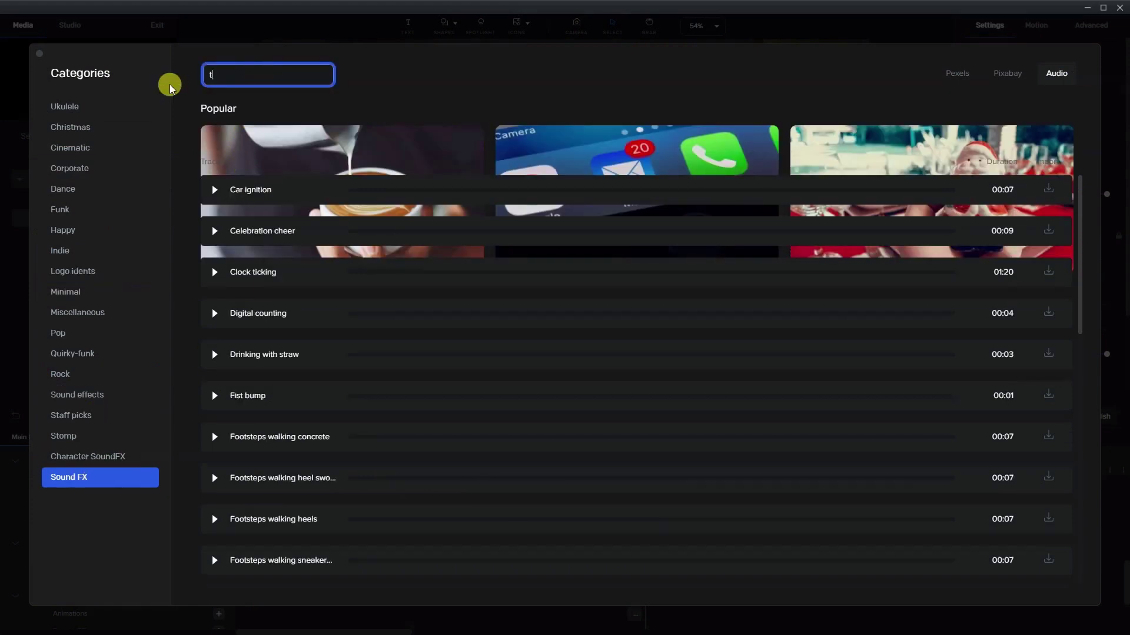
{"action": "type", "text": "est"}
{"action": "key", "text": "BackSpace"}
{"action": "key", "text": "BackSpace"}
{"action": "type", "text": "xt"}
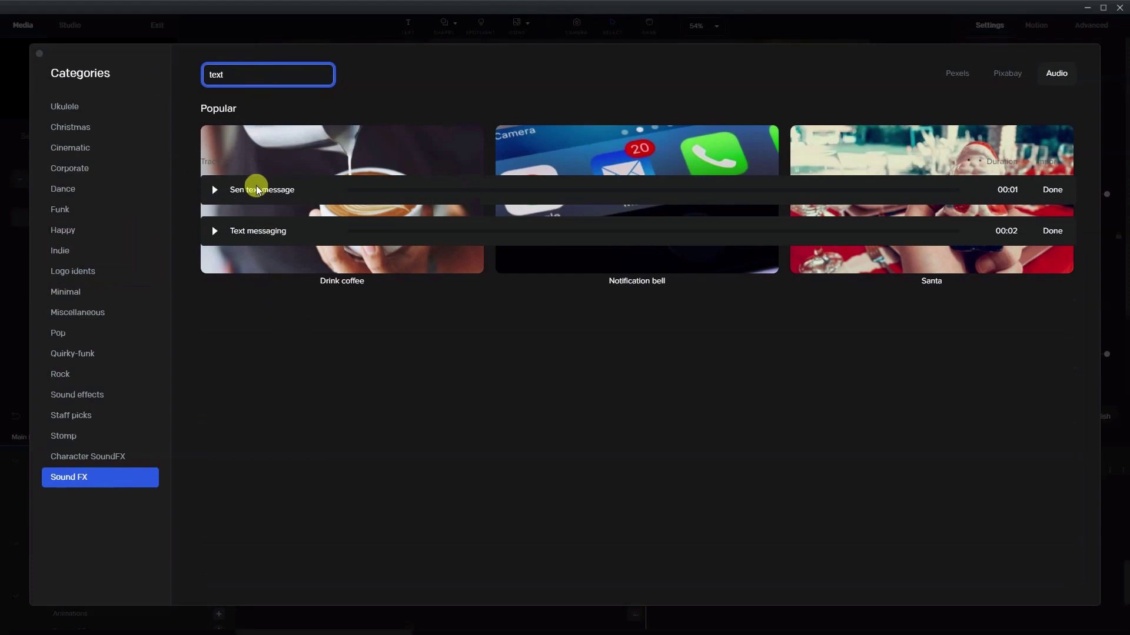
Close the library and preview the Sen text message and Text messaging sounds
{"action": "left_click", "coordinate": [20, 249]}
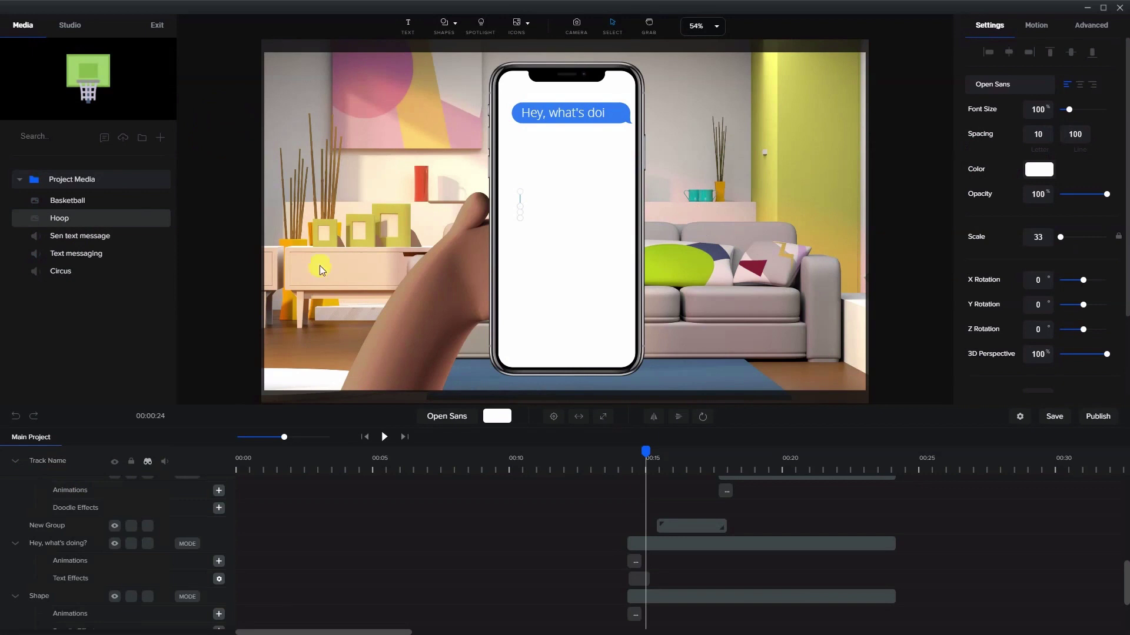
{"action": "left_click", "coordinate": [84, 242]}
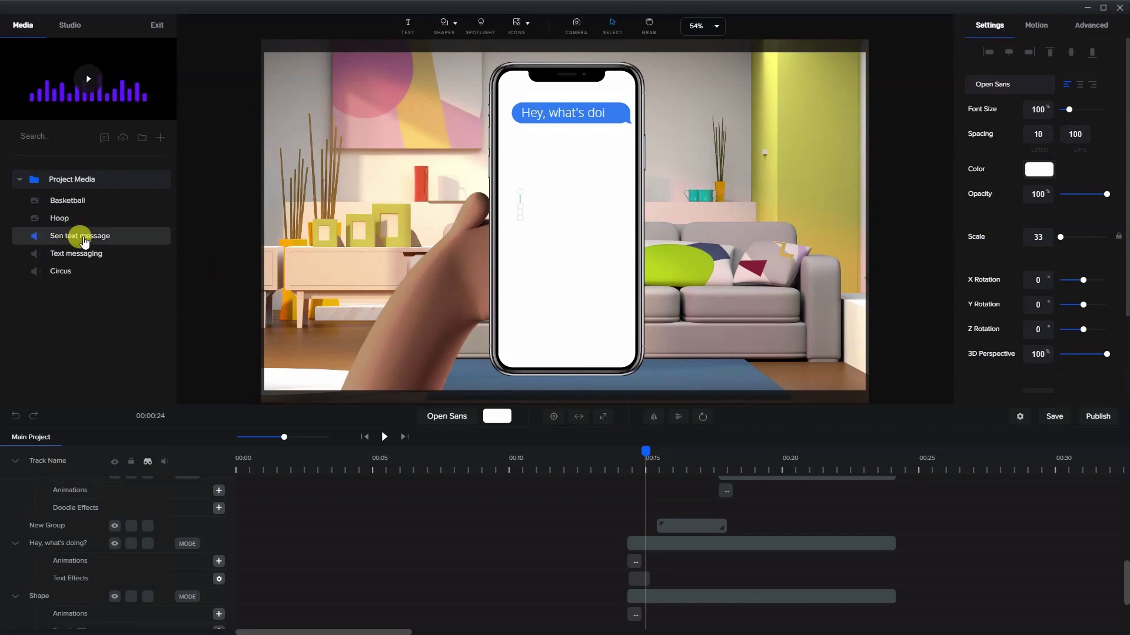
{"action": "left_click", "coordinate": [88, 80]}
{"action": "left_click", "coordinate": [64, 253]}
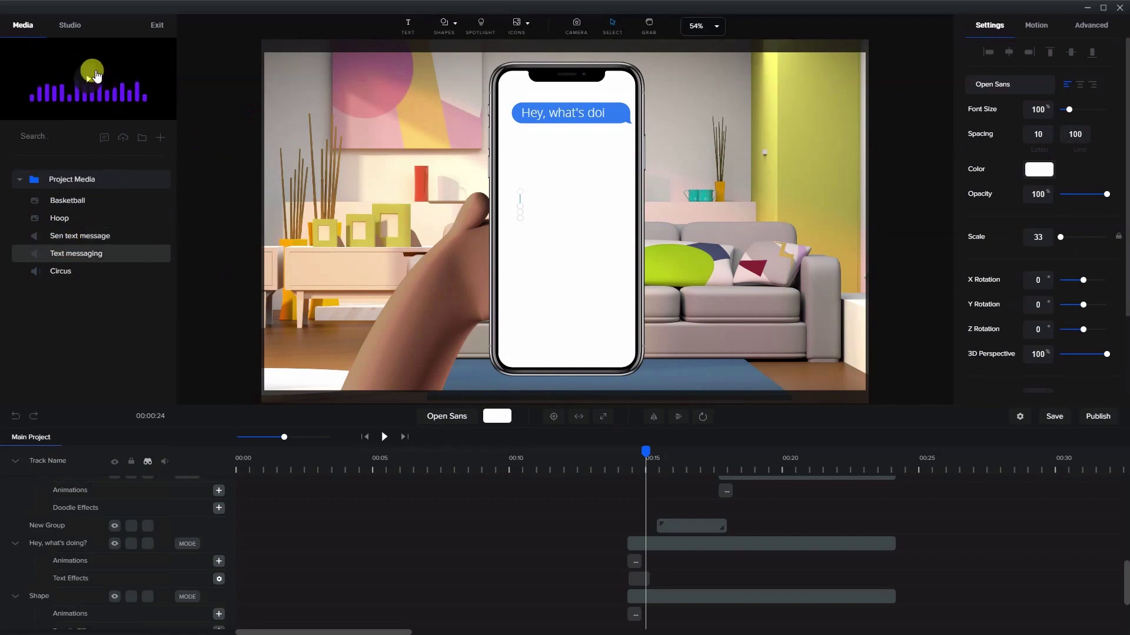
{"action": "left_click", "coordinate": [82, 237]}
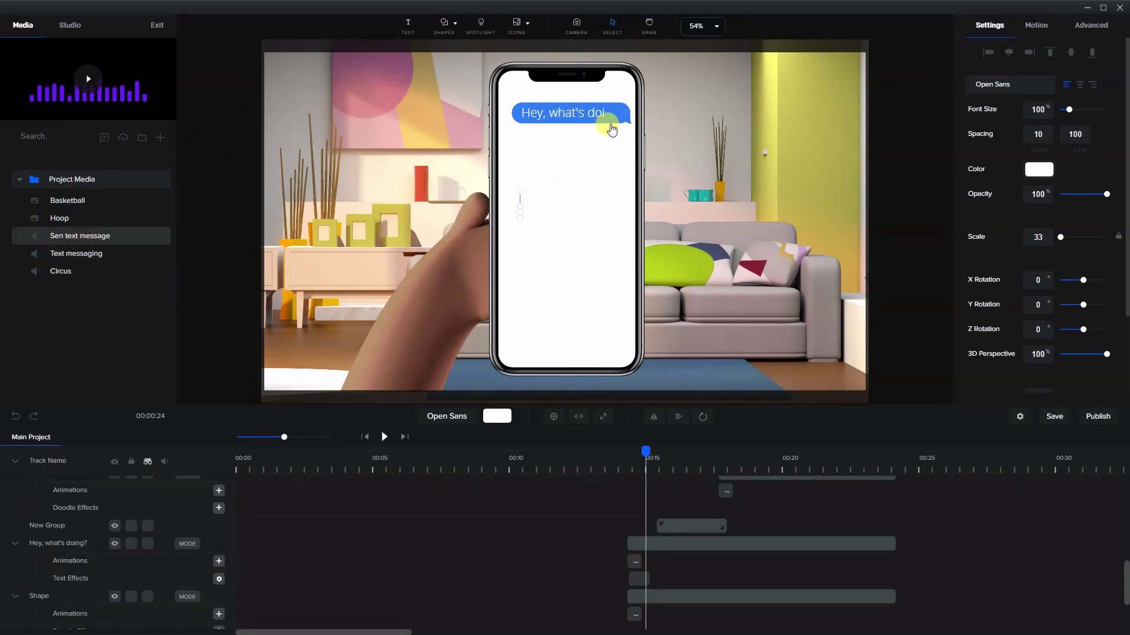
Add Sen text message at the first message and Text messaging at the typing indicator
{"action": "left_click_drag", "start_coordinate": [646, 452], "coordinate": [632, 465]}
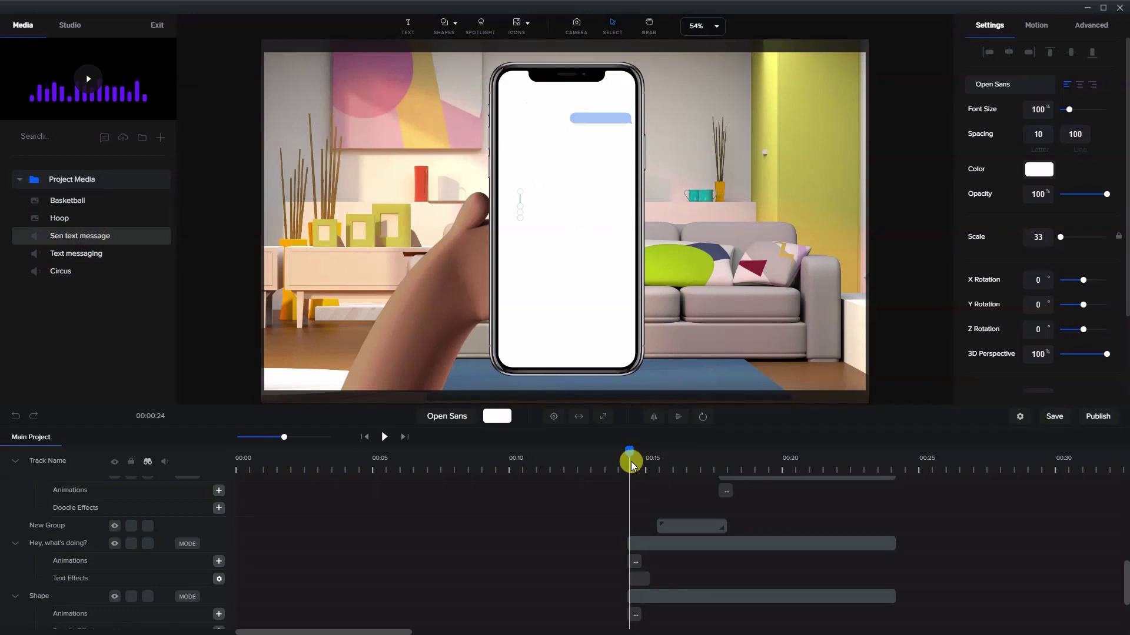
{"action": "left_click", "coordinate": [83, 243]}
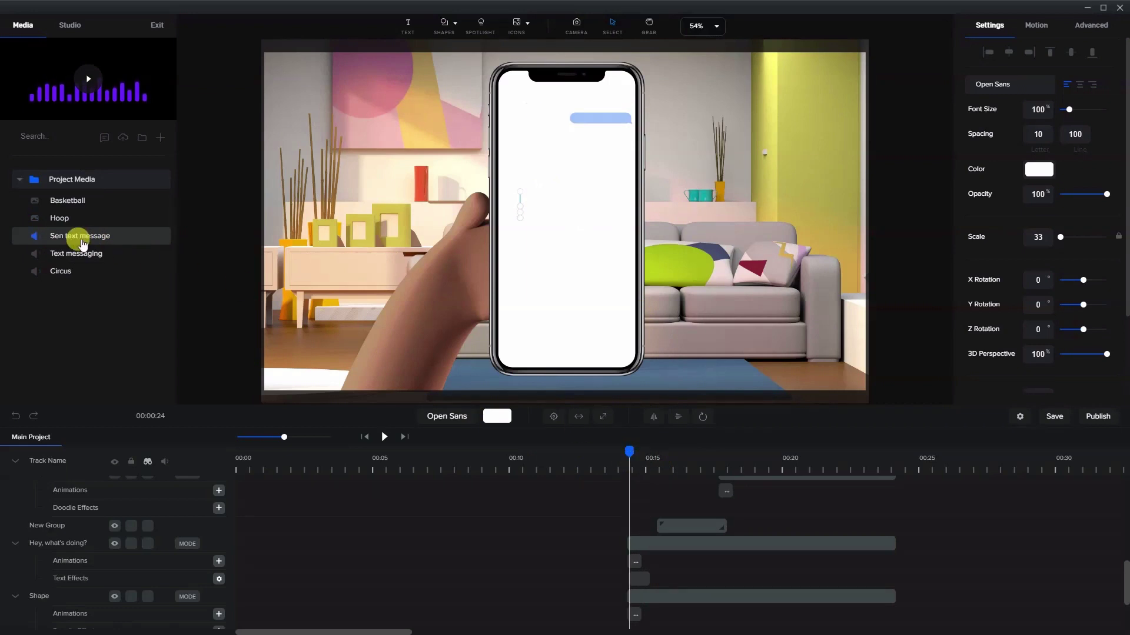
{"action": "left_click_drag", "start_coordinate": [84, 243], "coordinate": [550, 158]}
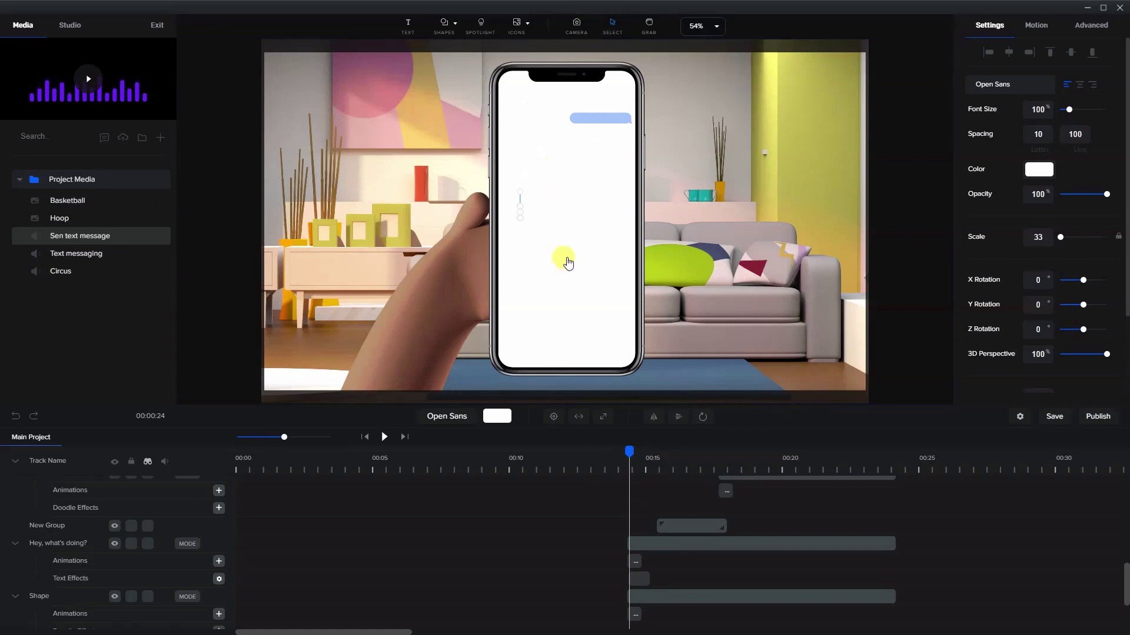
{"action": "left_click_drag", "start_coordinate": [628, 453], "coordinate": [660, 456]}
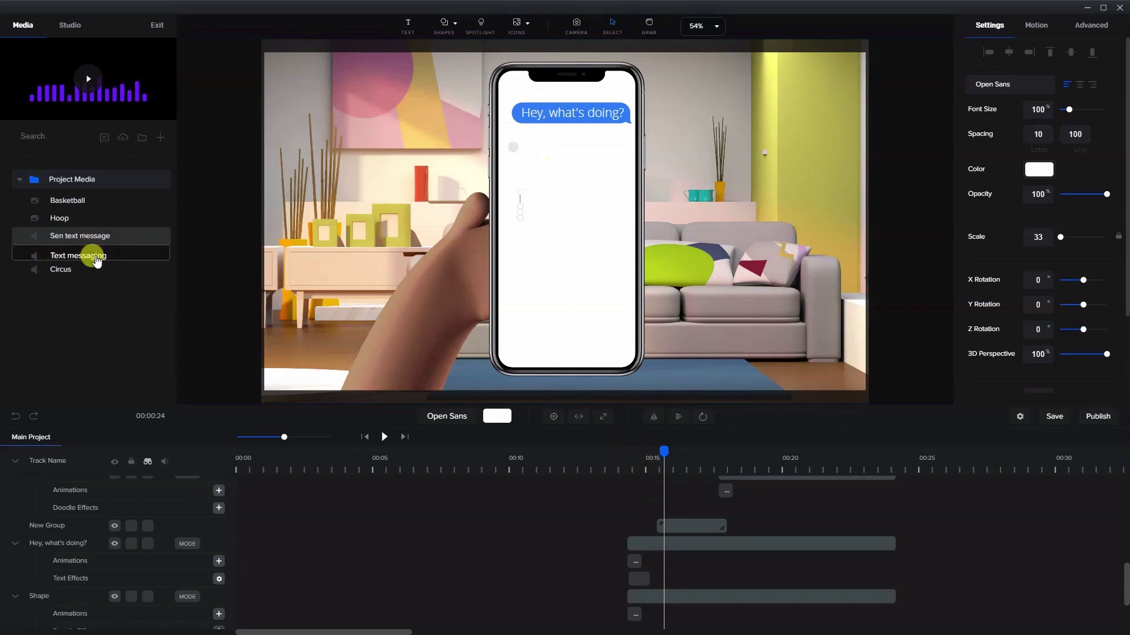
{"action": "left_click_drag", "start_coordinate": [93, 254], "coordinate": [582, 196]}
Add the message sound where the basketball reply and the final Sure reply appear
{"action": "left_click", "coordinate": [673, 450]}
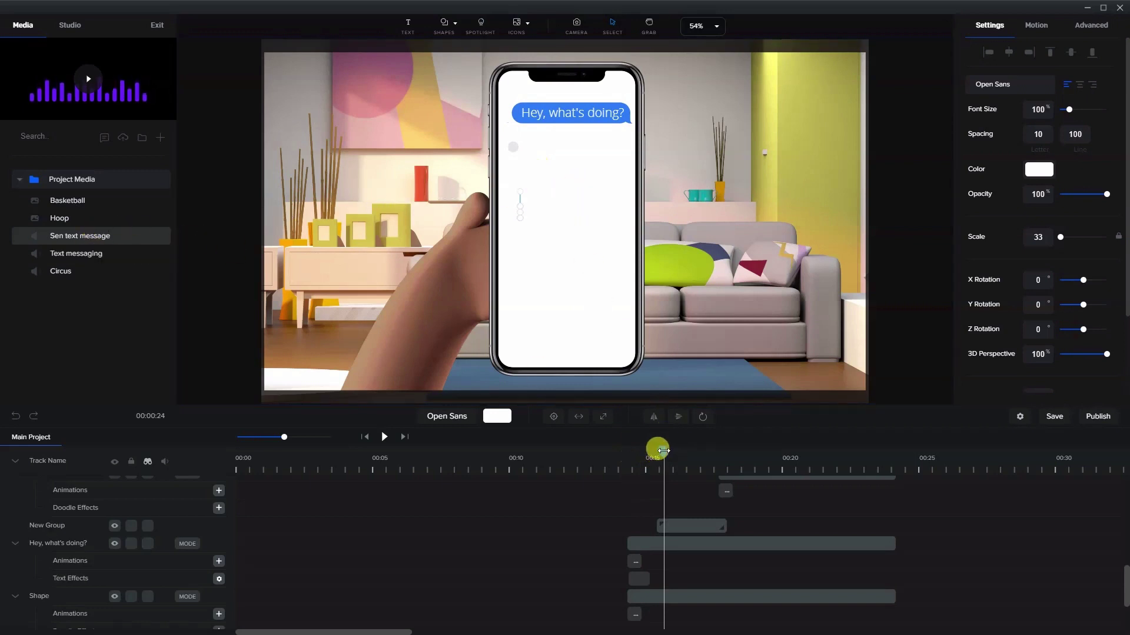
{"action": "left_click_drag", "start_coordinate": [664, 451], "coordinate": [721, 453]}
{"action": "left_click", "coordinate": [74, 238]}
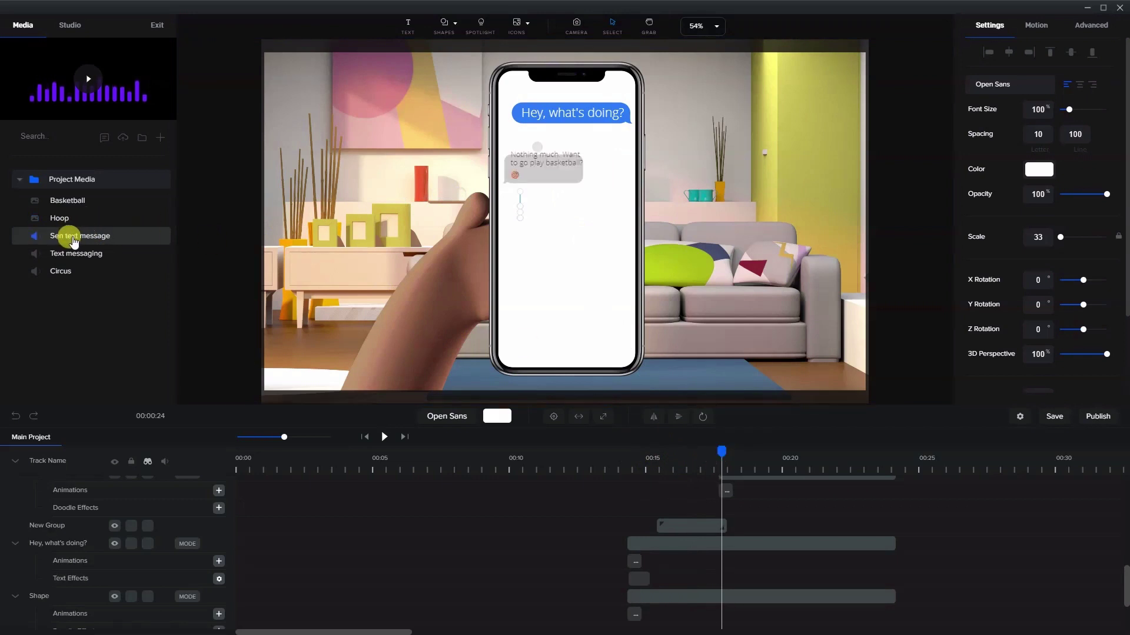
{"action": "left_click_drag", "start_coordinate": [76, 244], "coordinate": [529, 171]}
{"action": "left_click", "coordinate": [721, 451]}
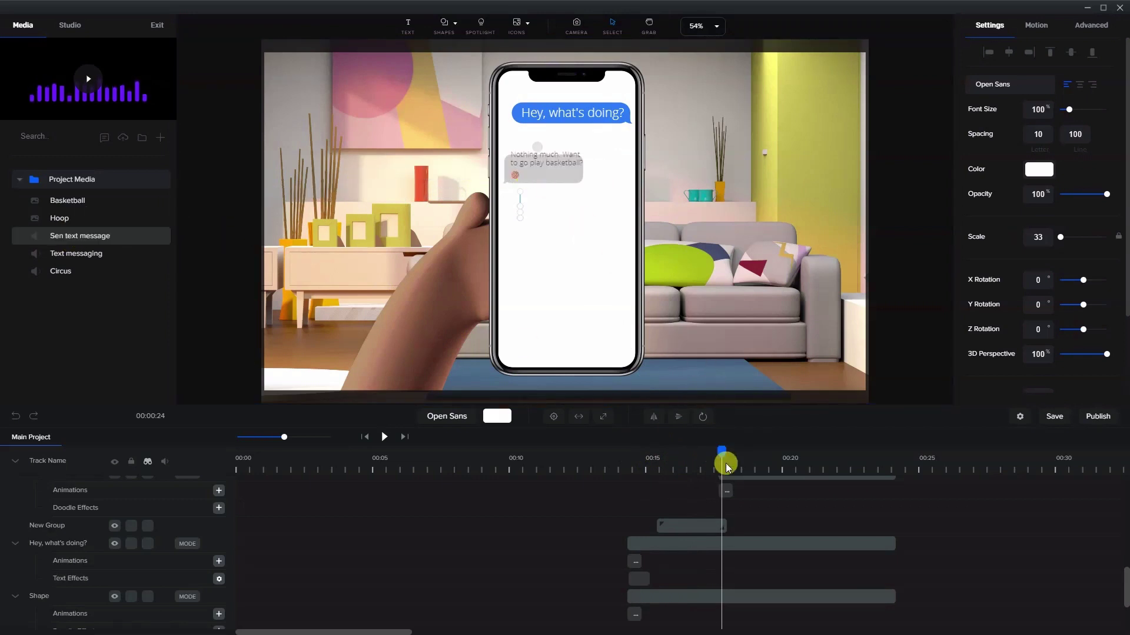
{"action": "left_click_drag", "start_coordinate": [721, 451], "coordinate": [752, 451]}
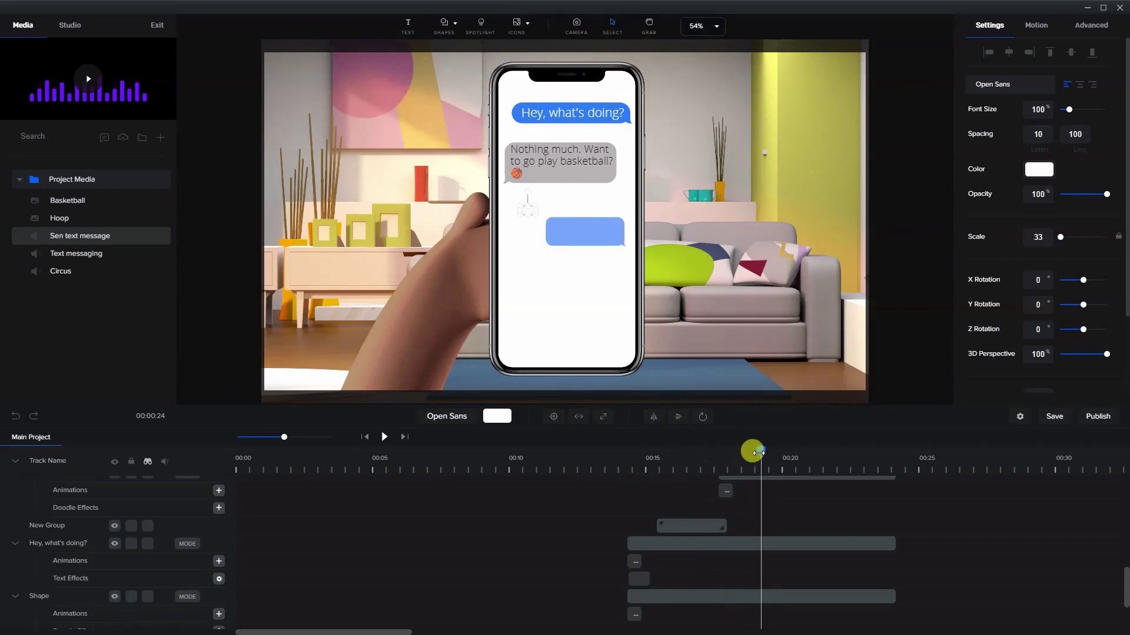
{"action": "left_click", "coordinate": [68, 227]}
{"action": "left_click_drag", "start_coordinate": [68, 226], "coordinate": [568, 222]}
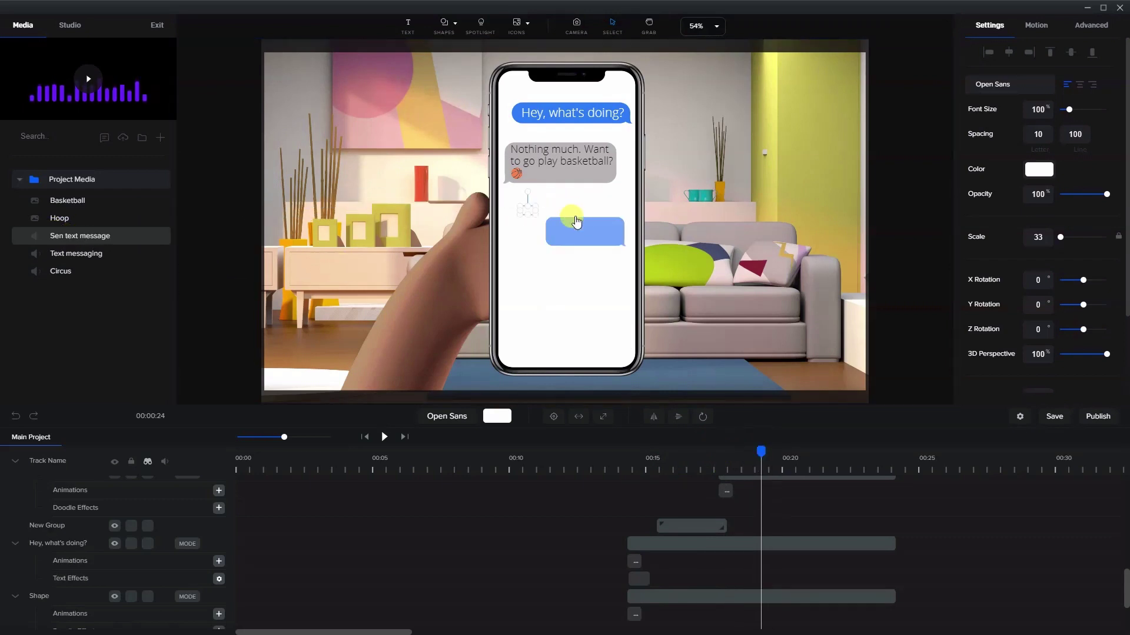
{"action": "left_click", "coordinate": [641, 465]}
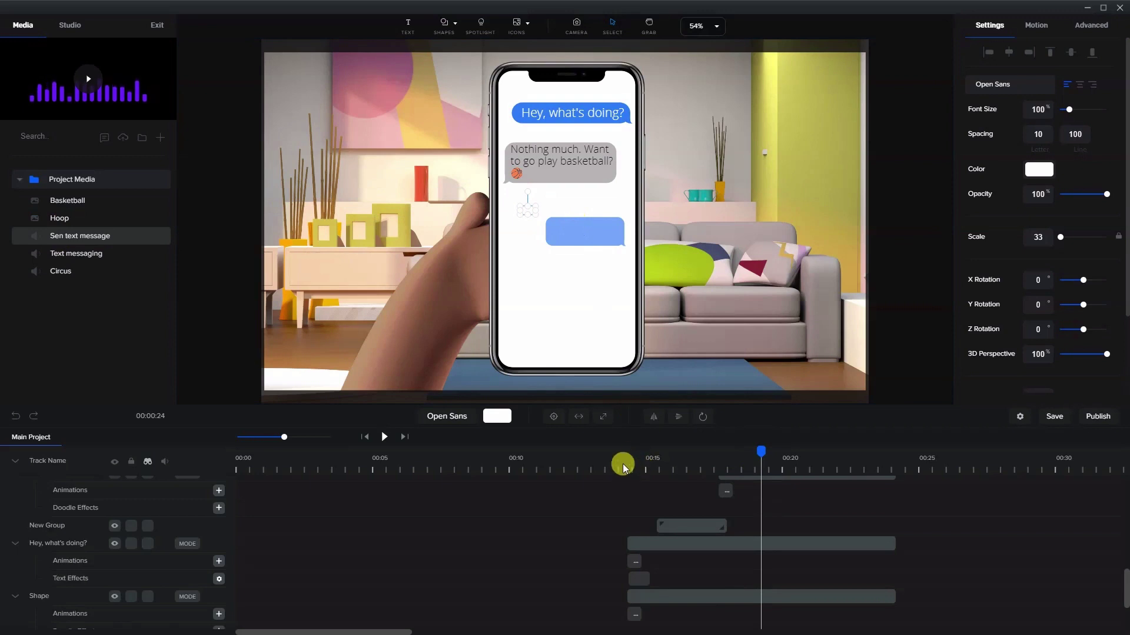
Select the Circus music track and set its volume to 10
{"action": "left_click", "coordinate": [623, 459]}
{"action": "scroll", "coordinate": [537, 575], "scroll_direction": "down", "scroll_amount": 3}
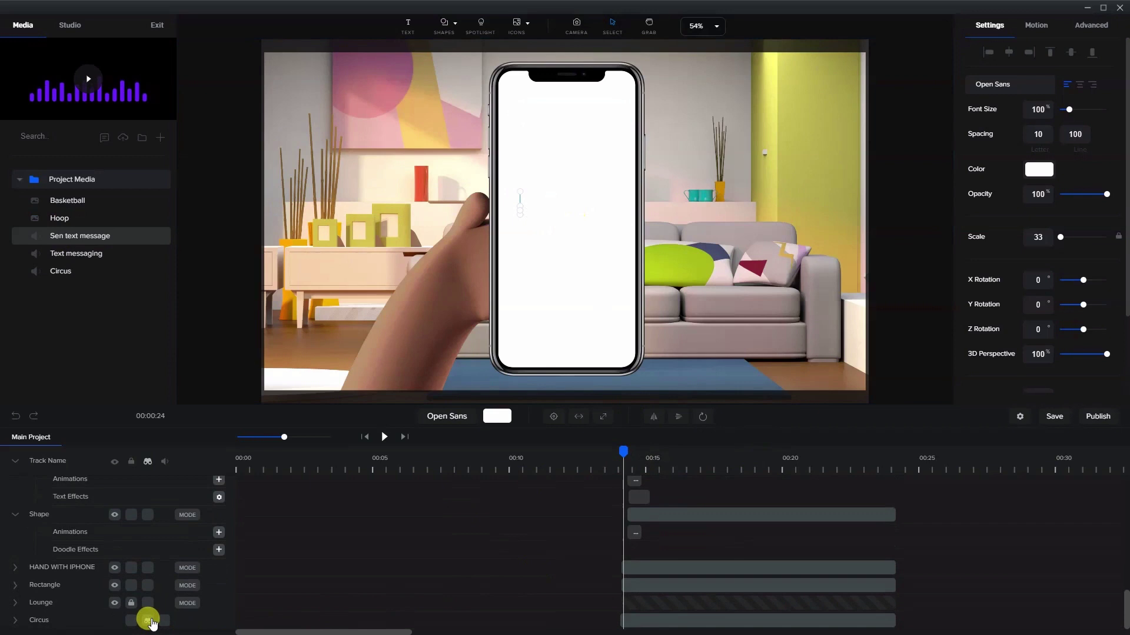
{"action": "left_click", "coordinate": [164, 620]}
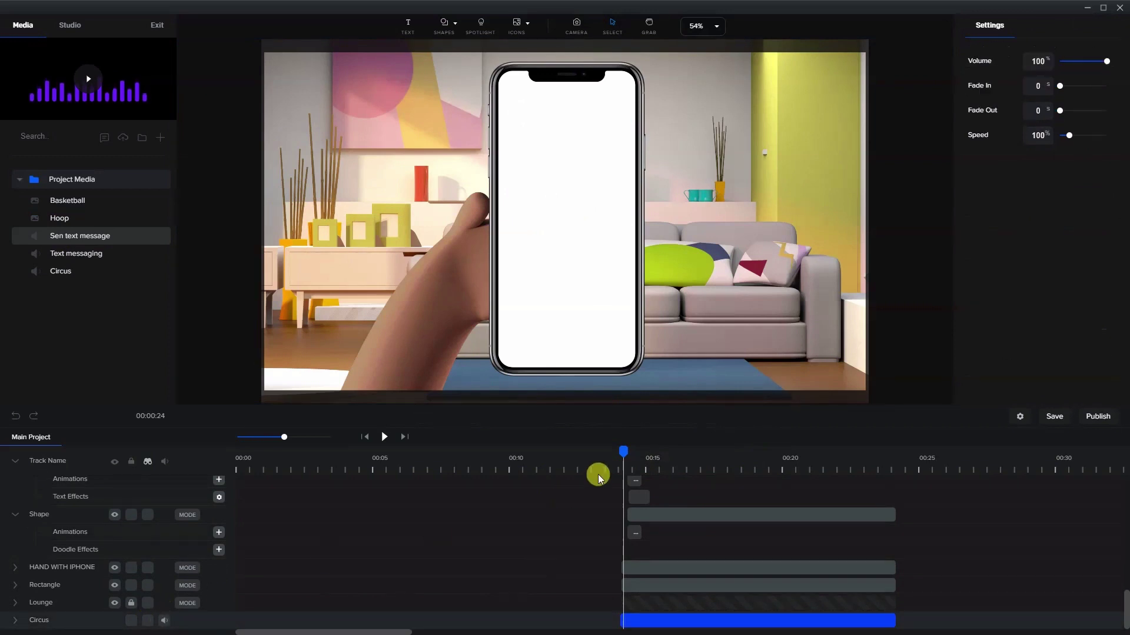
{"action": "left_click", "coordinate": [384, 436]}
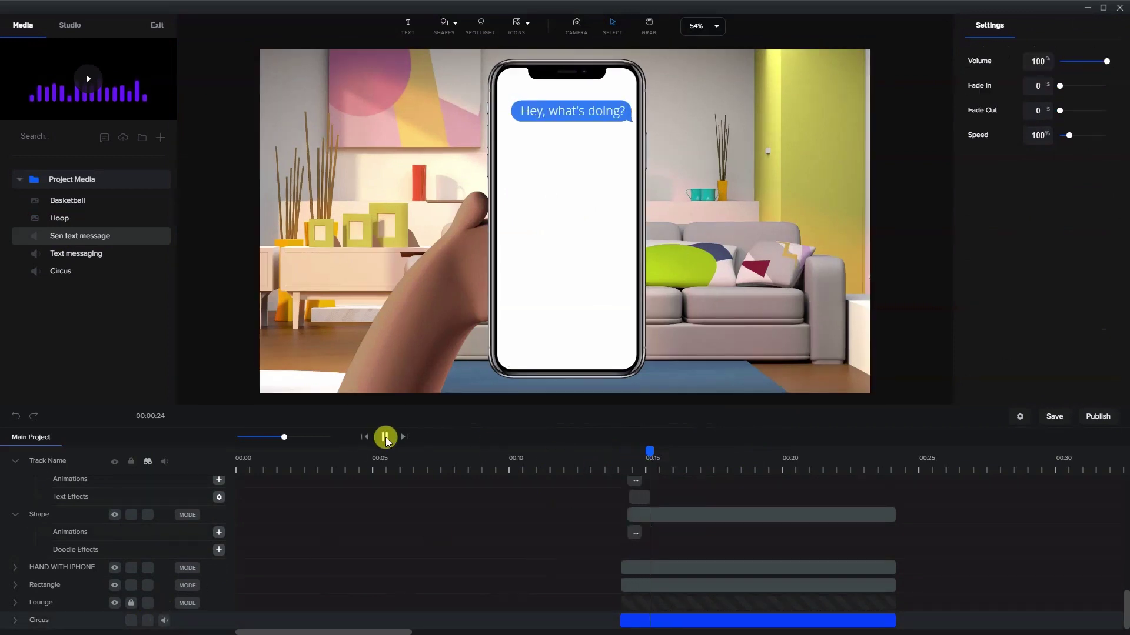
{"action": "left_click", "coordinate": [385, 437]}
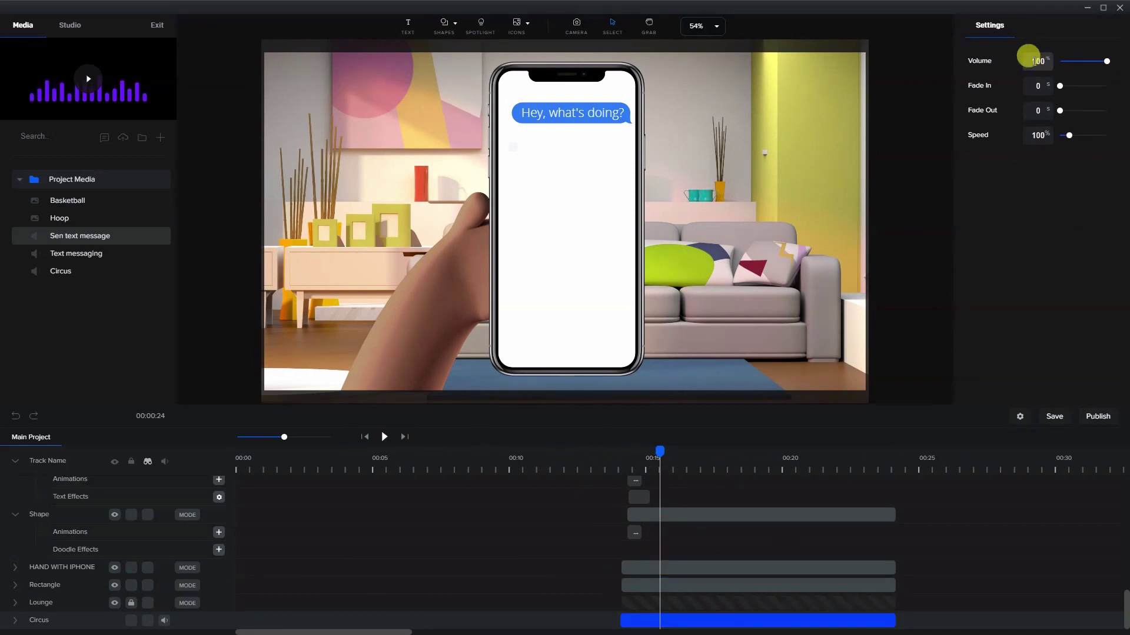
{"action": "double_click", "coordinate": [1035, 61]}
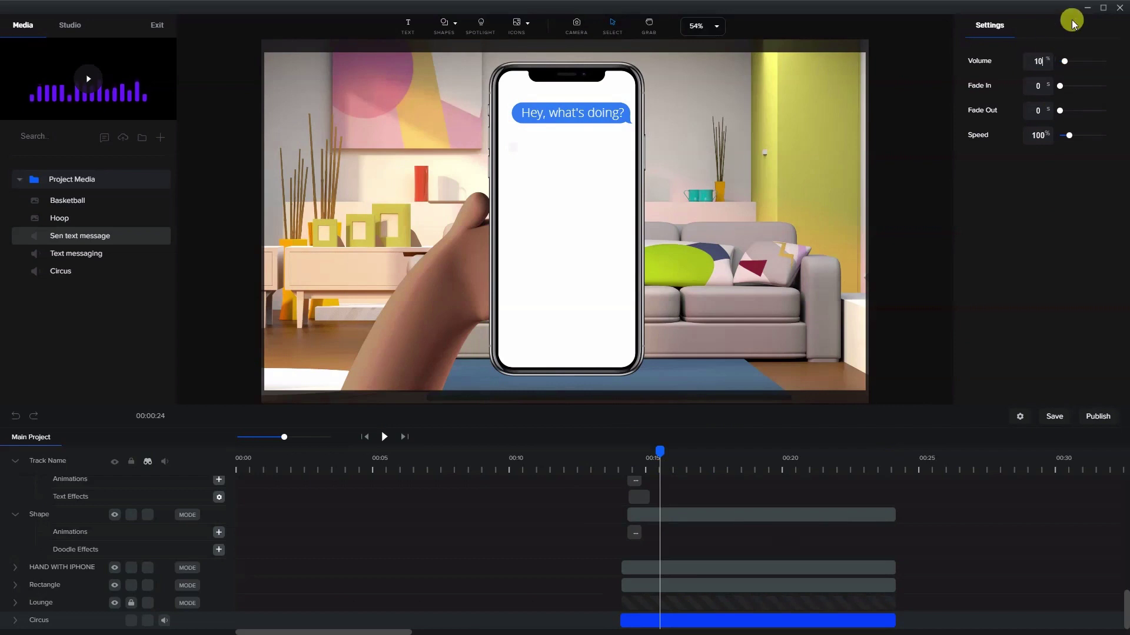
Play the three-message exchange from just before 00:14 and stop it
{"action": "left_click", "coordinate": [625, 461]}
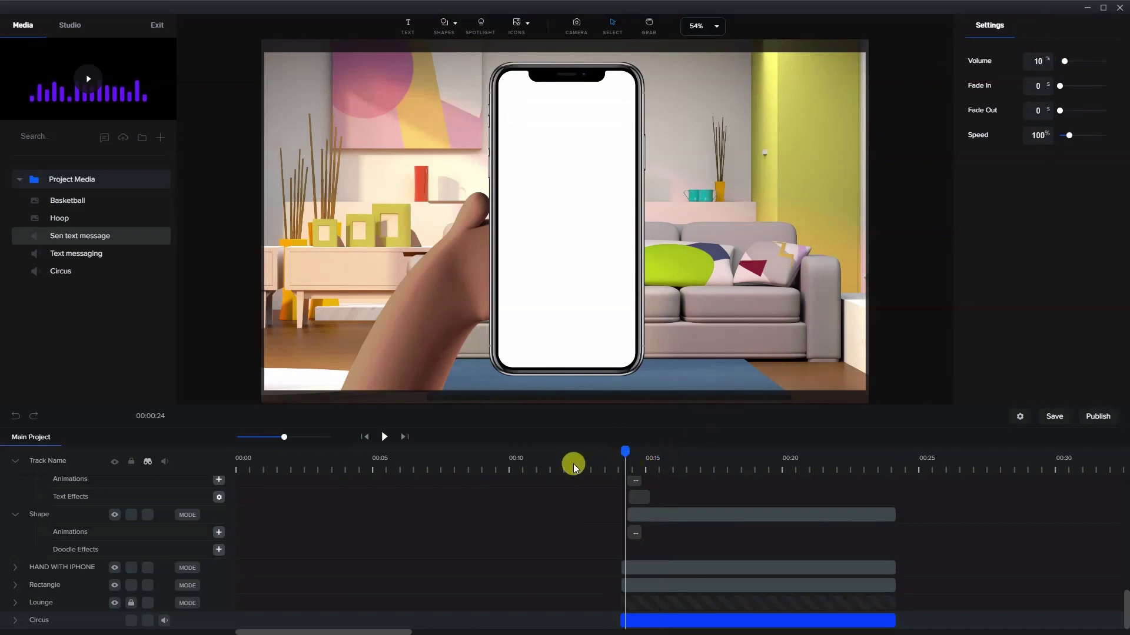
{"action": "left_click", "coordinate": [383, 438]}
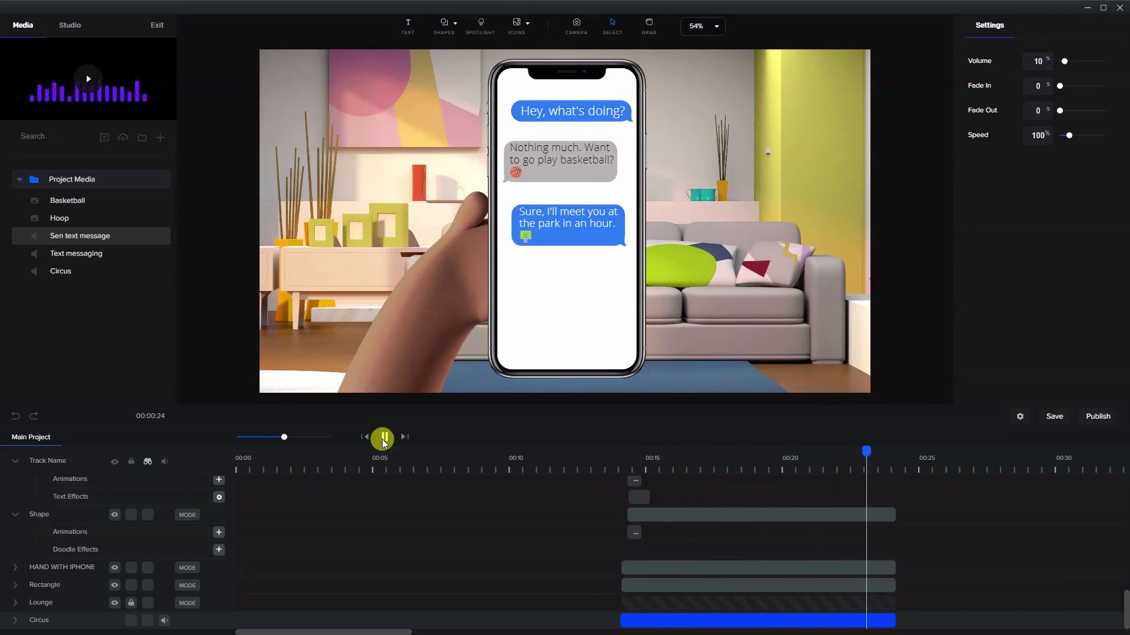
{"action": "left_click", "coordinate": [384, 438]}
{"action": "left_click", "coordinate": [630, 468]}
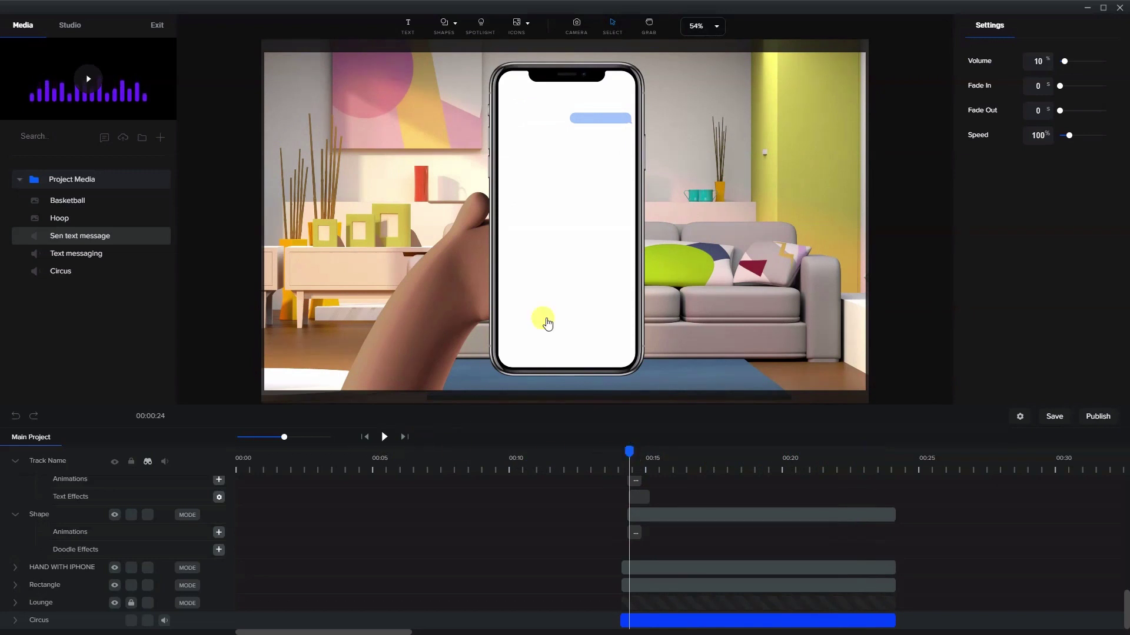
Add a camera move at 00:14 and stretch it to about 00:21
{"action": "left_click", "coordinate": [577, 26]}
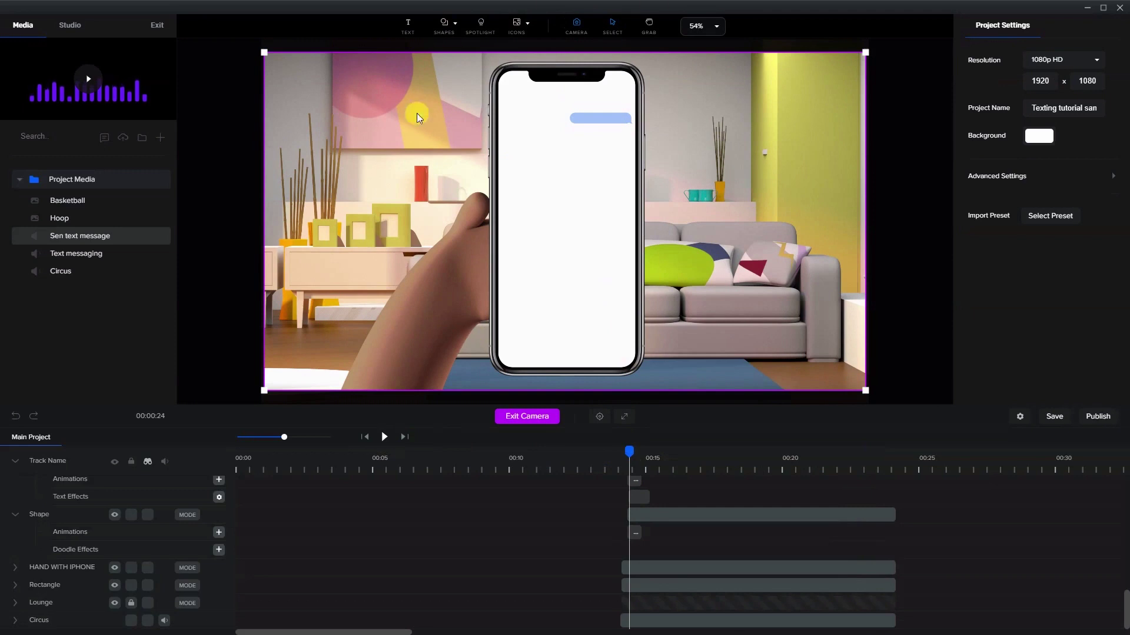
{"action": "scroll", "coordinate": [635, 498], "scroll_direction": "up", "scroll_amount": 5}
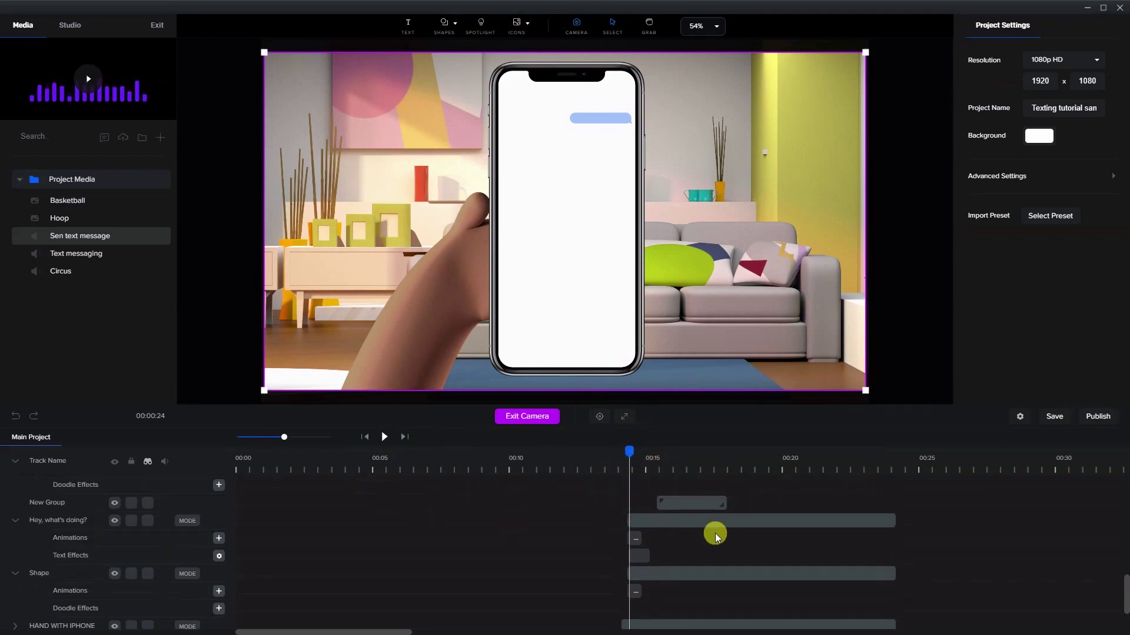
{"action": "scroll", "coordinate": [730, 513], "scroll_direction": "up", "scroll_amount": 8}
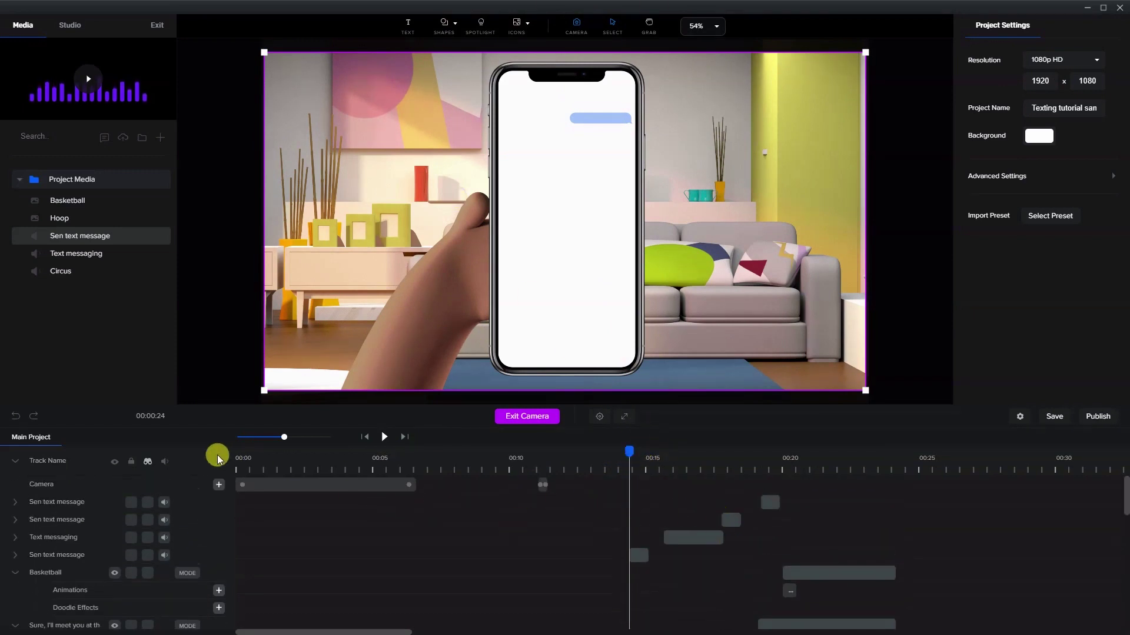
{"action": "left_click", "coordinate": [217, 486]}
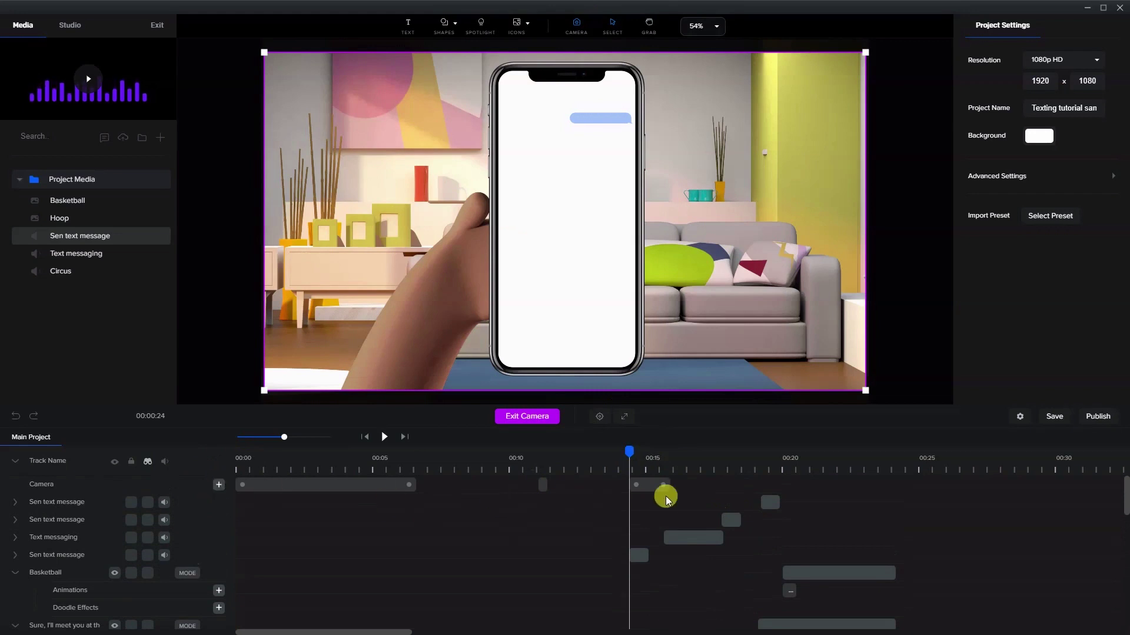
{"action": "left_click_drag", "start_coordinate": [628, 449], "coordinate": [826, 463]}
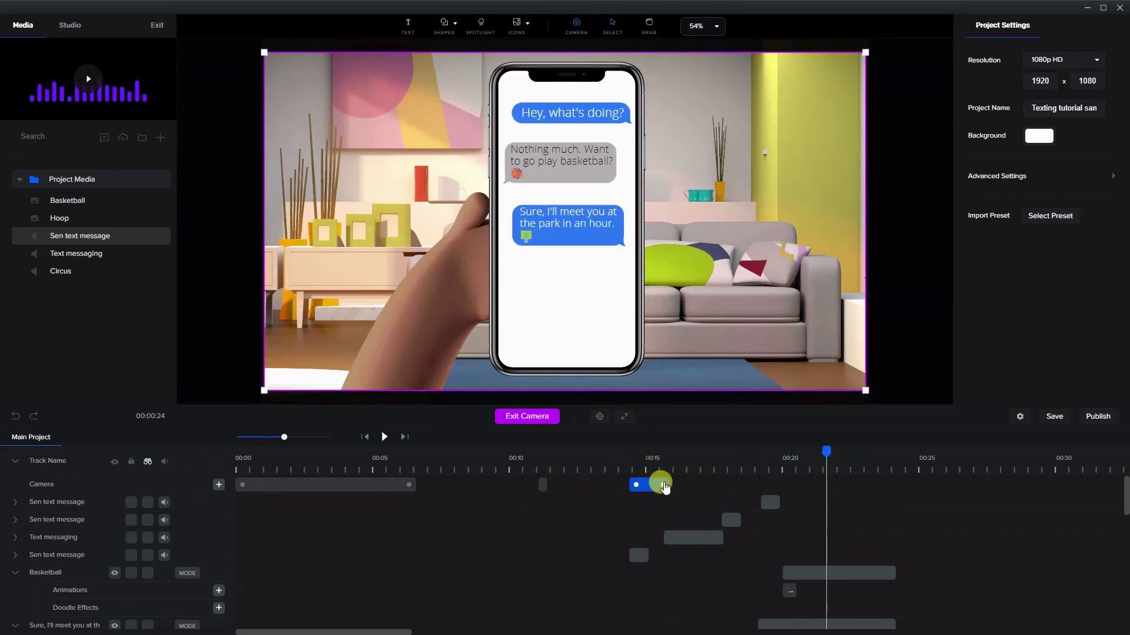
{"action": "left_click_drag", "start_coordinate": [662, 484], "coordinate": [819, 496]}
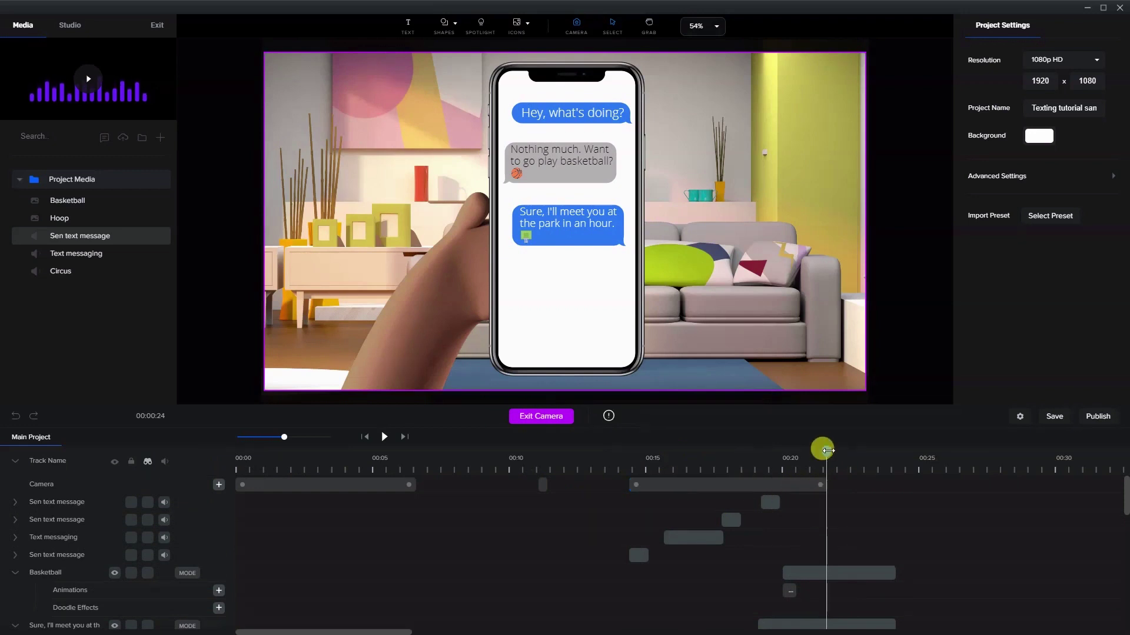
Shrink the end camera frame around the phone and play back the zoom
{"action": "left_click_drag", "start_coordinate": [825, 451], "coordinate": [839, 451]}
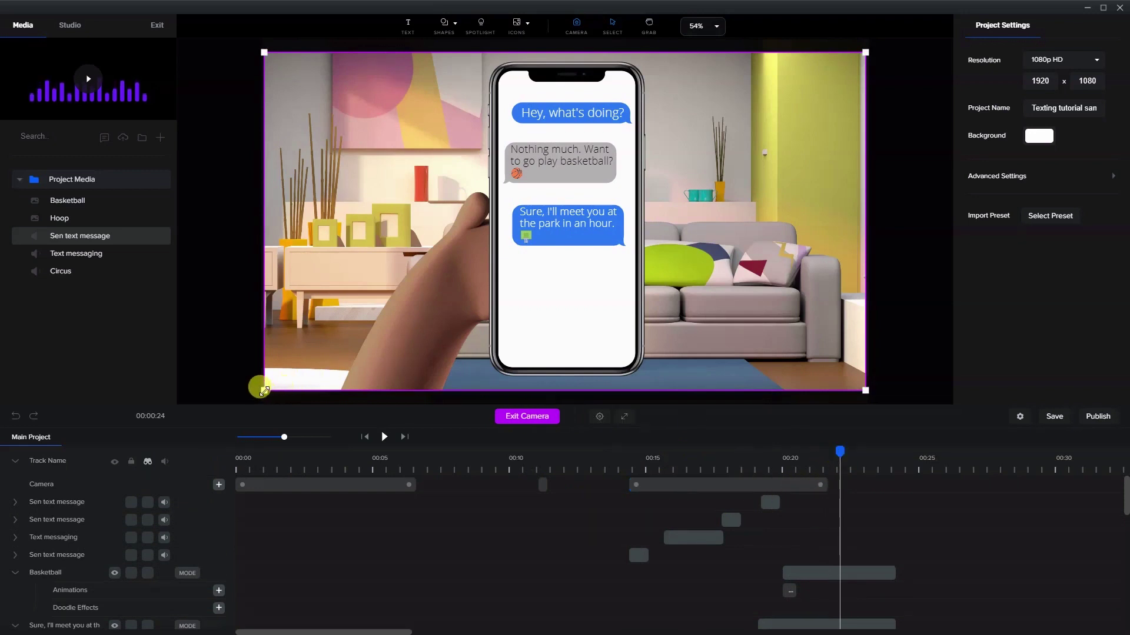
{"action": "left_click_drag", "start_coordinate": [264, 391], "coordinate": [402, 312]}
{"action": "left_click_drag", "start_coordinate": [743, 199], "coordinate": [684, 198]}
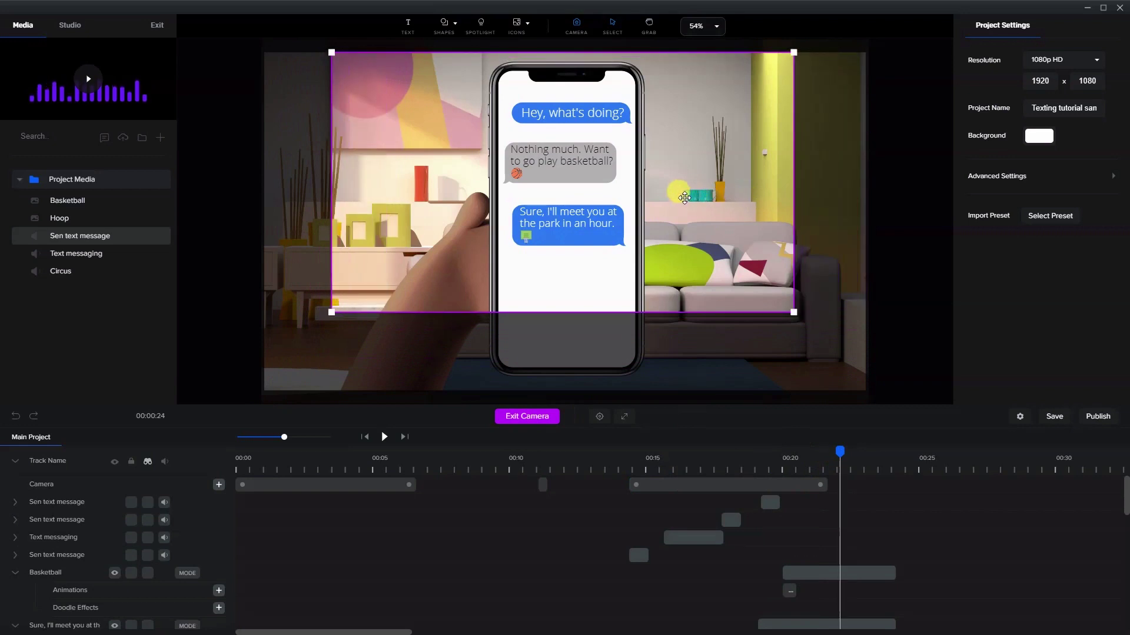
{"action": "left_click", "coordinate": [622, 468]}
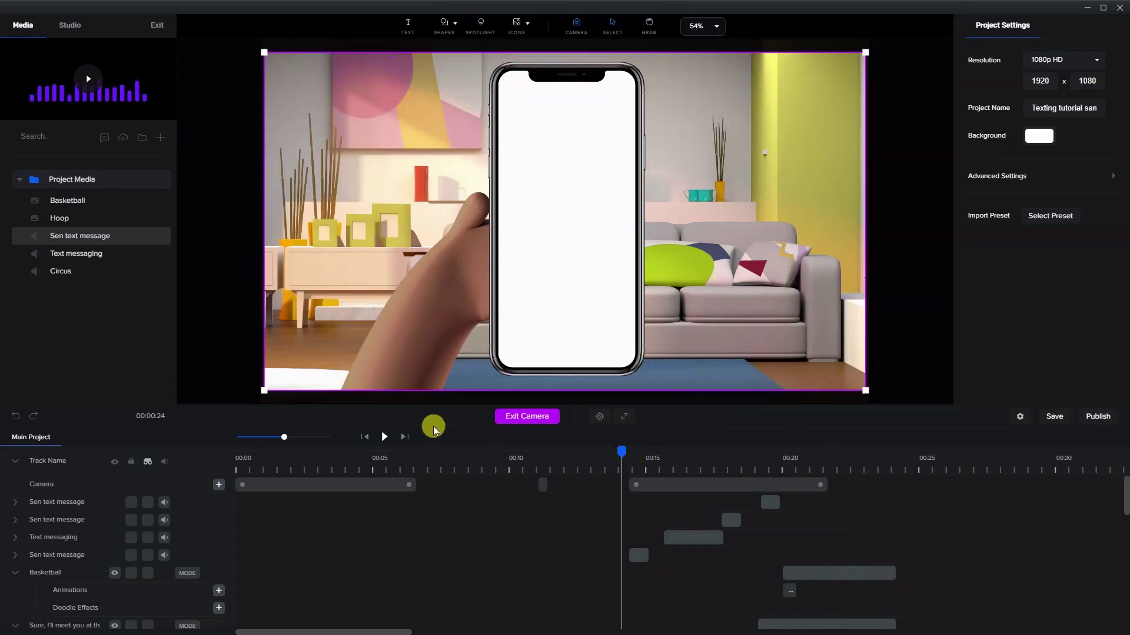
{"action": "left_click", "coordinate": [383, 445]}
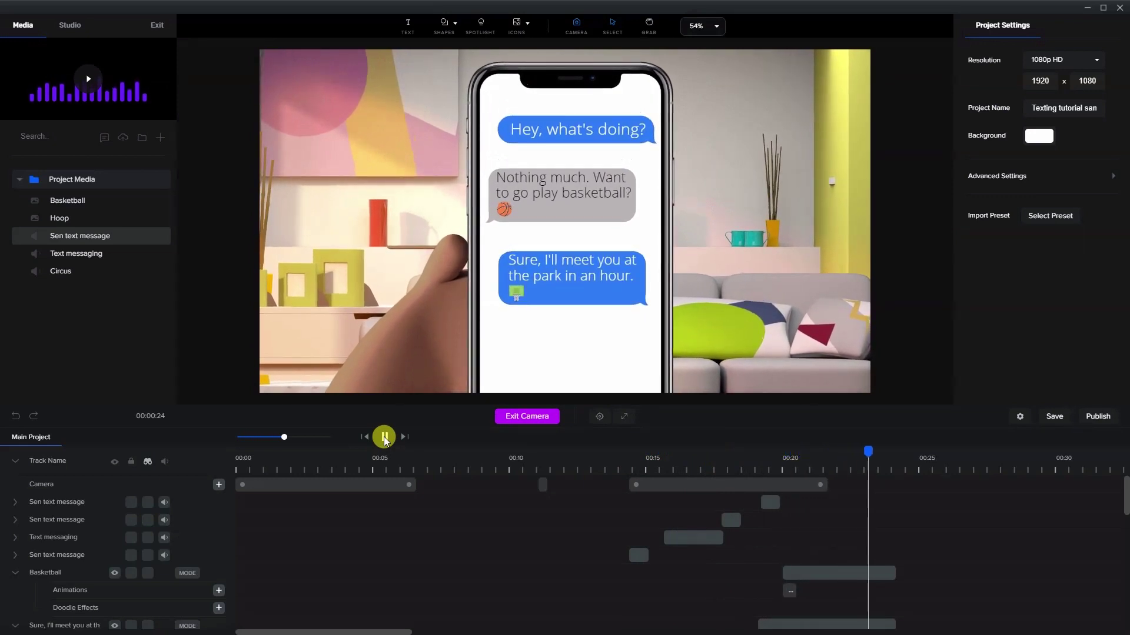
Shift the camera move's start later and tighten the starting frame onto the phone
{"action": "left_click", "coordinate": [383, 436]}
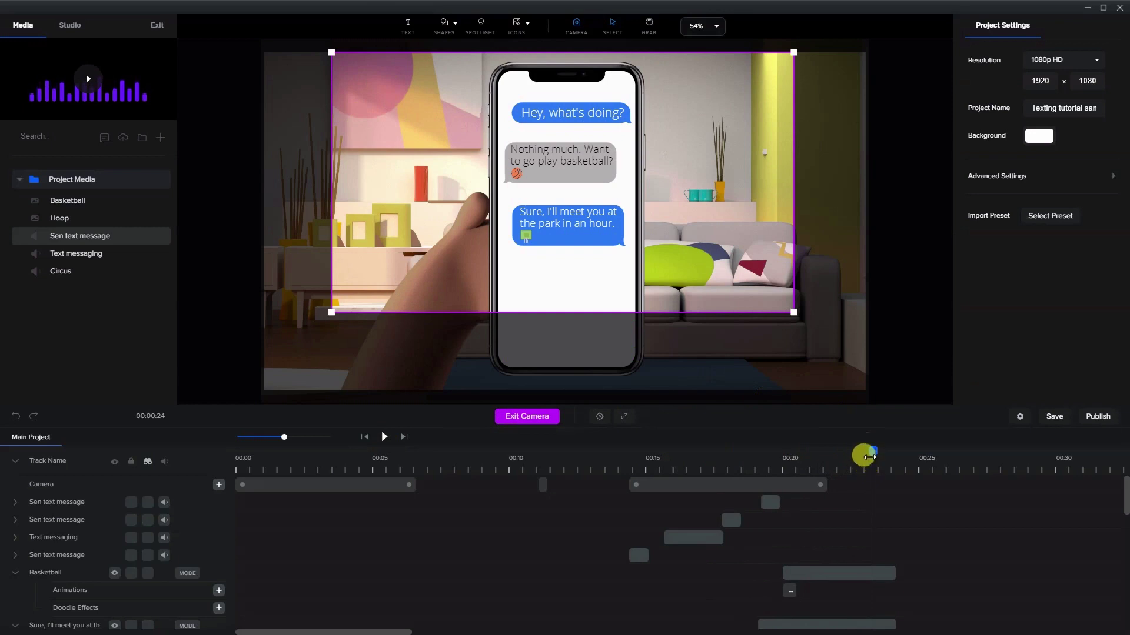
{"action": "left_click_drag", "start_coordinate": [860, 455], "coordinate": [842, 456]}
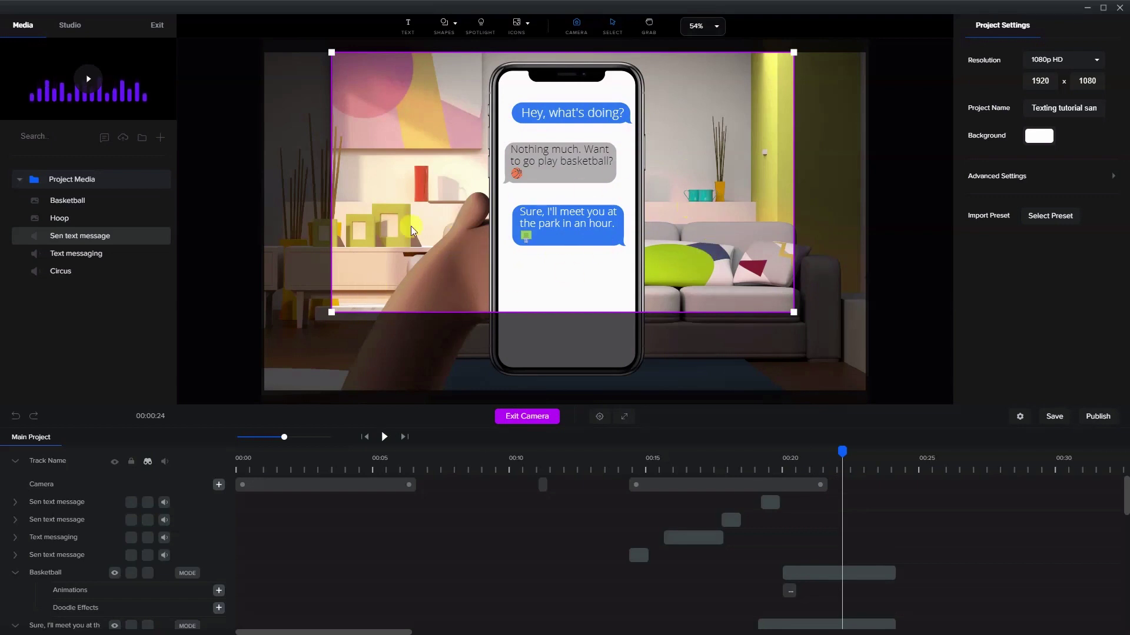
{"action": "left_click", "coordinate": [729, 485]}
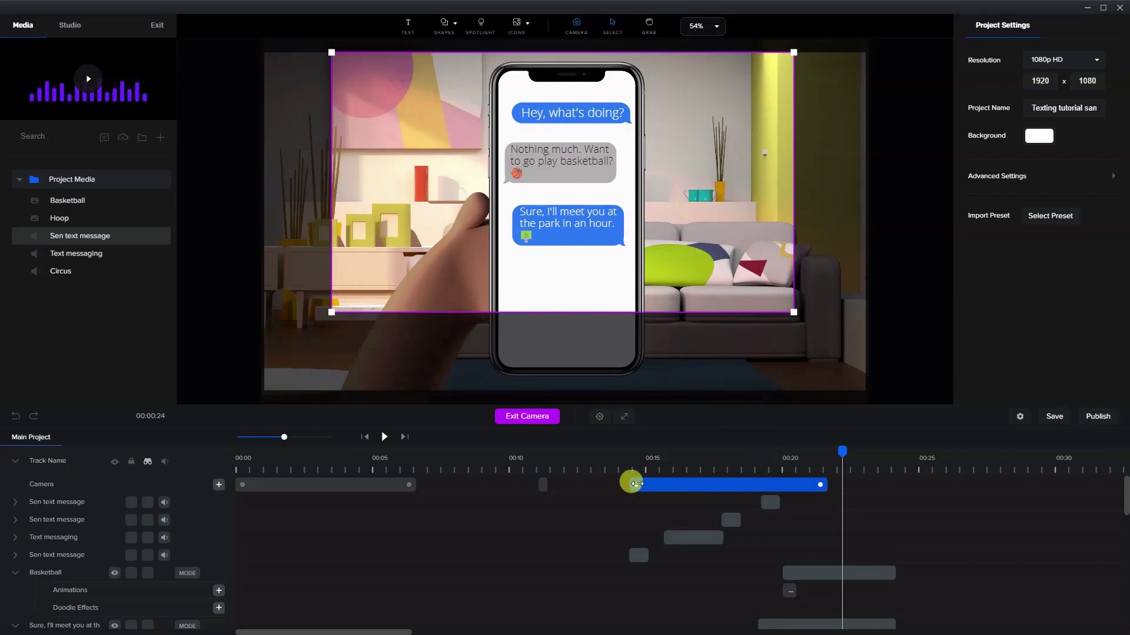
{"action": "left_click_drag", "start_coordinate": [632, 484], "coordinate": [670, 484]}
{"action": "left_click_drag", "start_coordinate": [838, 450], "coordinate": [657, 454]}
{"action": "left_click_drag", "start_coordinate": [264, 387], "coordinate": [461, 224]}
{"action": "left_click_drag", "start_coordinate": [787, 158], "coordinate": [690, 150]}
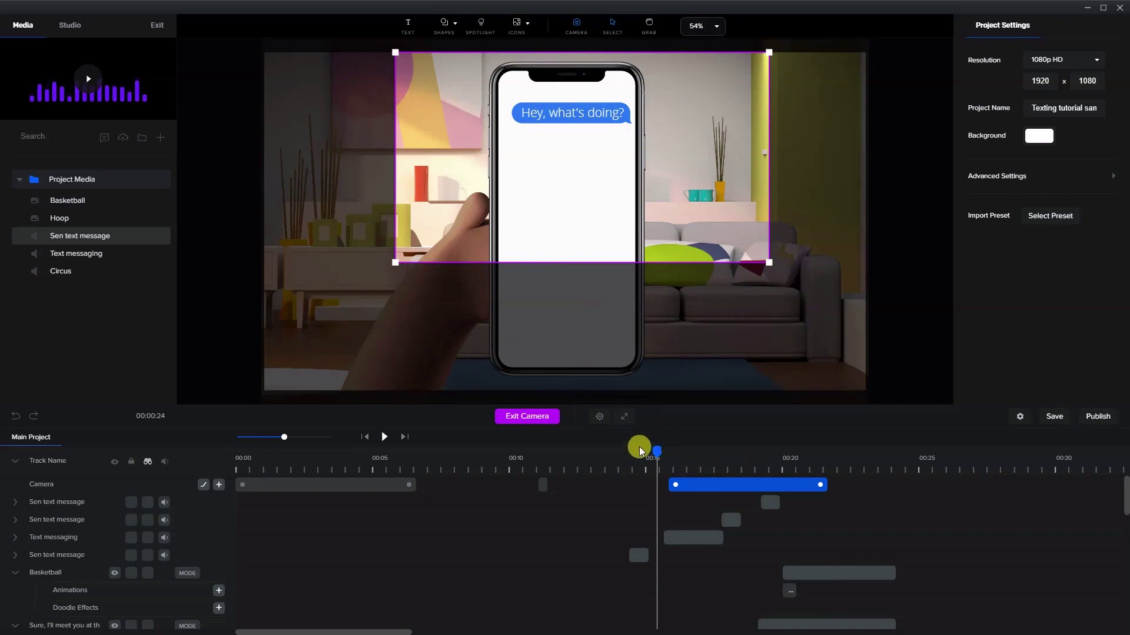
Tighten the ending frame, start the move just before 00:15, and replay
{"action": "left_click_drag", "start_coordinate": [656, 451], "coordinate": [842, 451]}
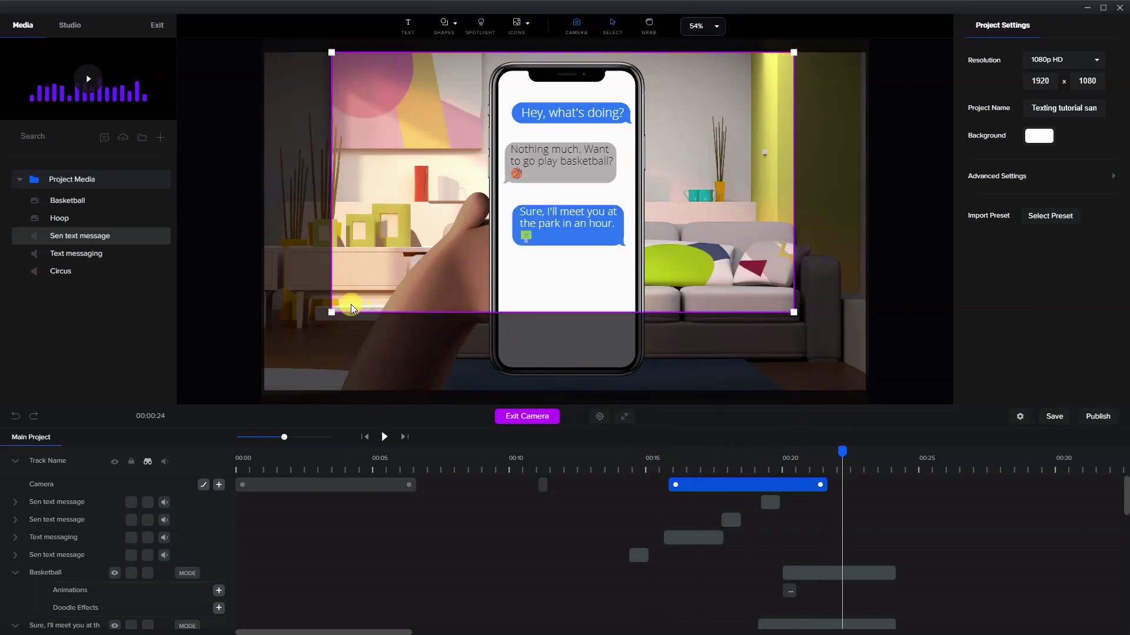
{"action": "left_click_drag", "start_coordinate": [330, 311], "coordinate": [354, 298]}
{"action": "left_click_drag", "start_coordinate": [701, 228], "coordinate": [680, 226]}
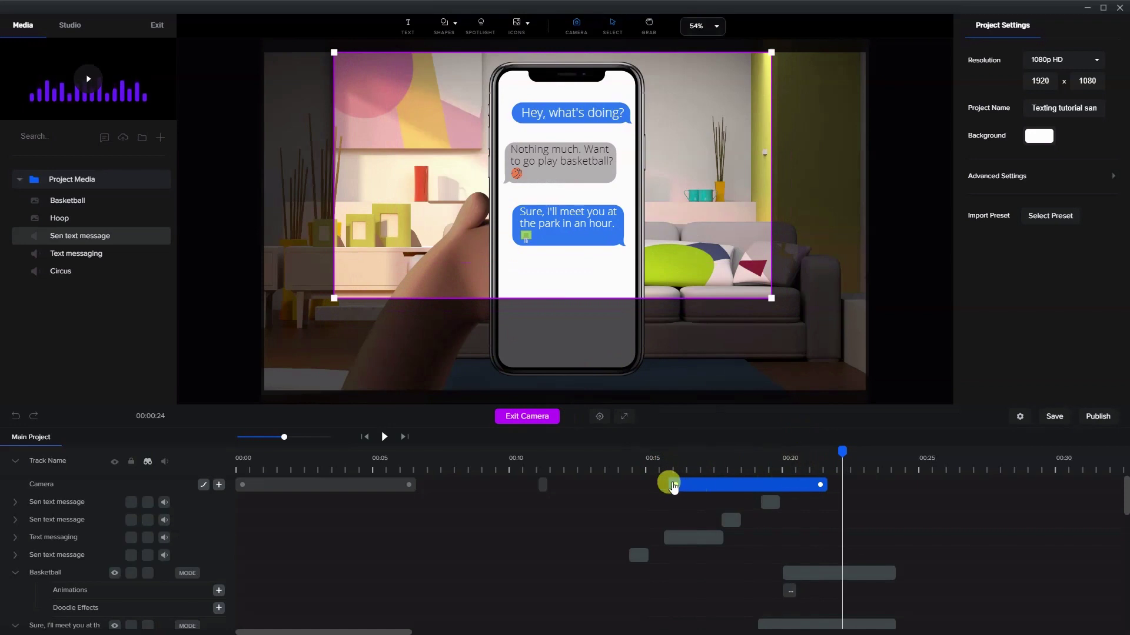
{"action": "left_click_drag", "start_coordinate": [675, 486], "coordinate": [633, 484]}
{"action": "left_click", "coordinate": [625, 469]}
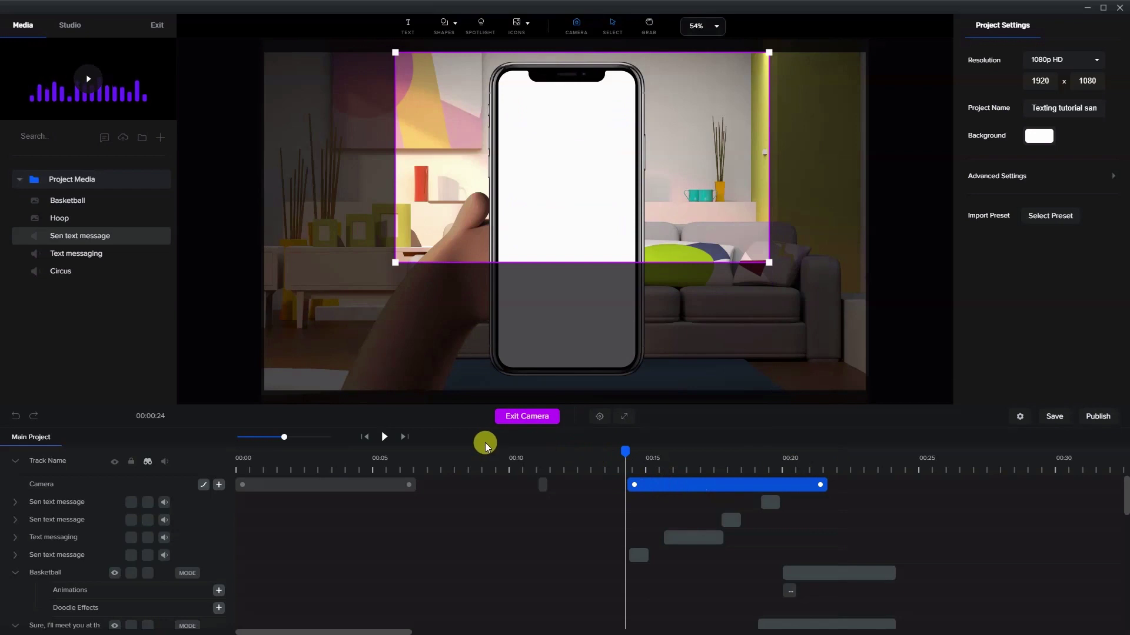
{"action": "left_click", "coordinate": [386, 436]}
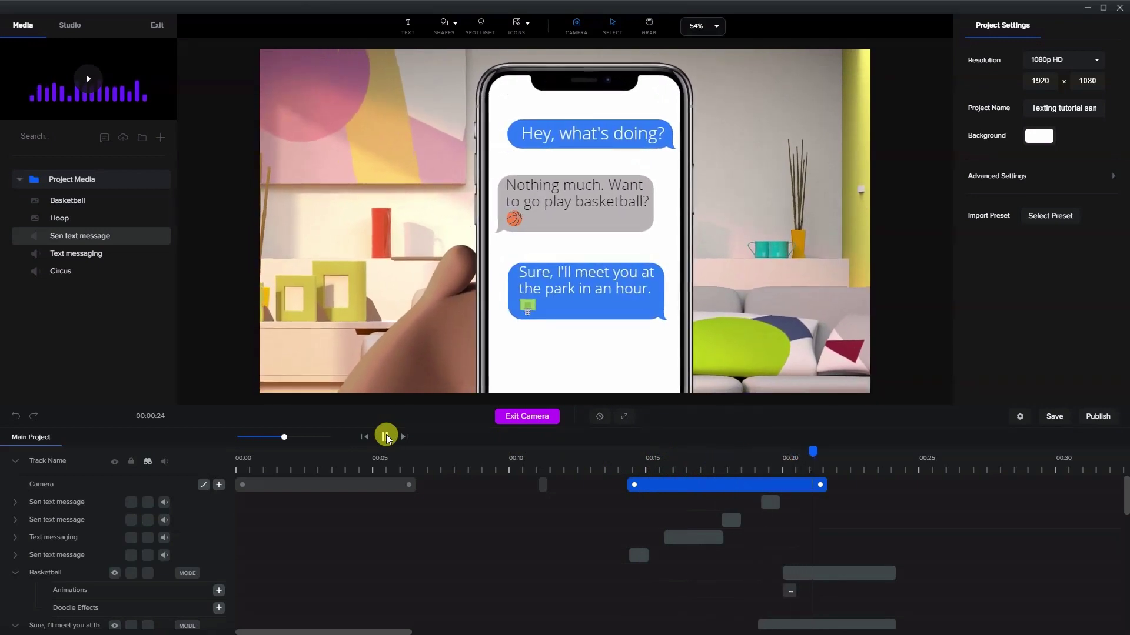
{"action": "left_click", "coordinate": [385, 437]}
{"action": "left_click_drag", "start_coordinate": [810, 452], "coordinate": [783, 453]}
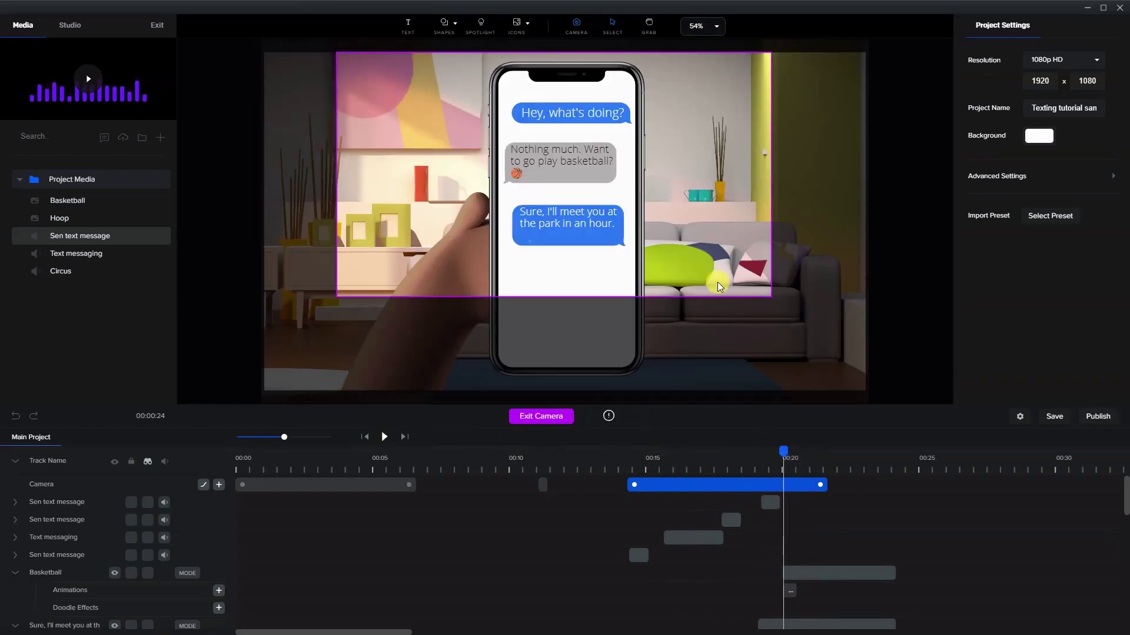